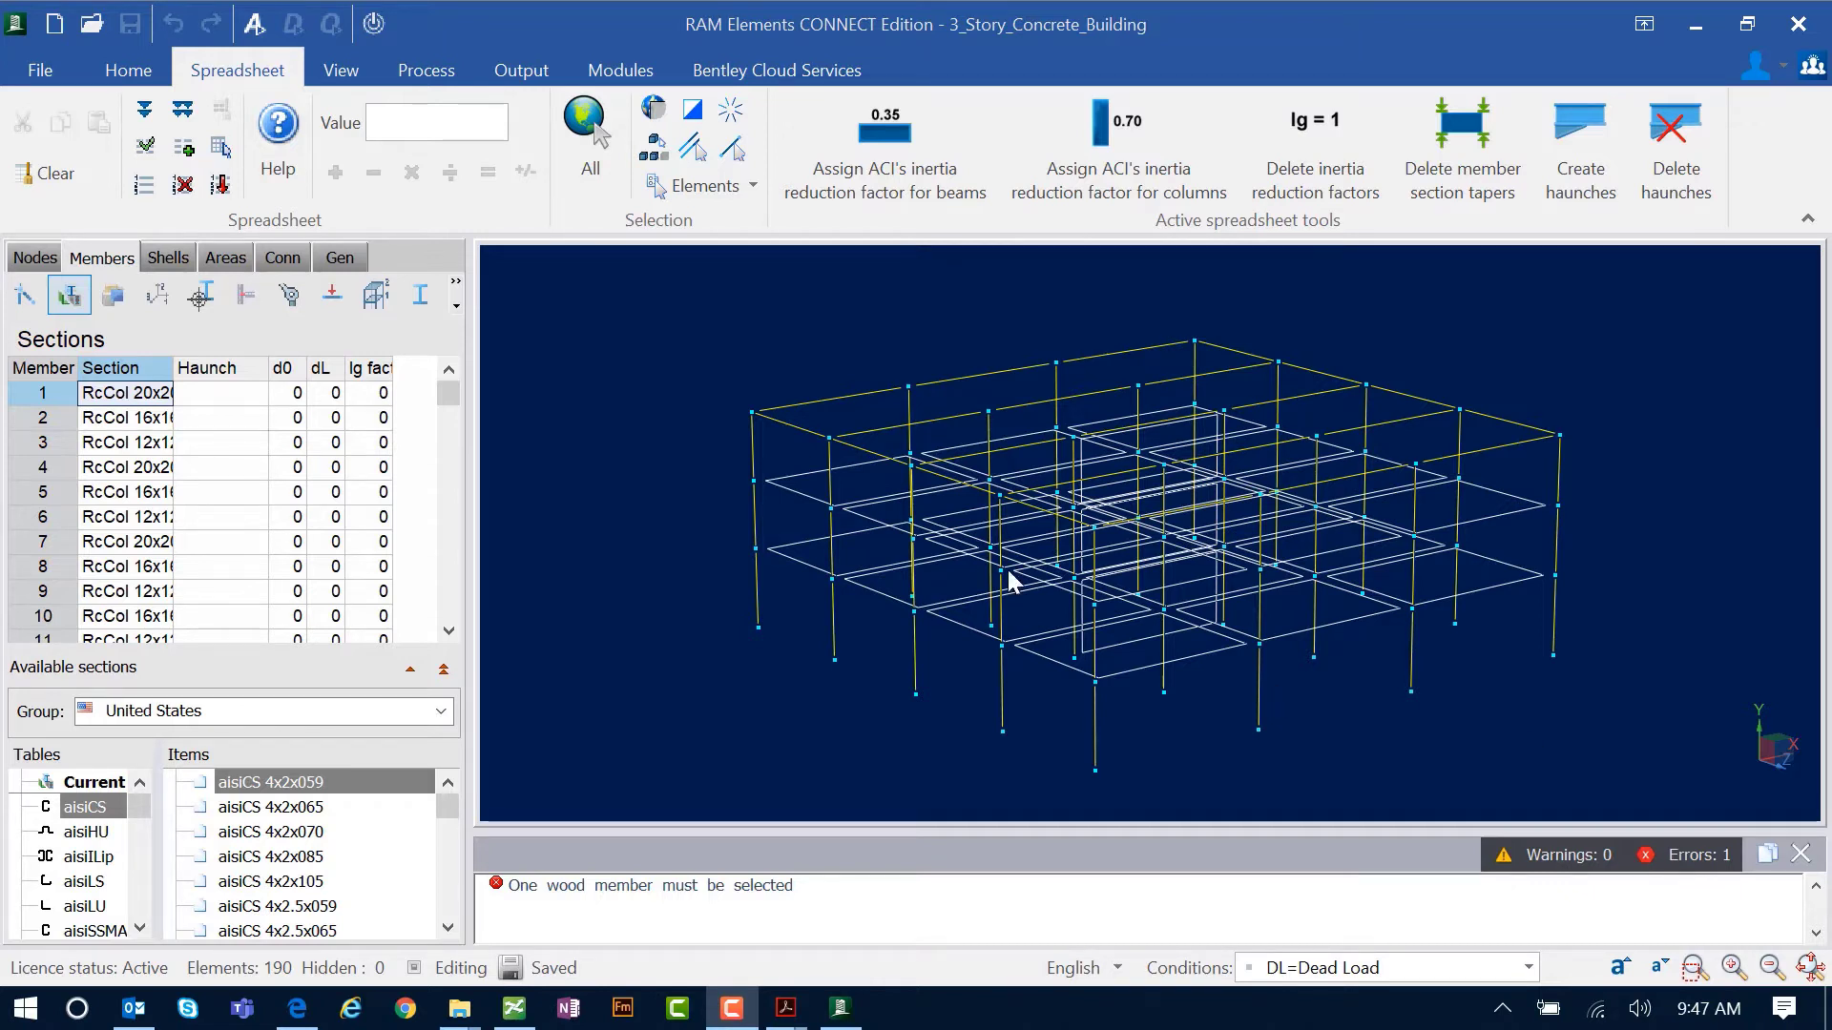
Analyze the 3_Story_Concrete_Building model from the Process tab using the current analysis settings.
left_click(568, 19)
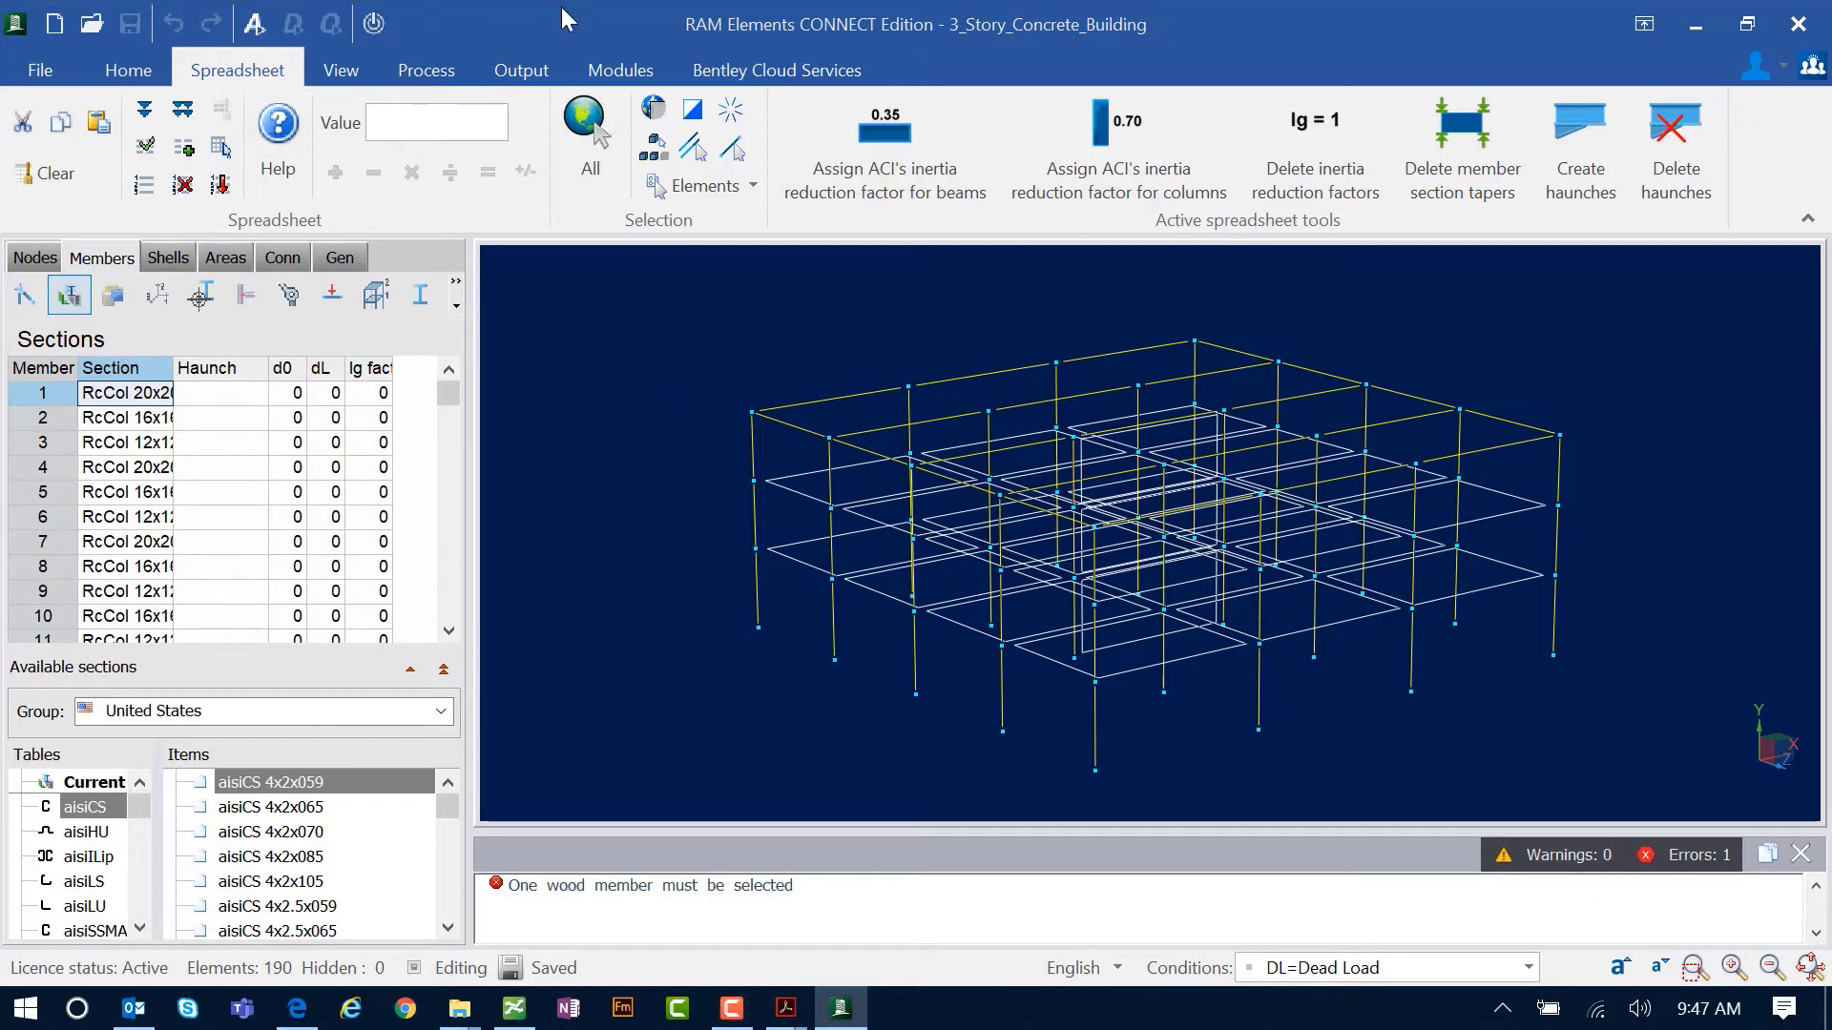
left_click(431, 74)
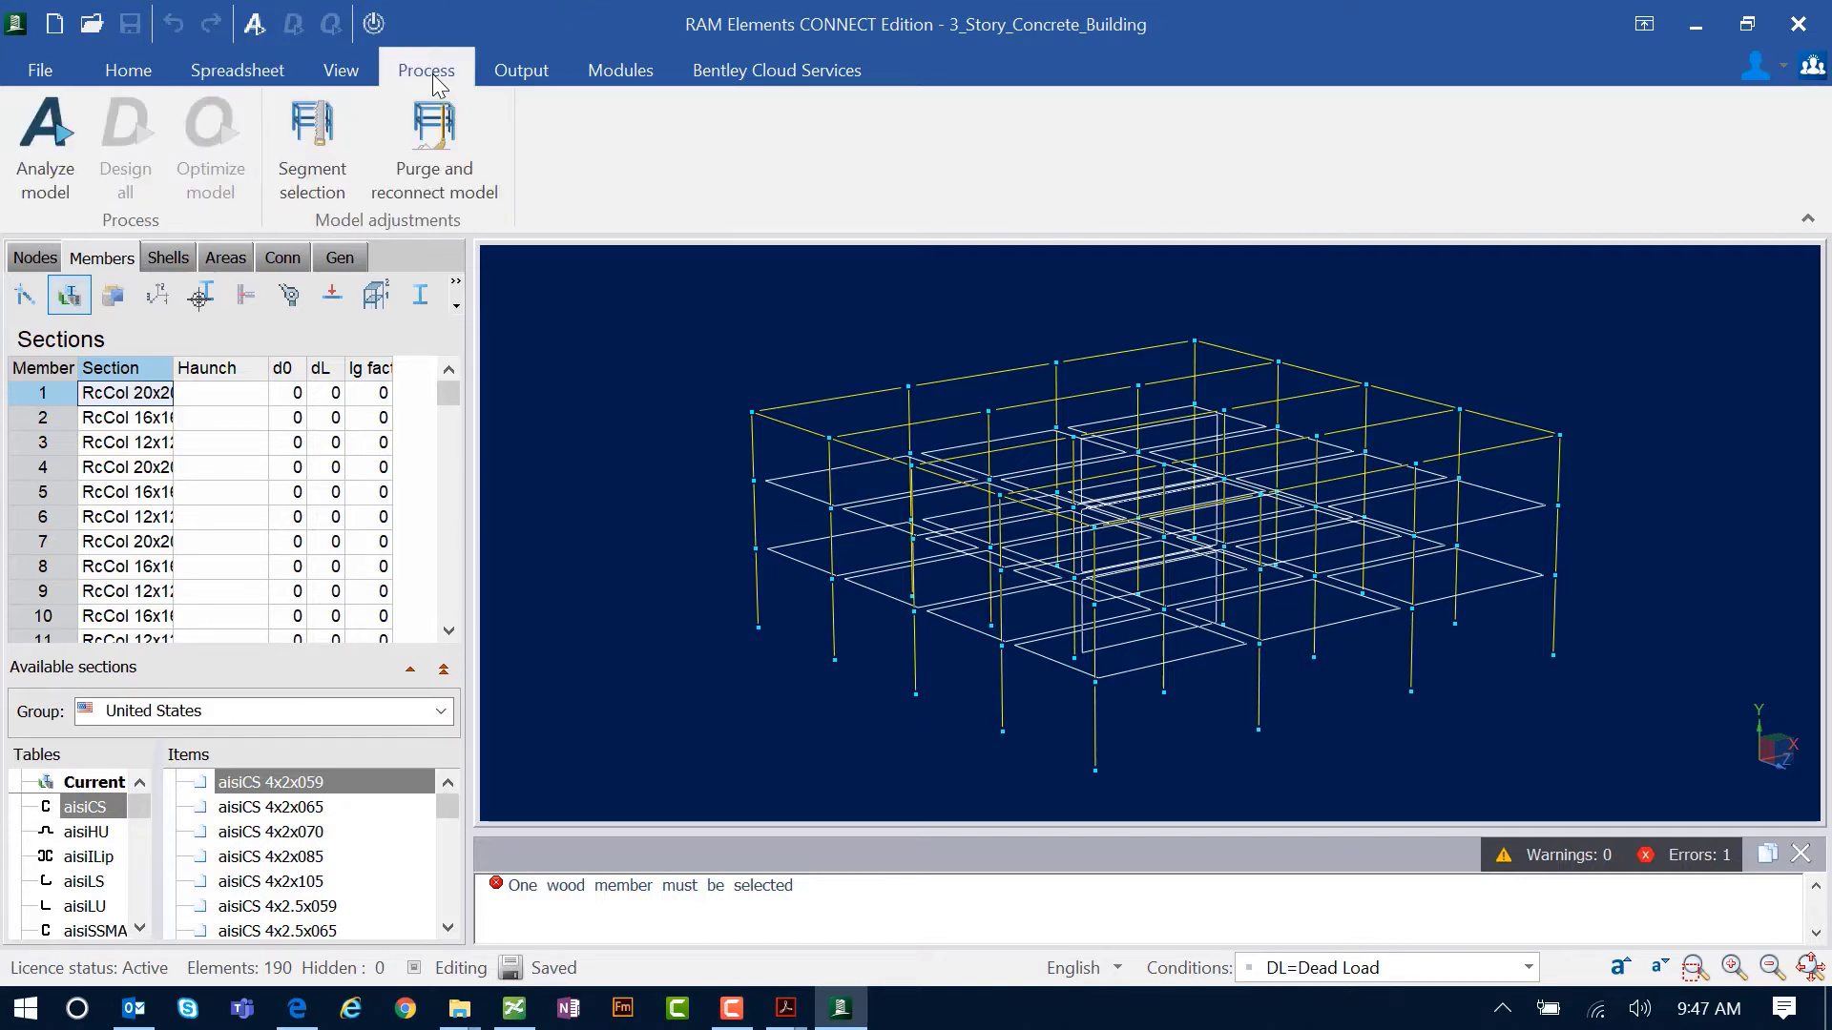
left_click(44, 143)
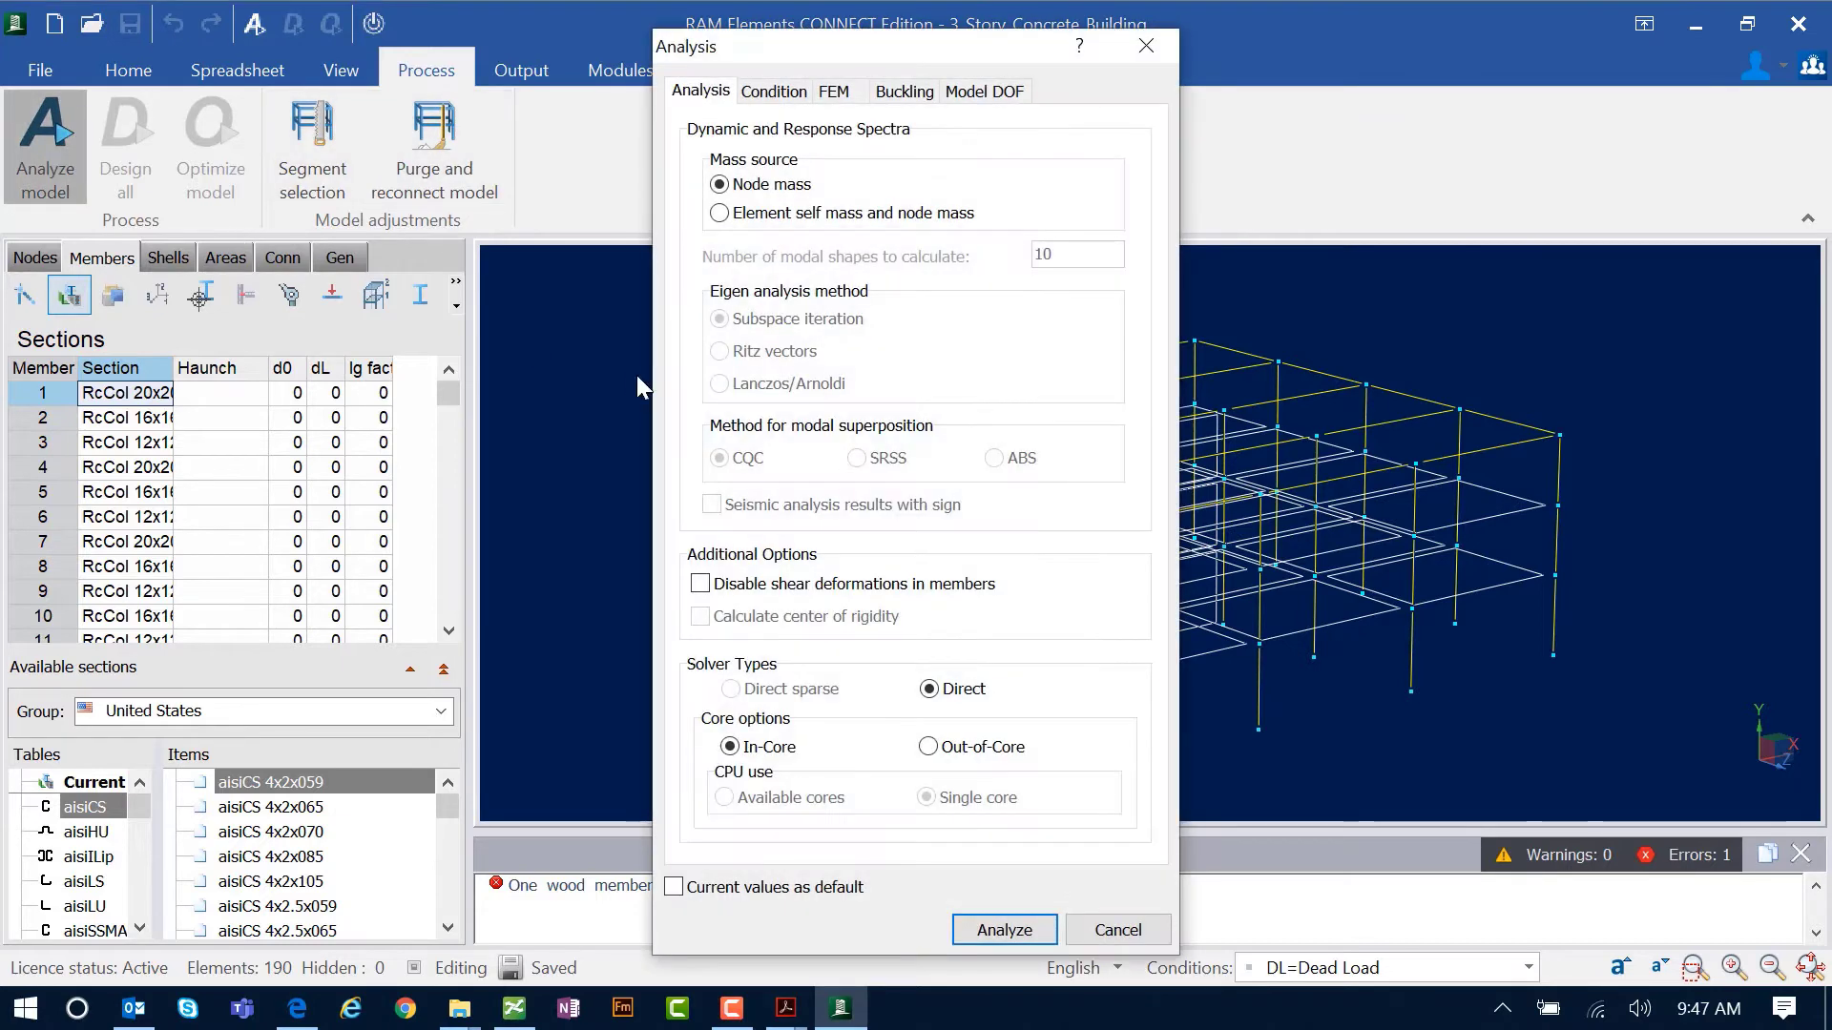
left_click(1005, 927)
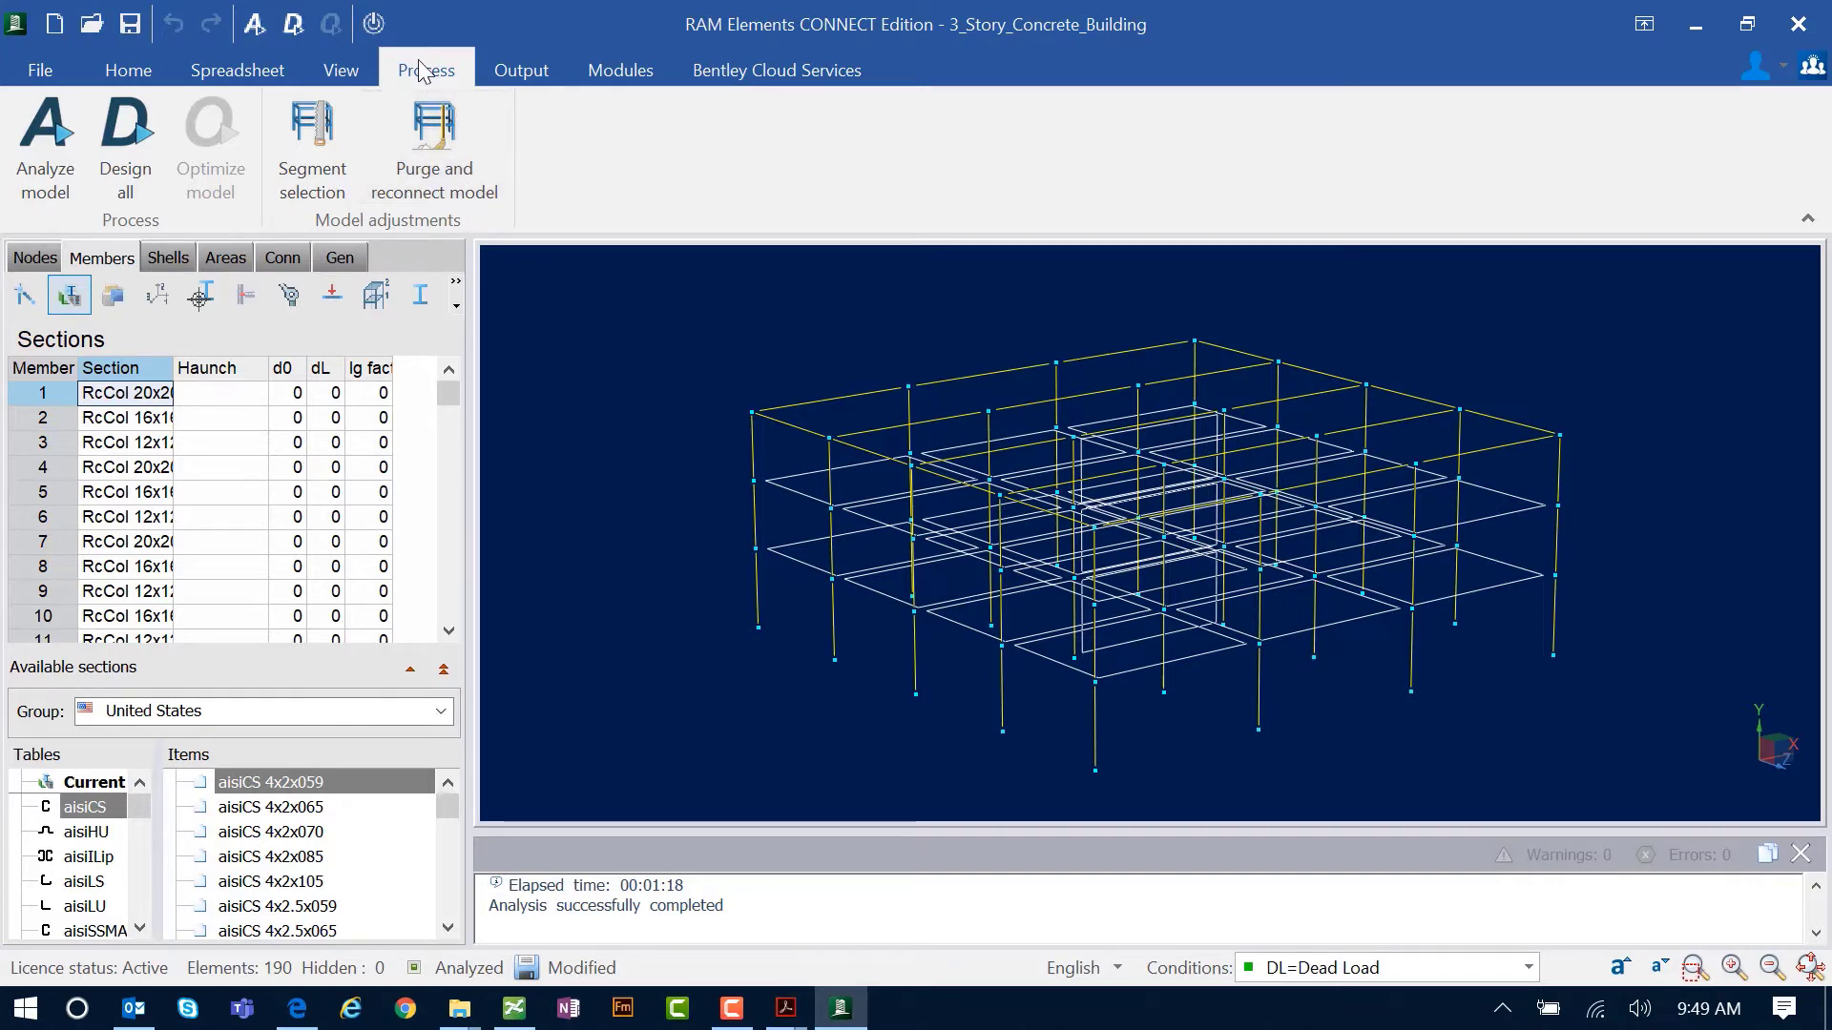
Design all members, keeping ACI 318-14 as the reinforced concrete design code.
left_click(145, 145)
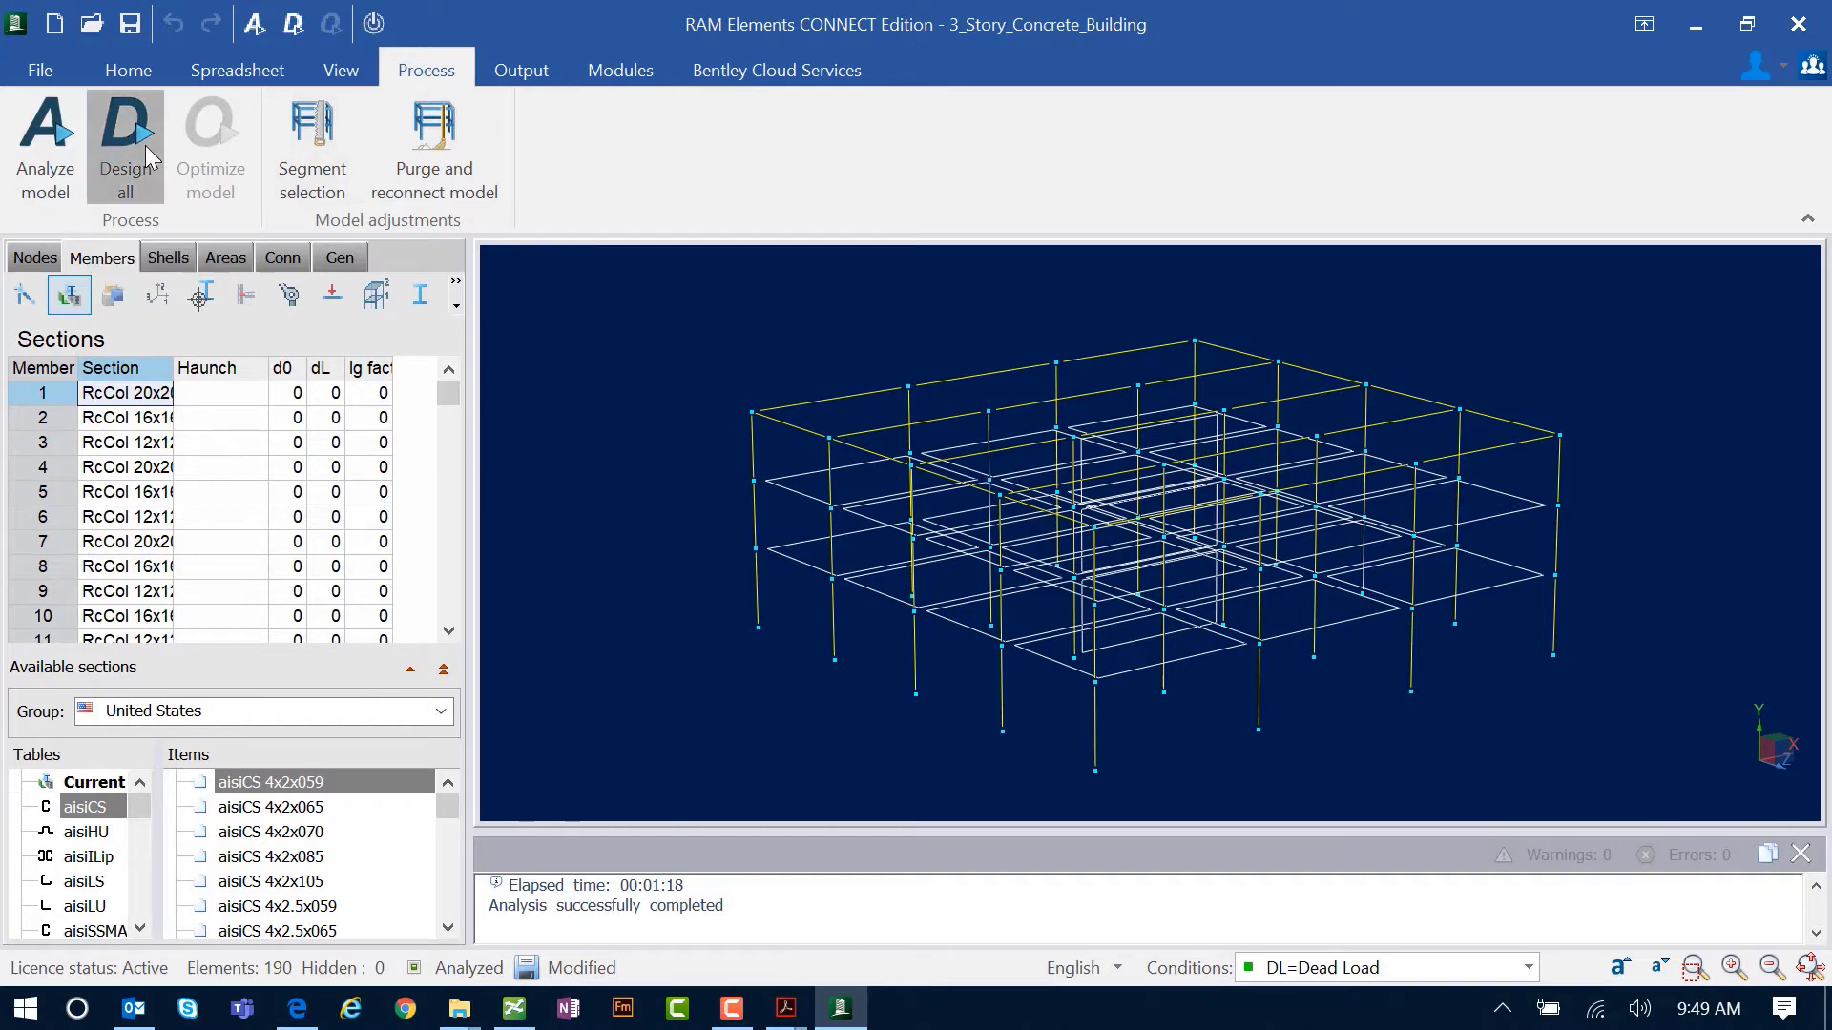
left_click(873, 591)
left_click(871, 591)
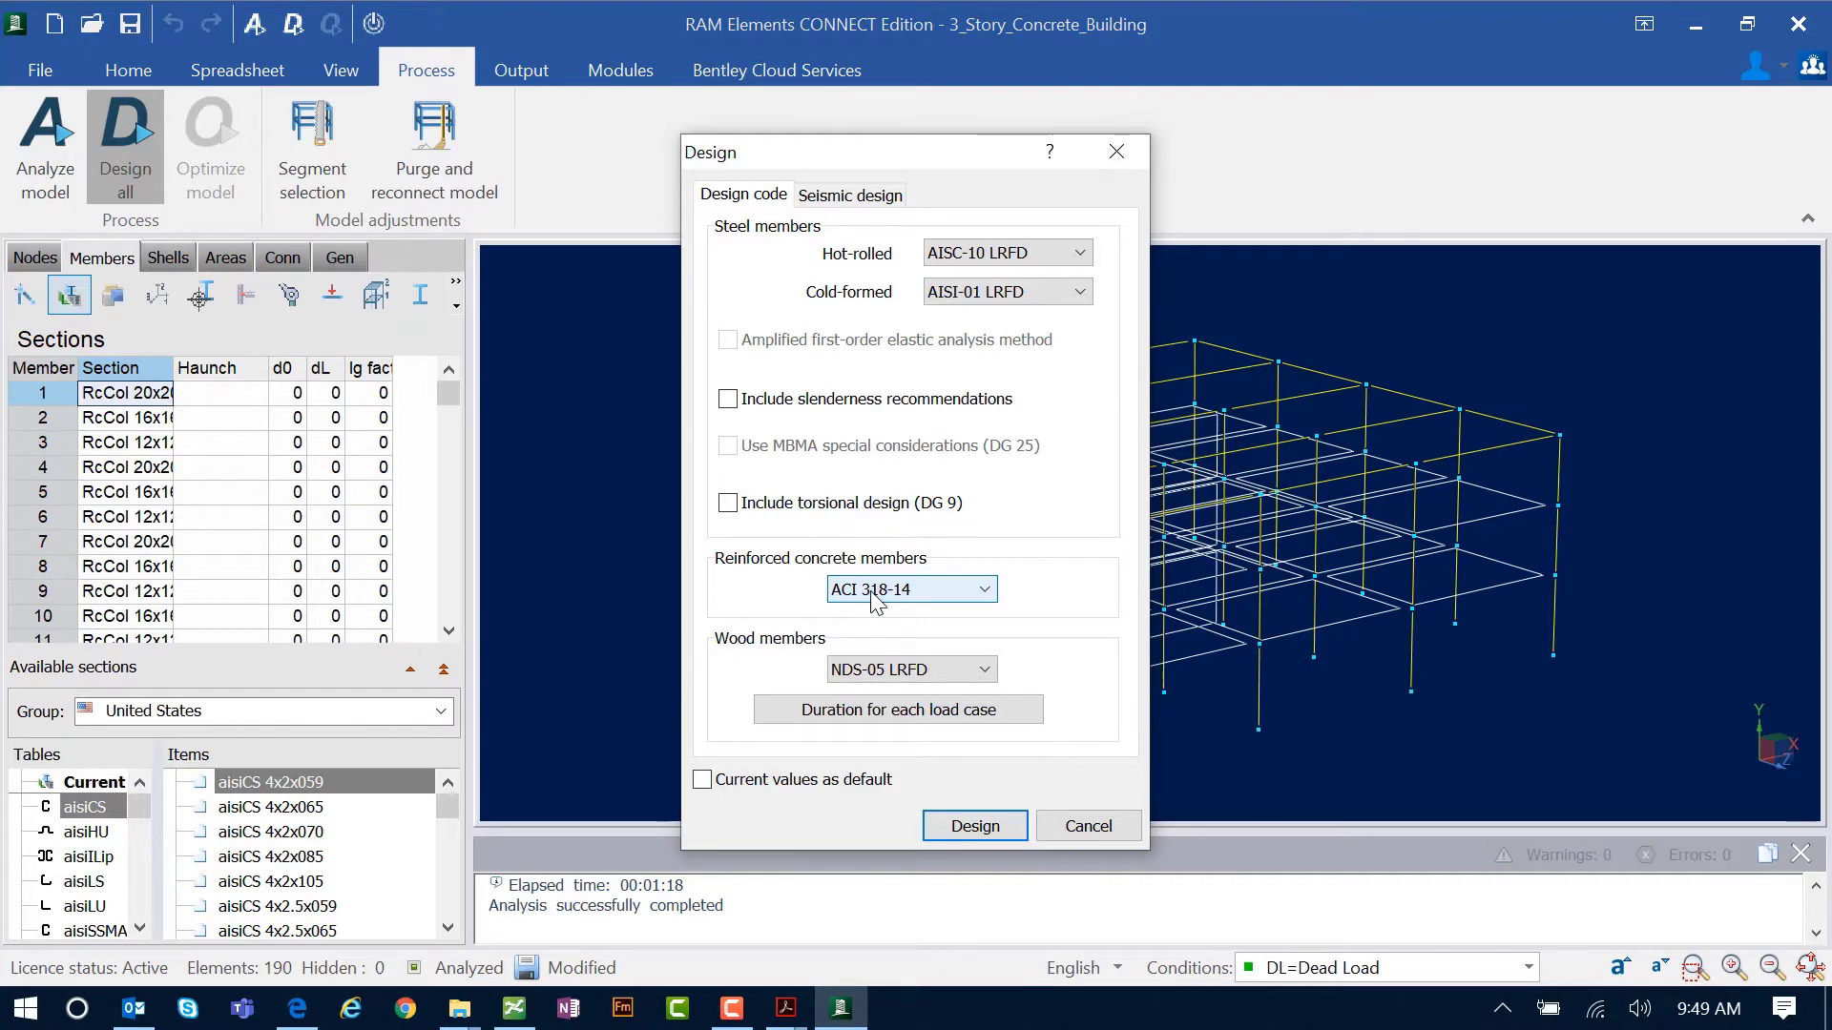
left_click(954, 828)
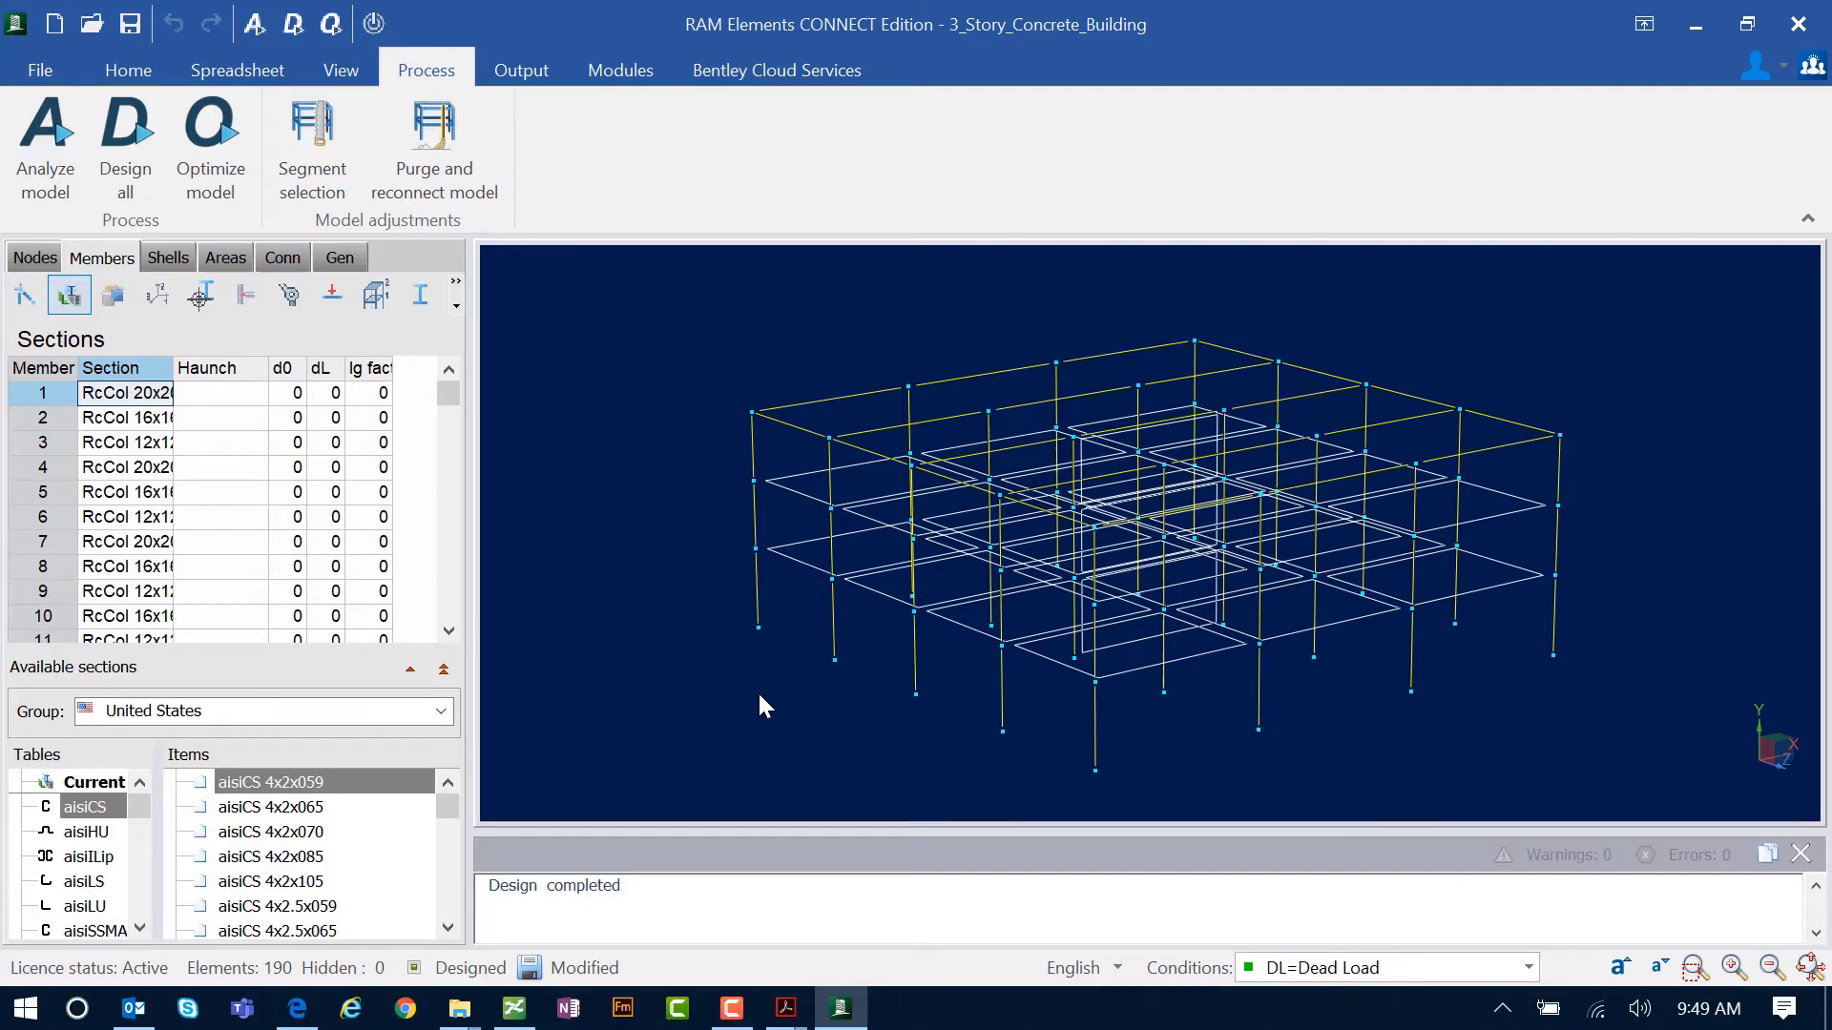
Select stacked column members 1, 2 and 3 at the left corner and send them to Concrete columns.
left_click(709, 601)
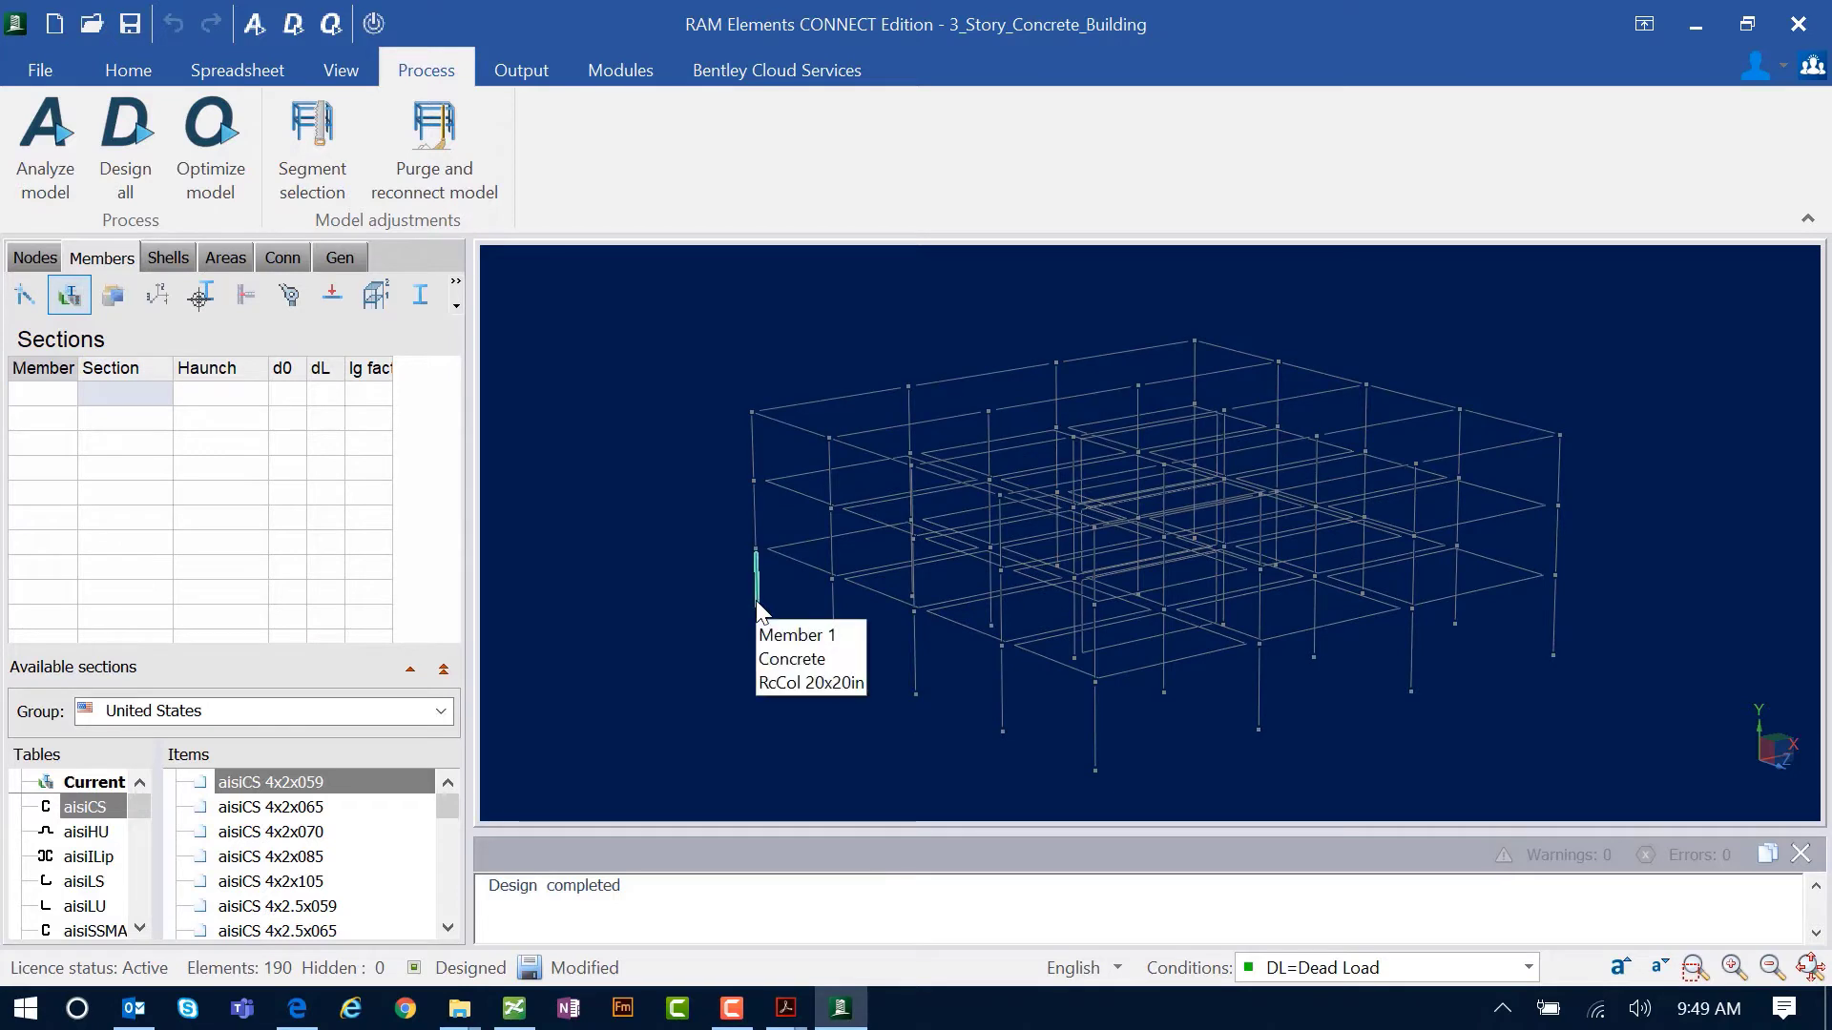
left_click(758, 601)
left_click(753, 520)
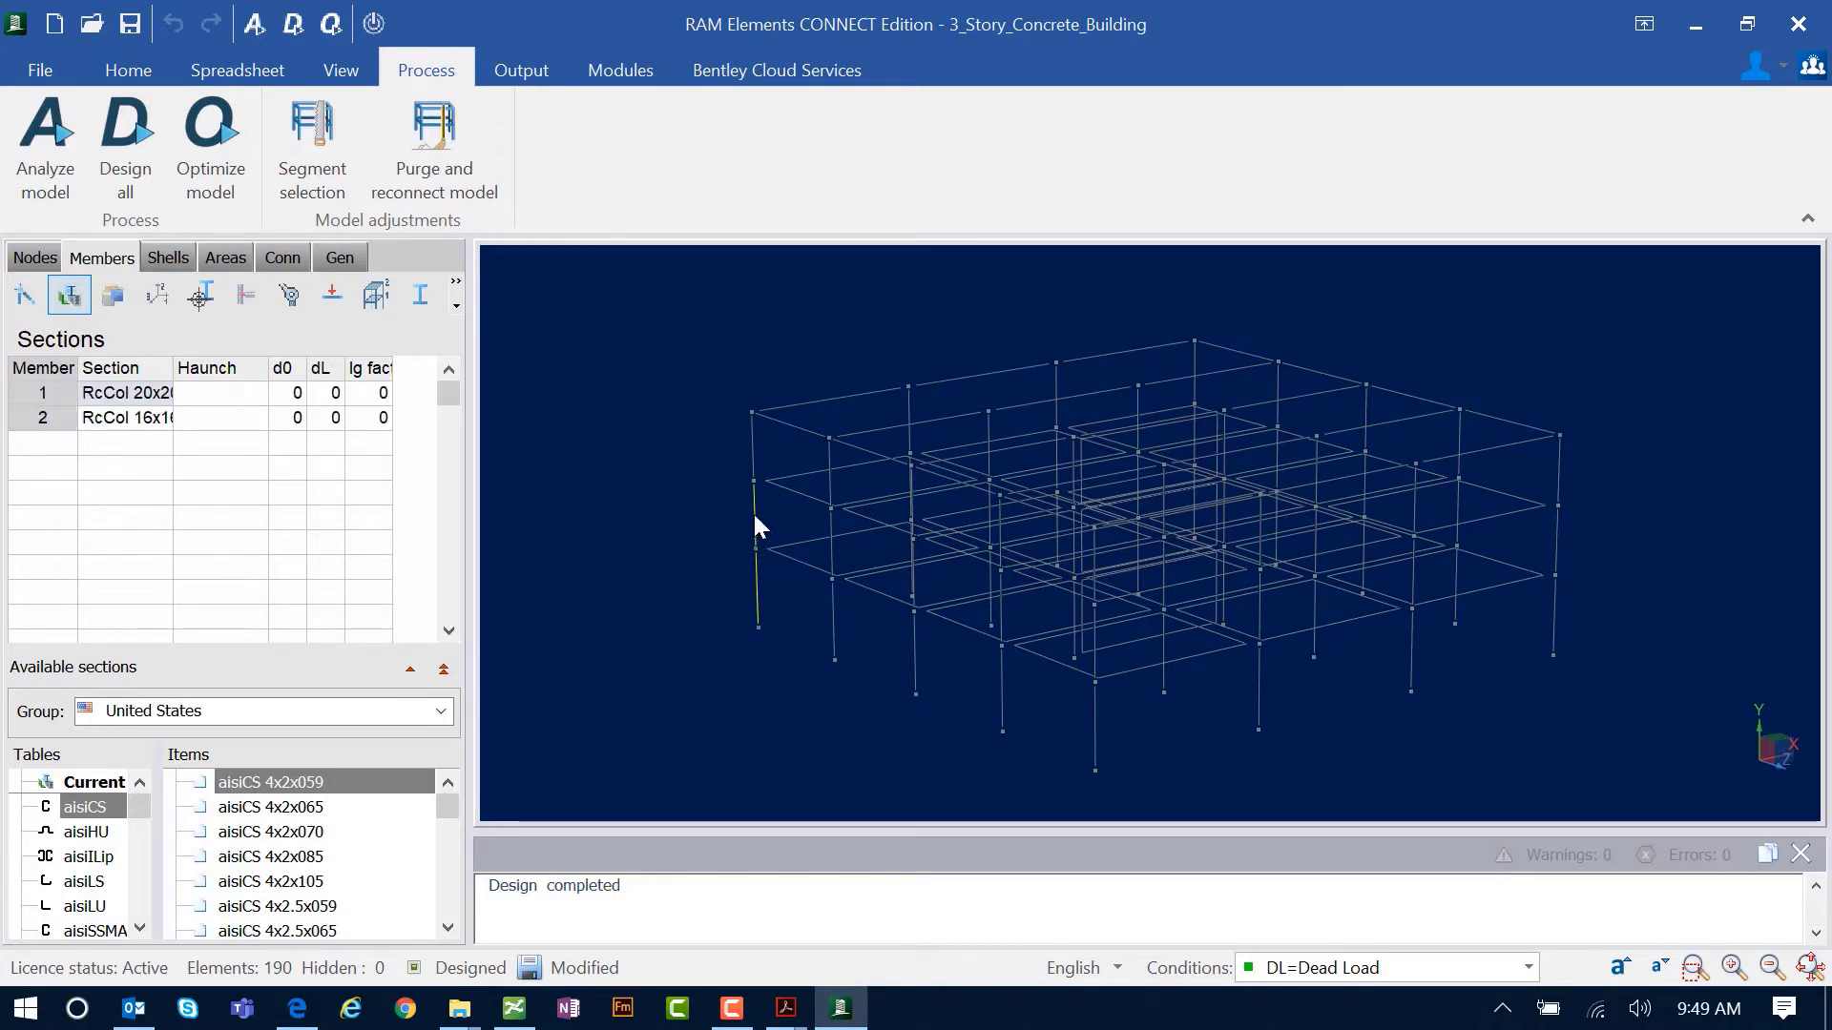
left_click(755, 462)
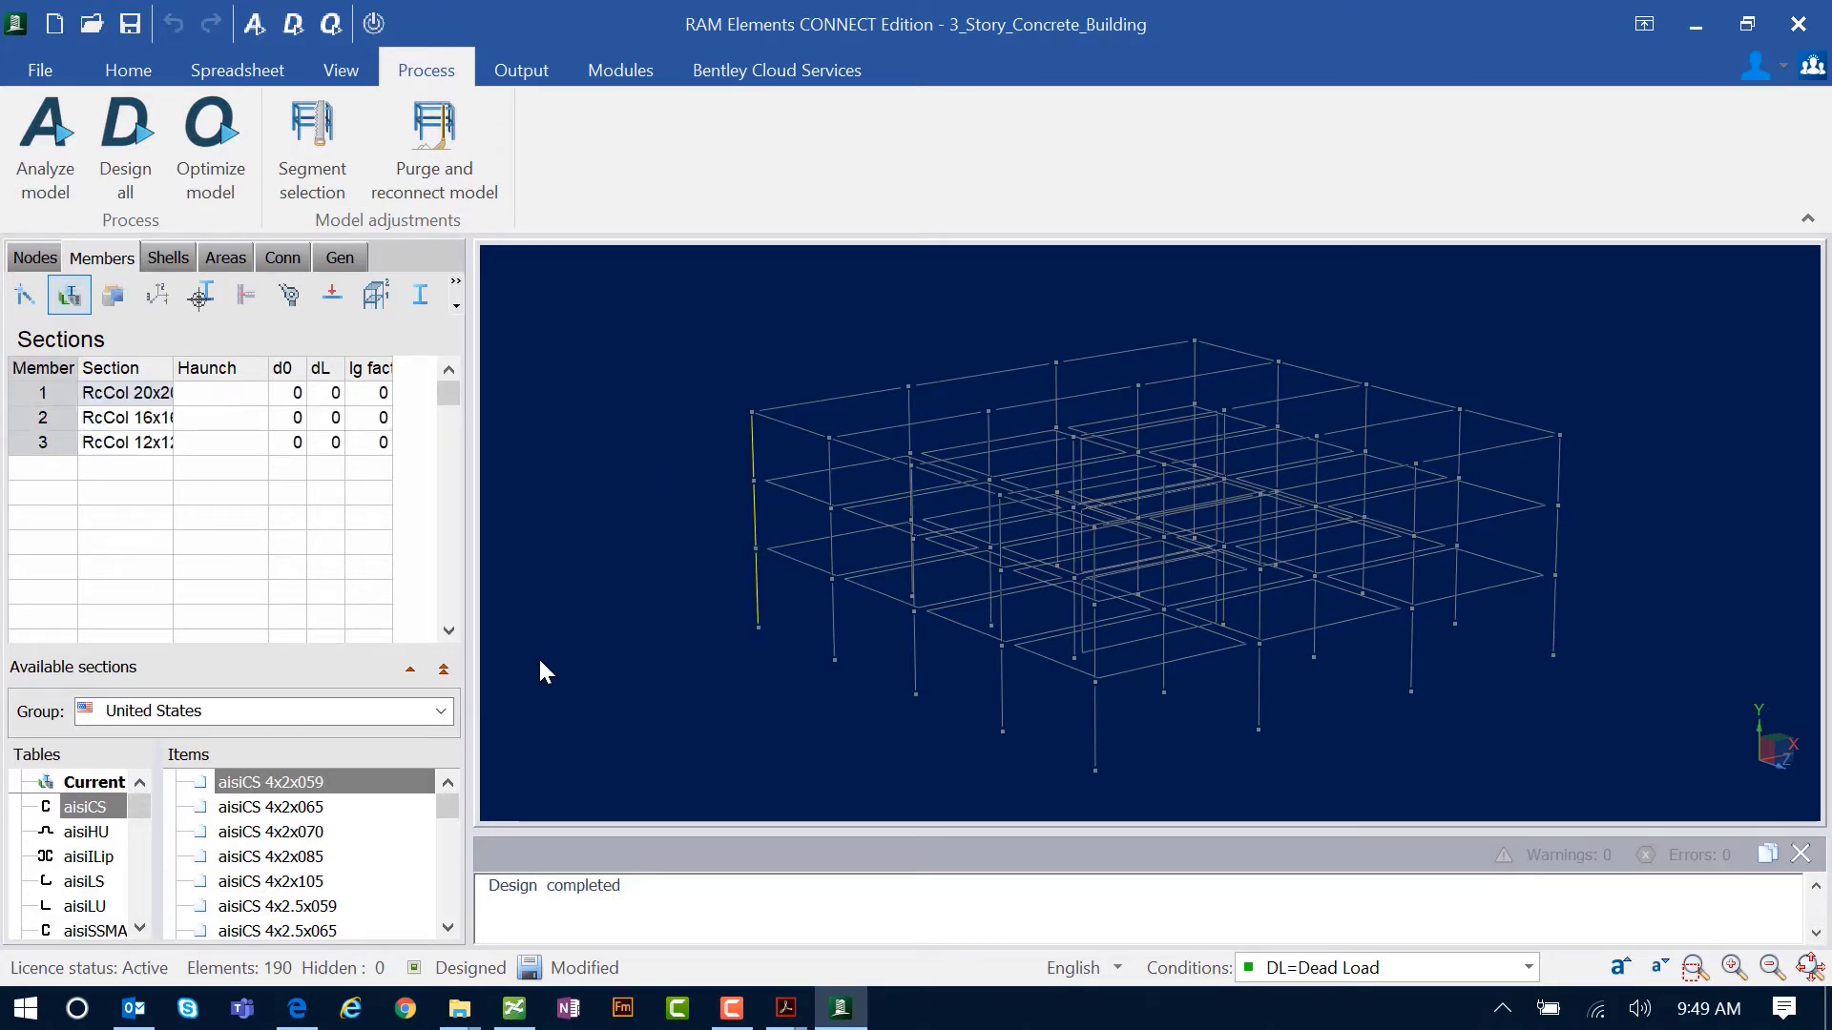
left_click(603, 73)
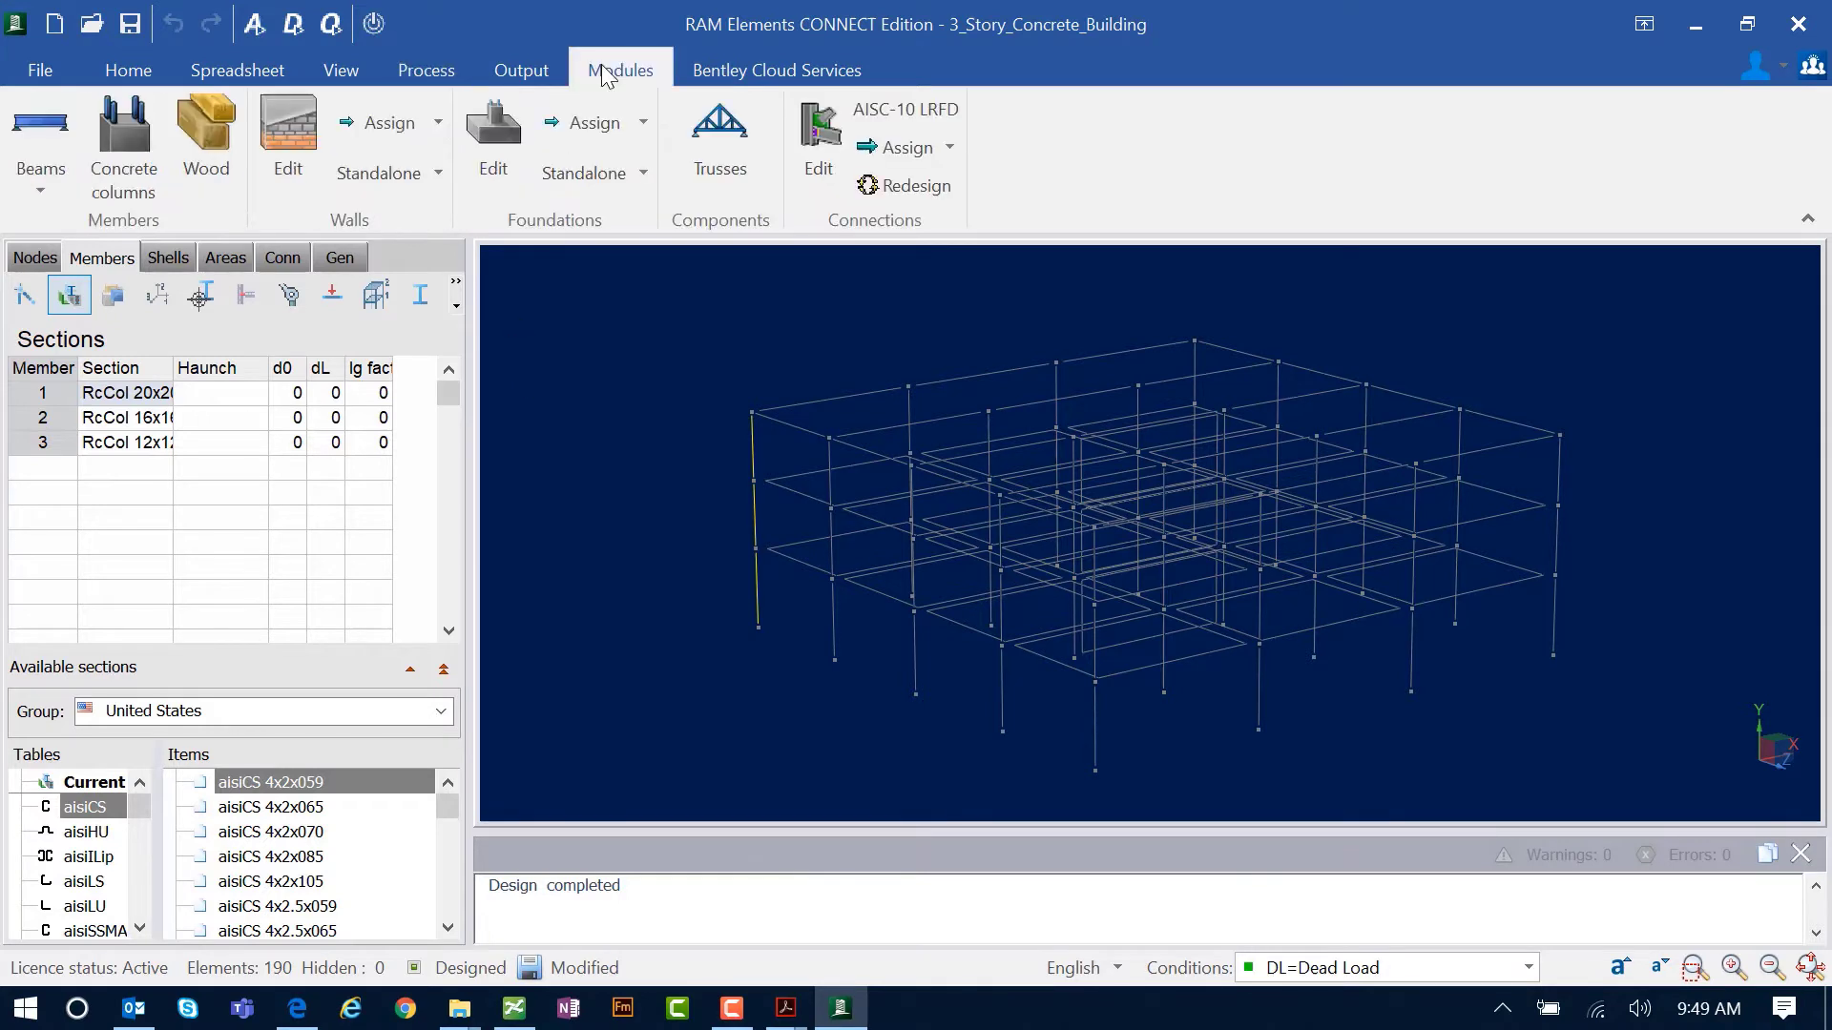
left_click(131, 159)
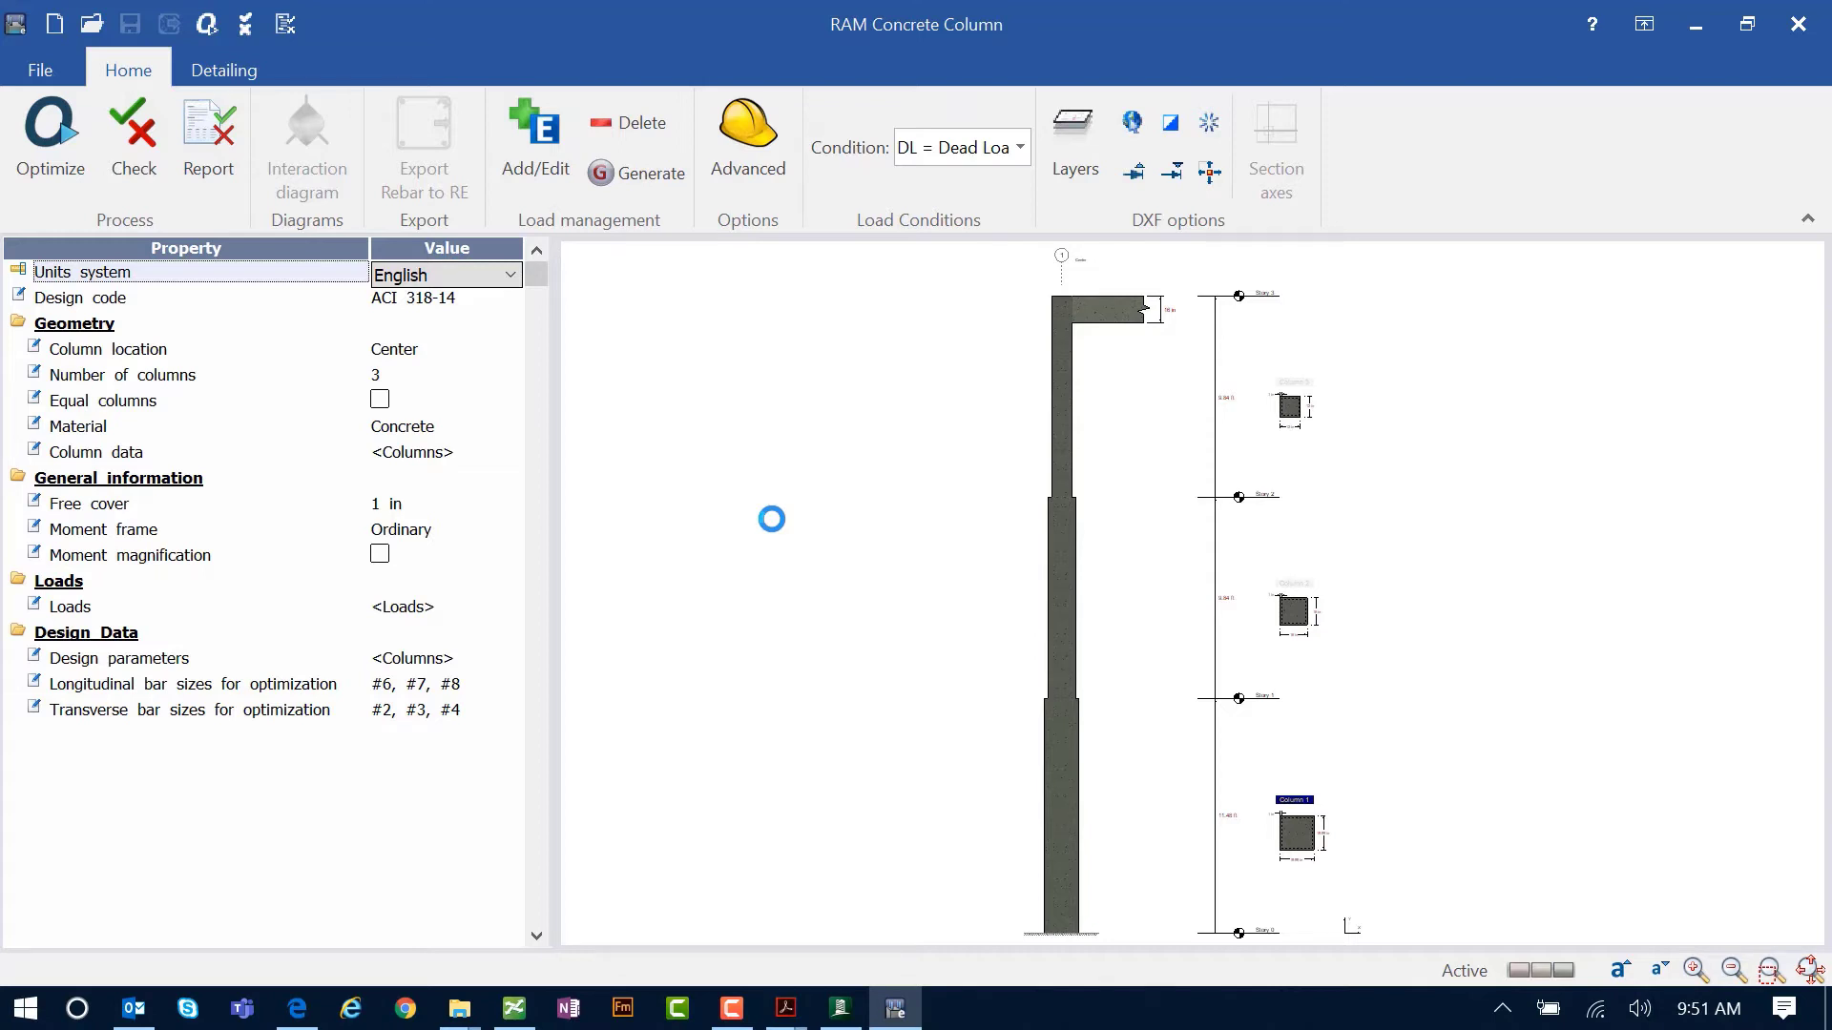
Review the design parameters and longitudinal bar sizes (#6, #7, #8), leaving both unchanged.
left_click(383, 658)
left_click(399, 657)
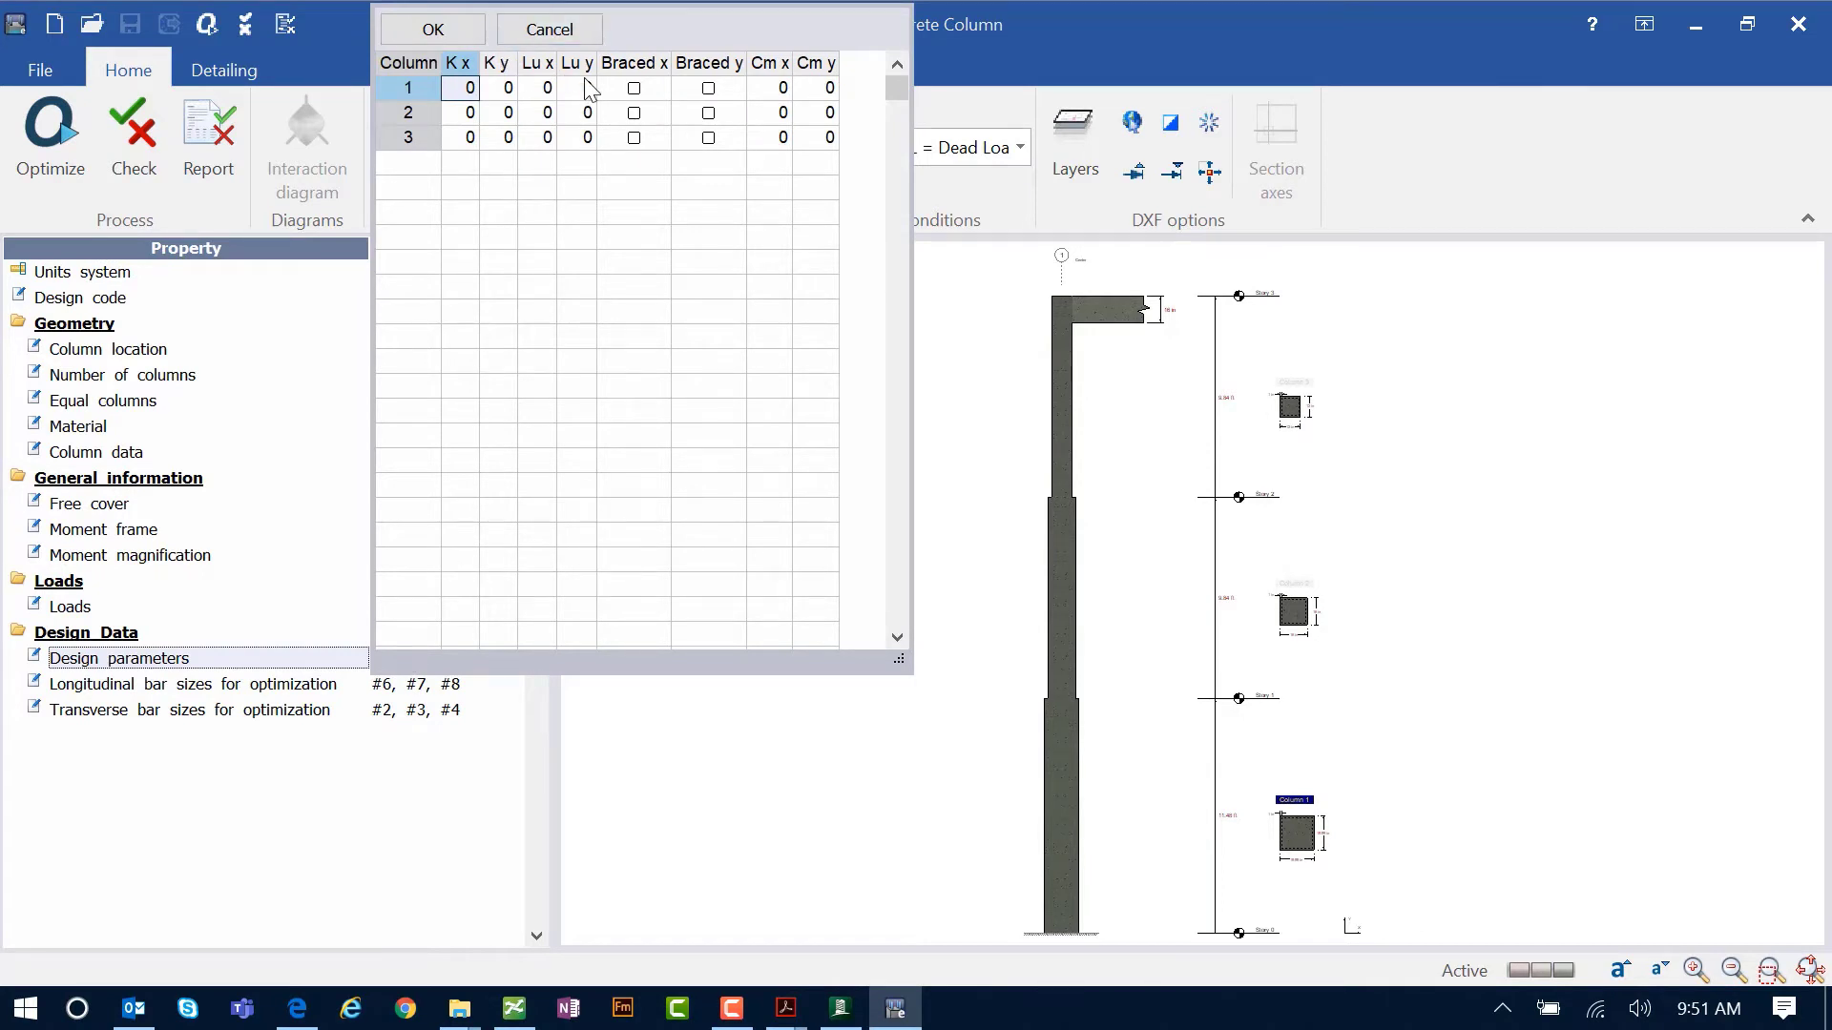
left_click(540, 33)
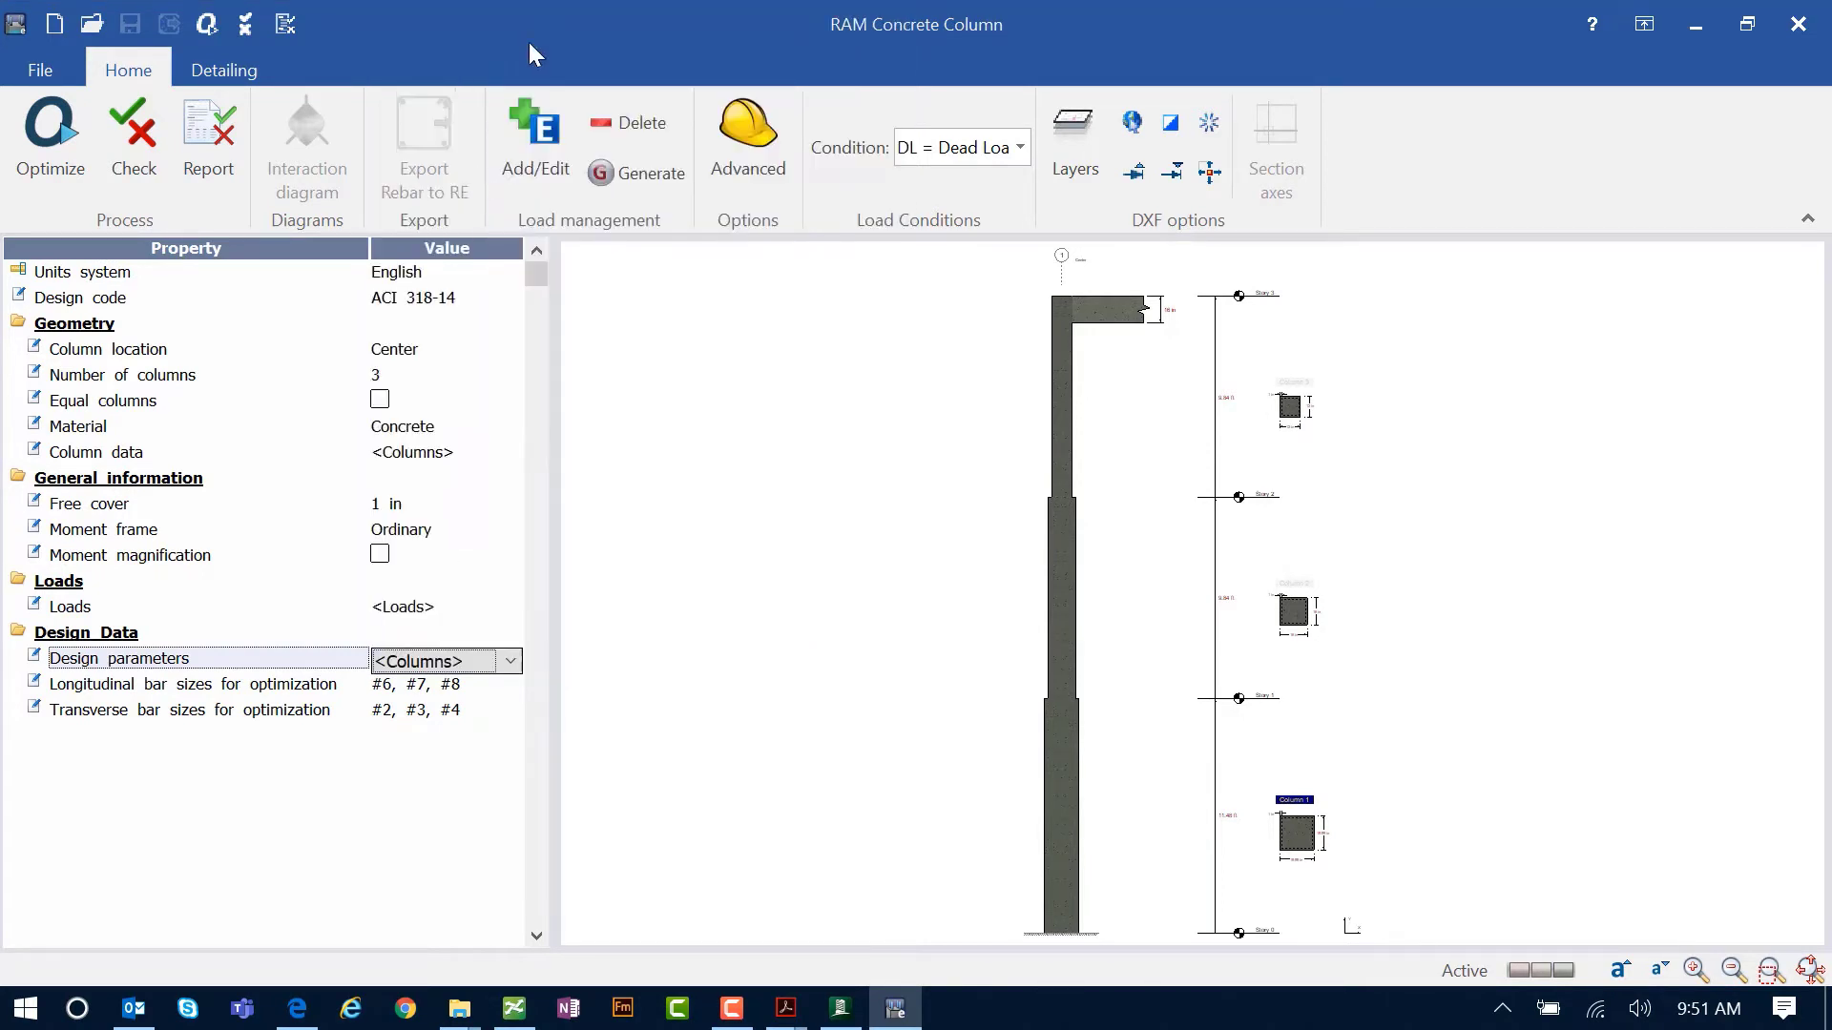
left_click(428, 681)
left_click(429, 681)
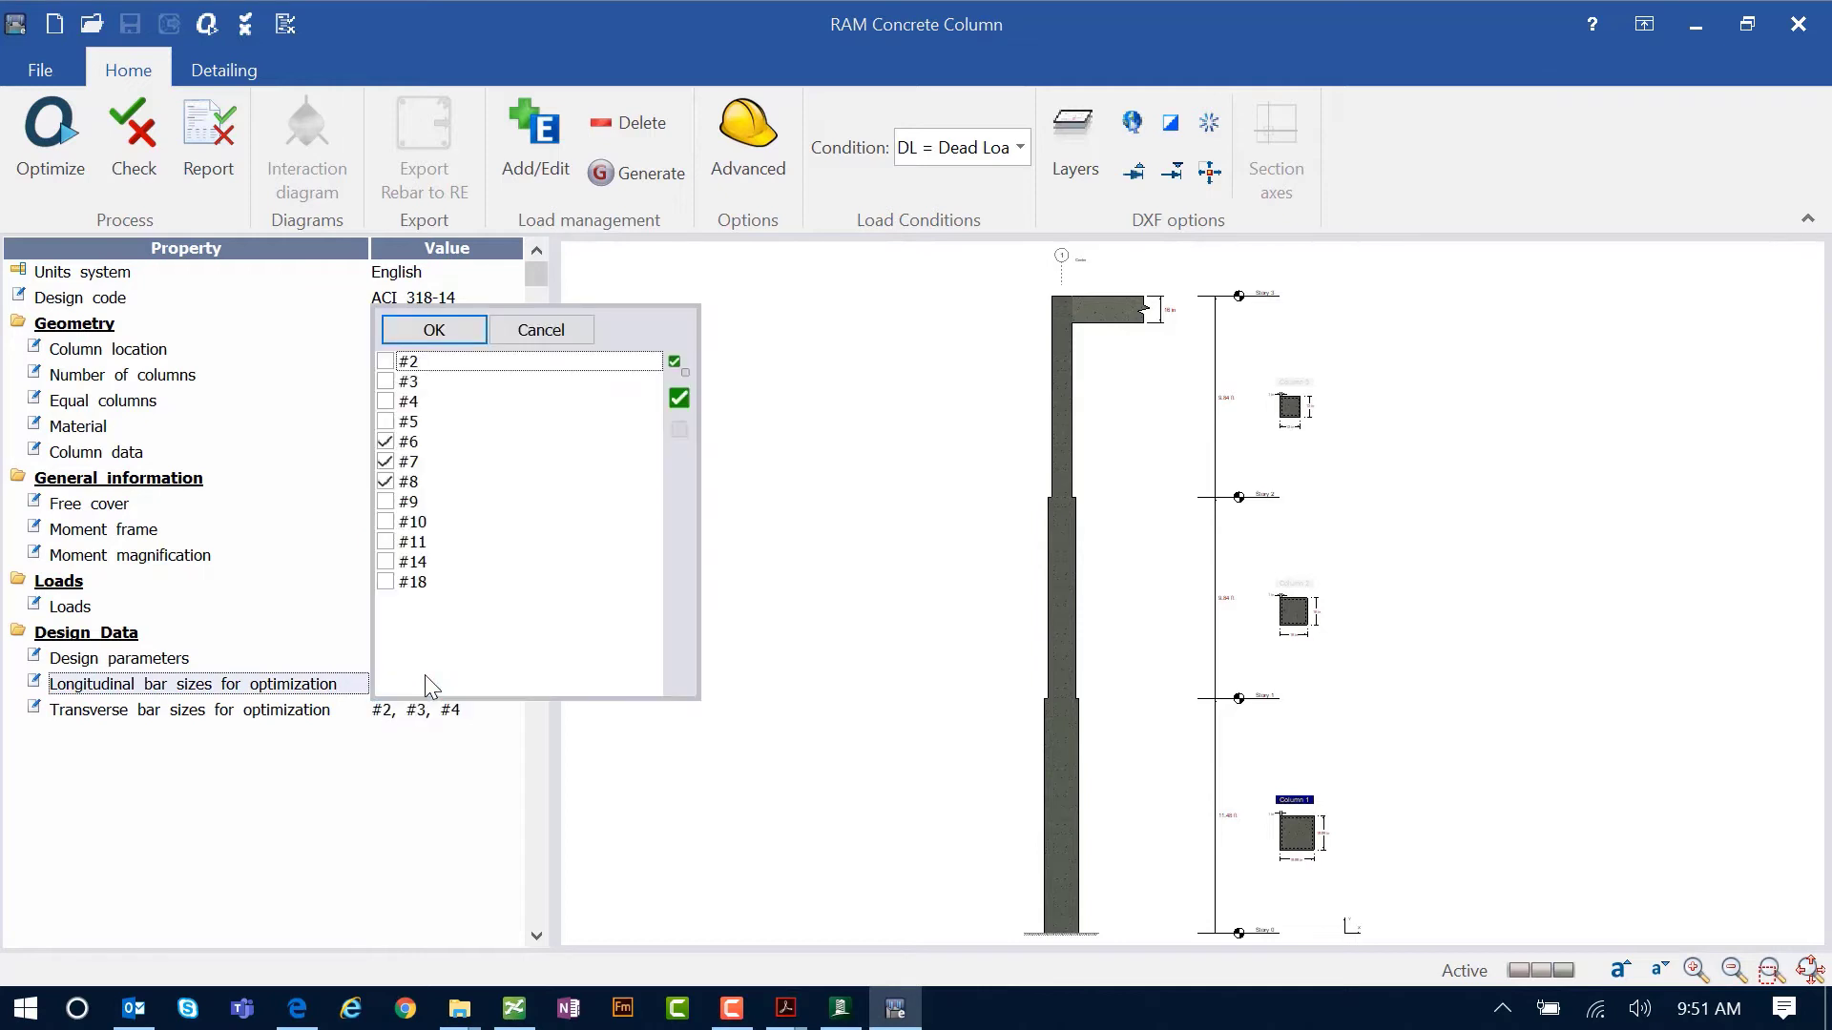
left_click(530, 331)
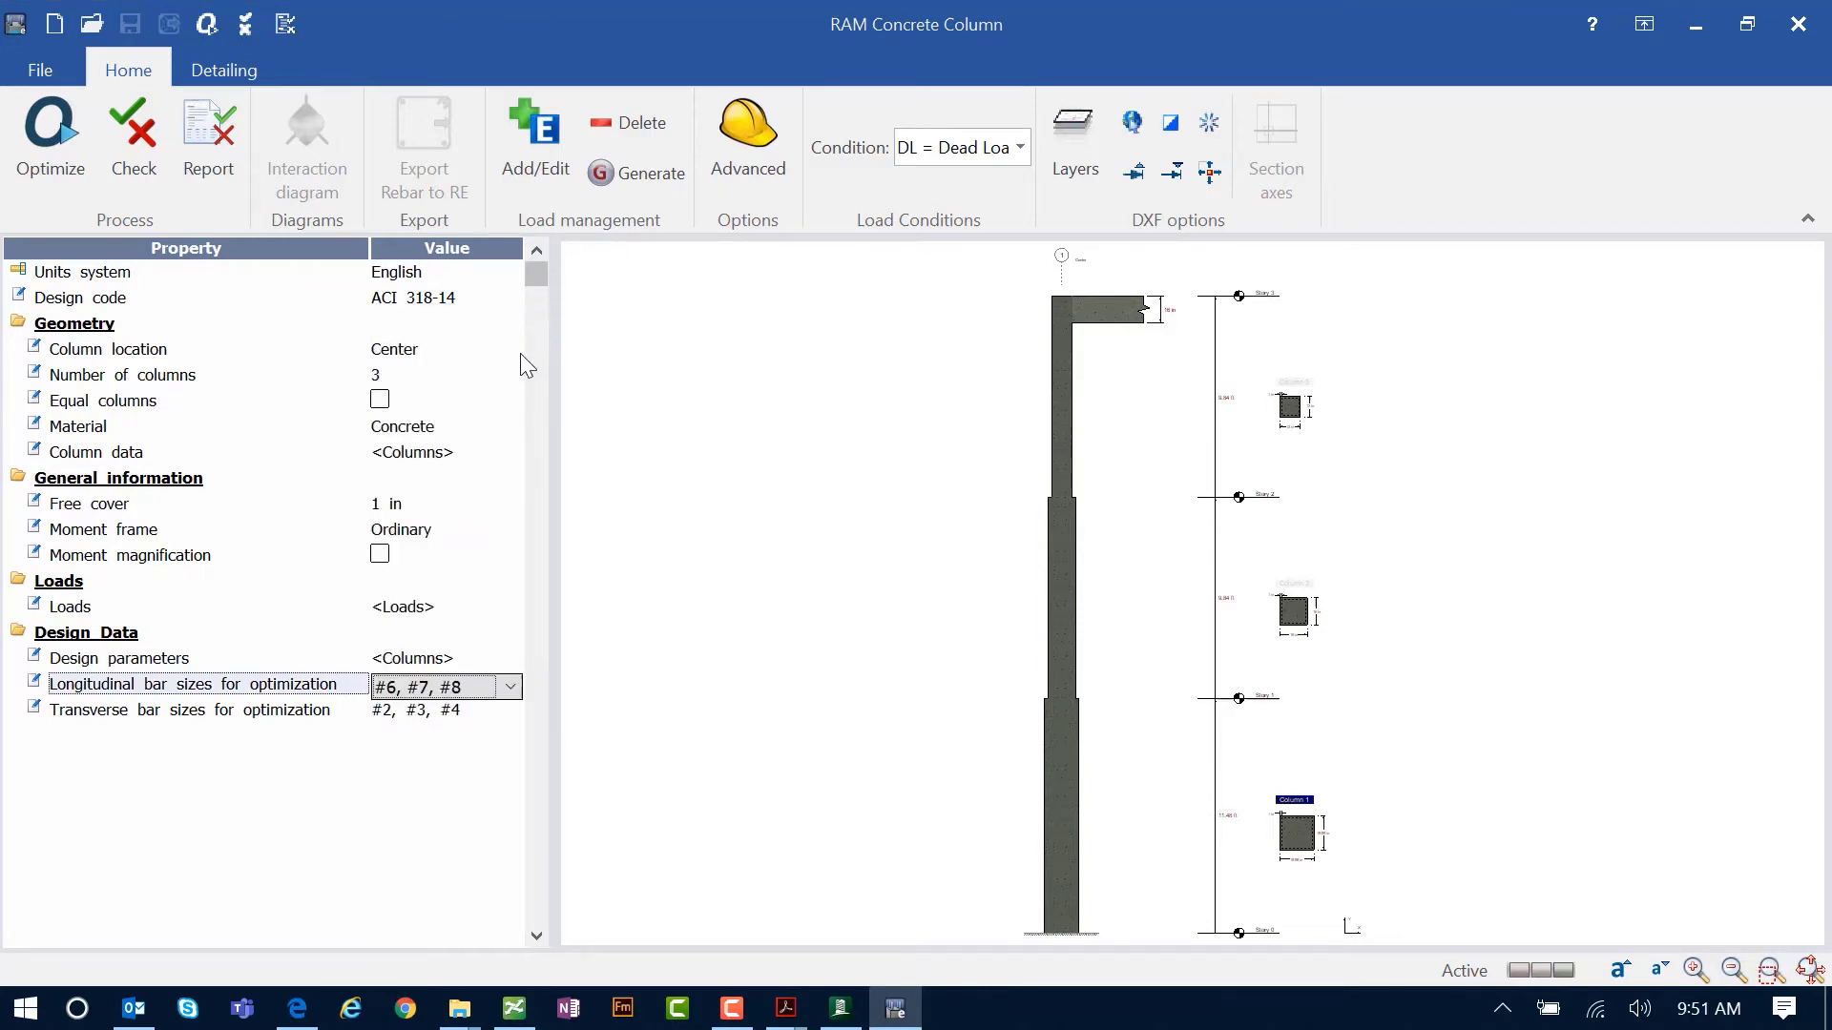
Limit transverse bar sizes for optimization to #4 by excluding #2 and #3.
left_click(431, 718)
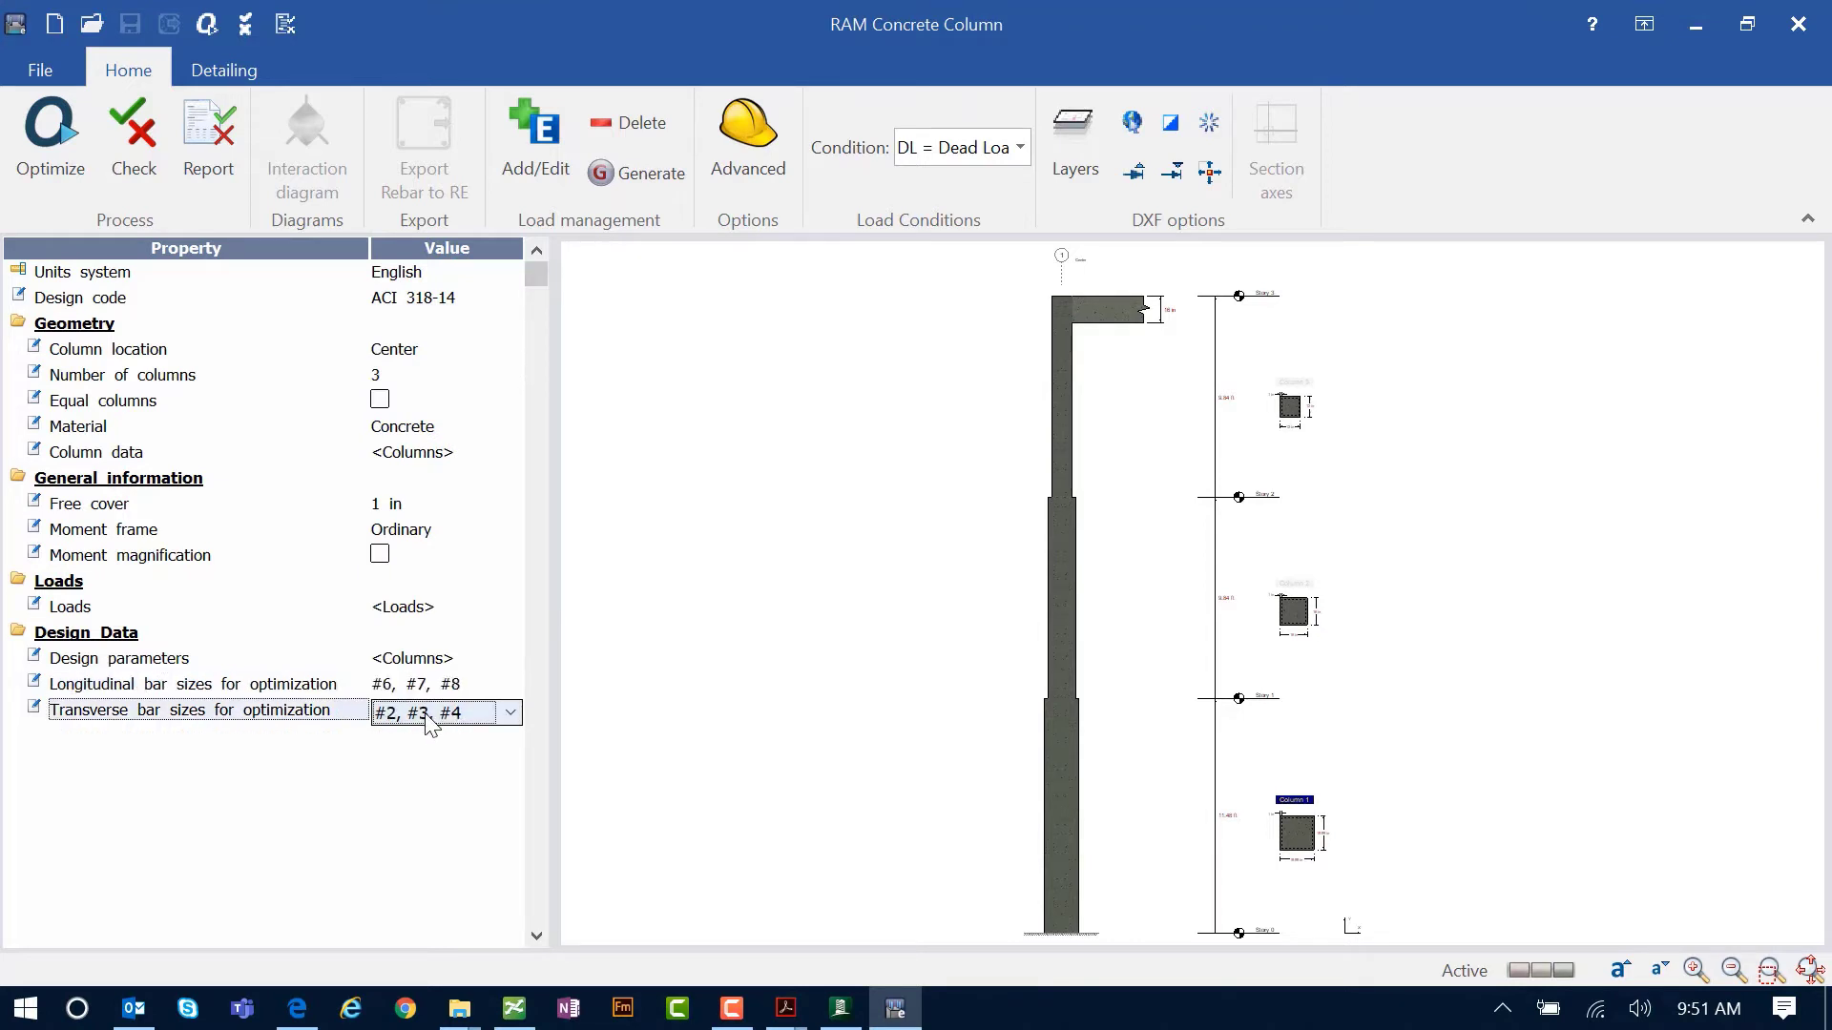
left_click(431, 718)
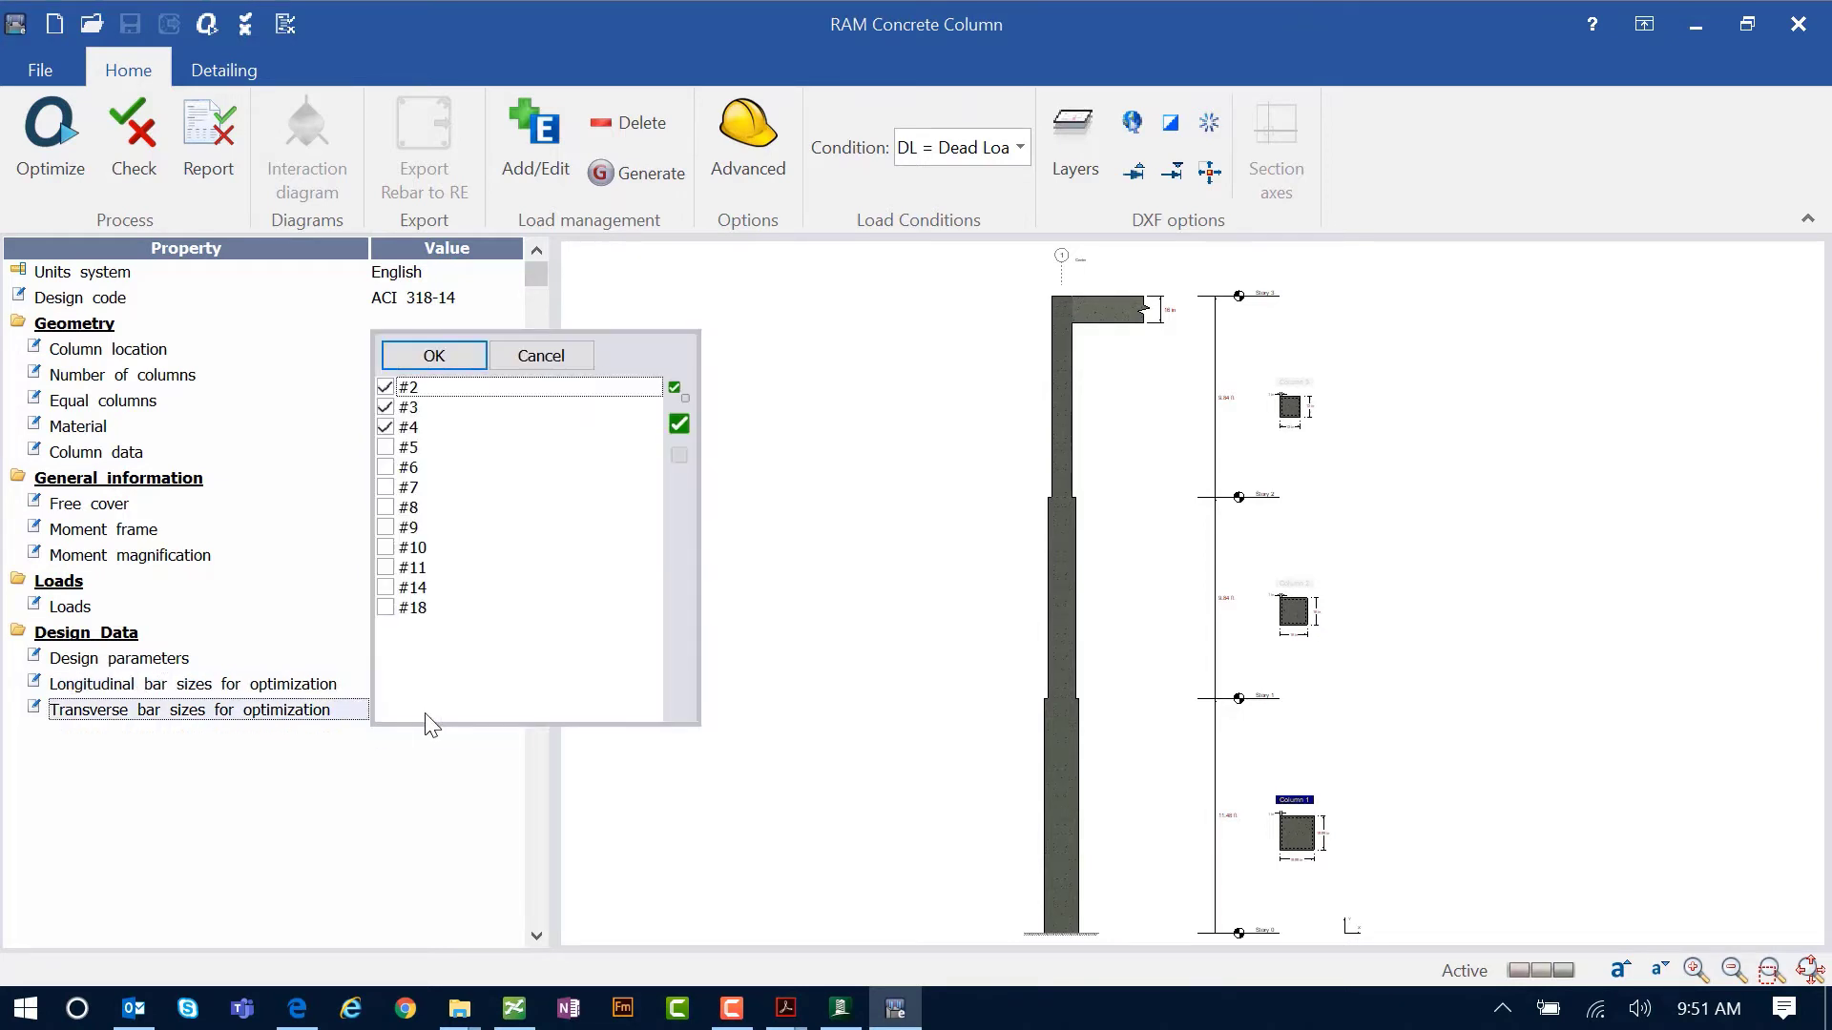
left_click(394, 407)
left_click(412, 386)
left_click(434, 355)
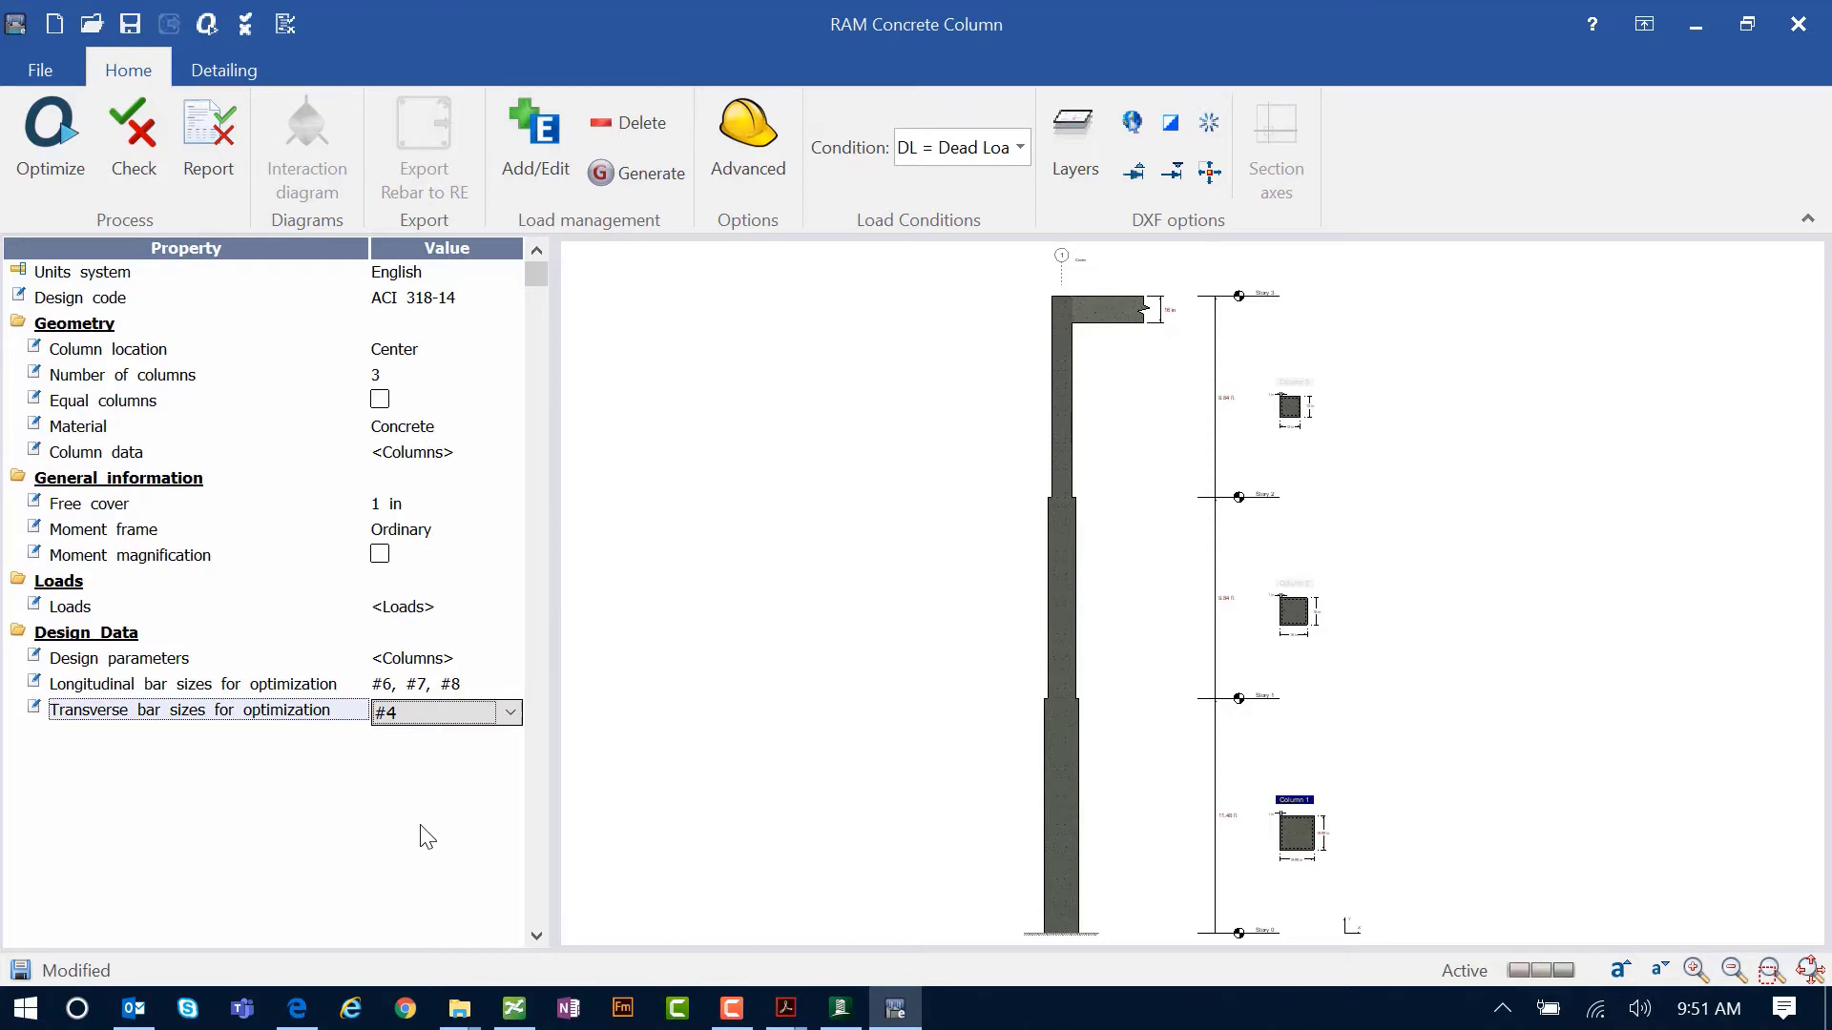
left_click(749, 145)
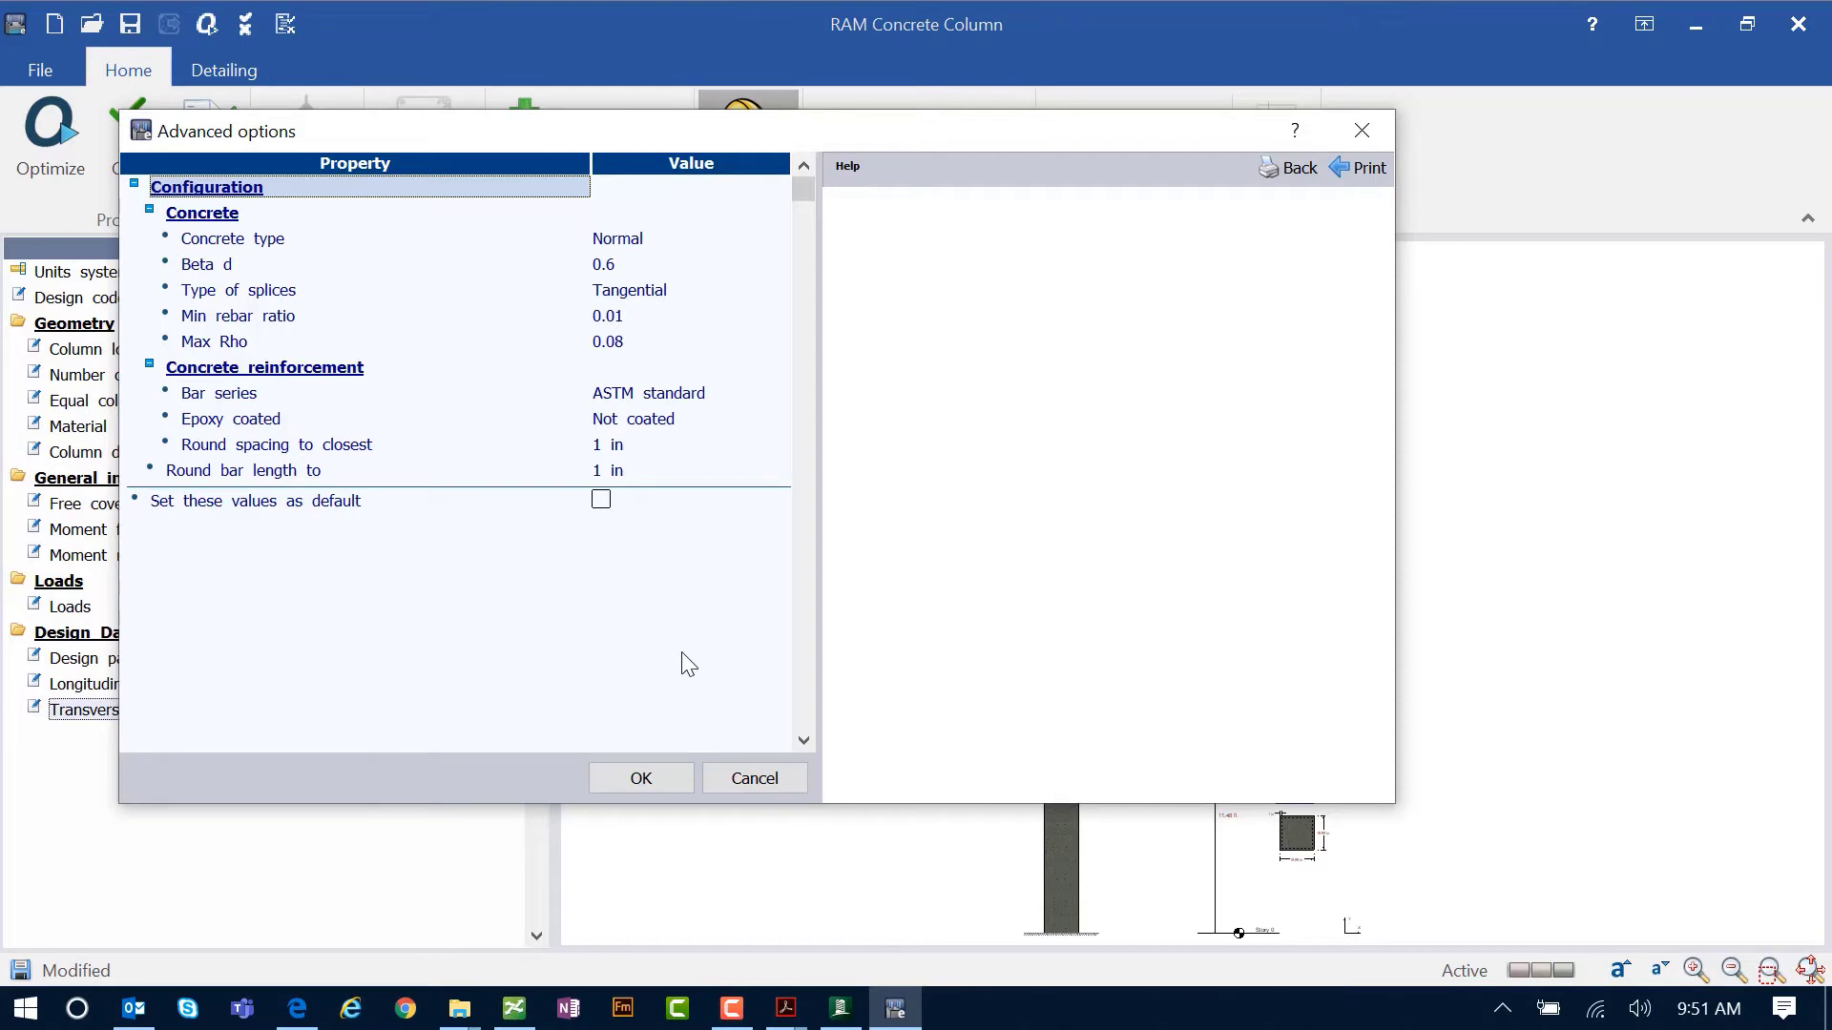
left_click(667, 421)
left_click(667, 425)
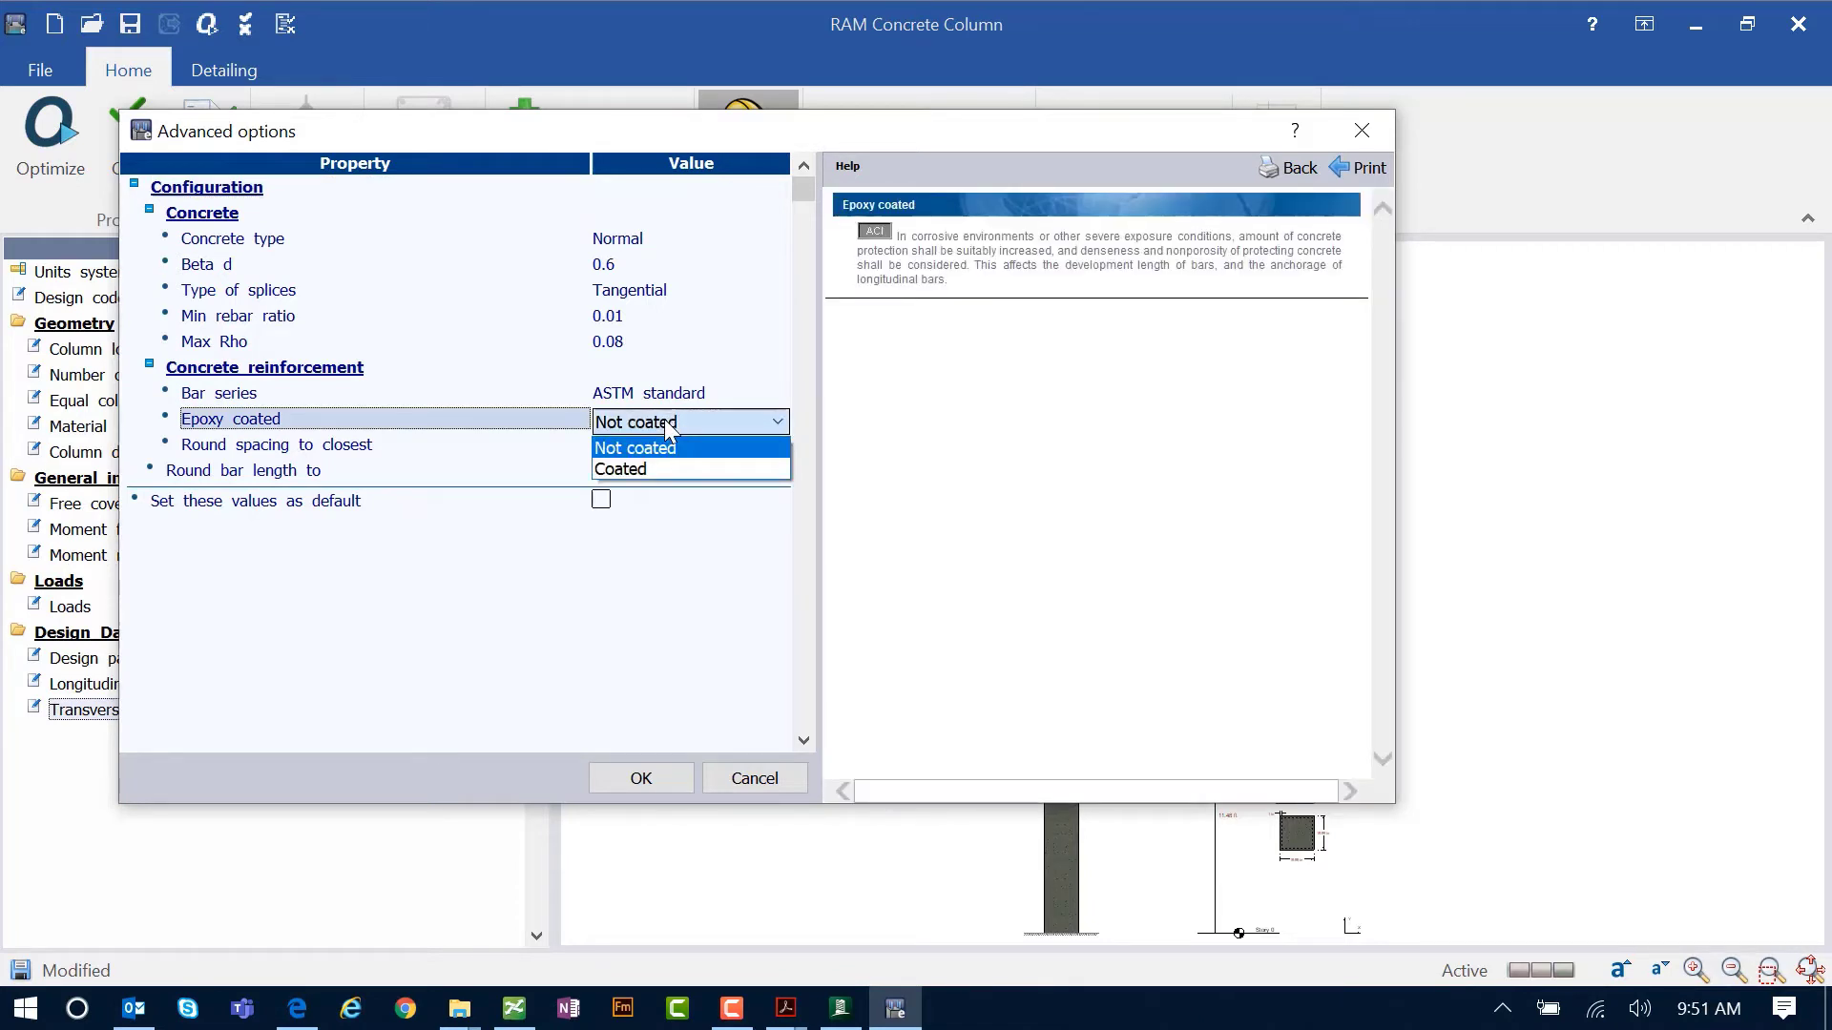
left_click(658, 448)
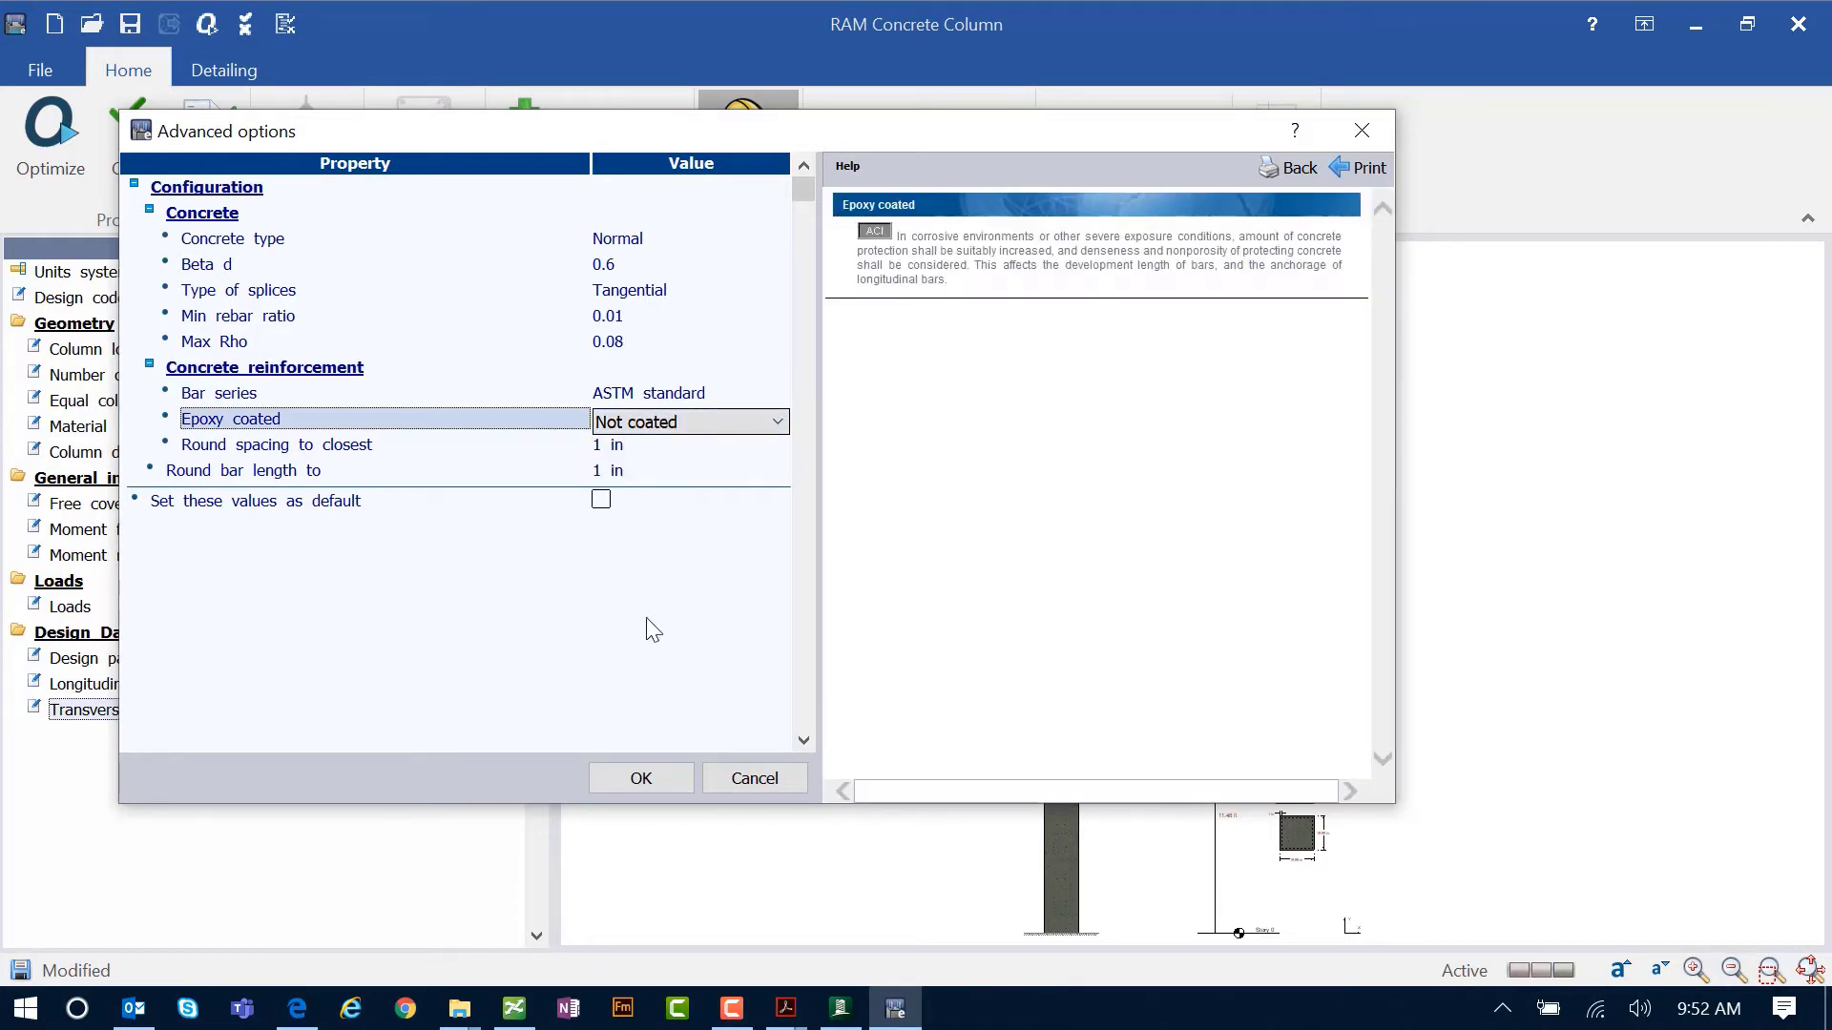
left_click(632, 779)
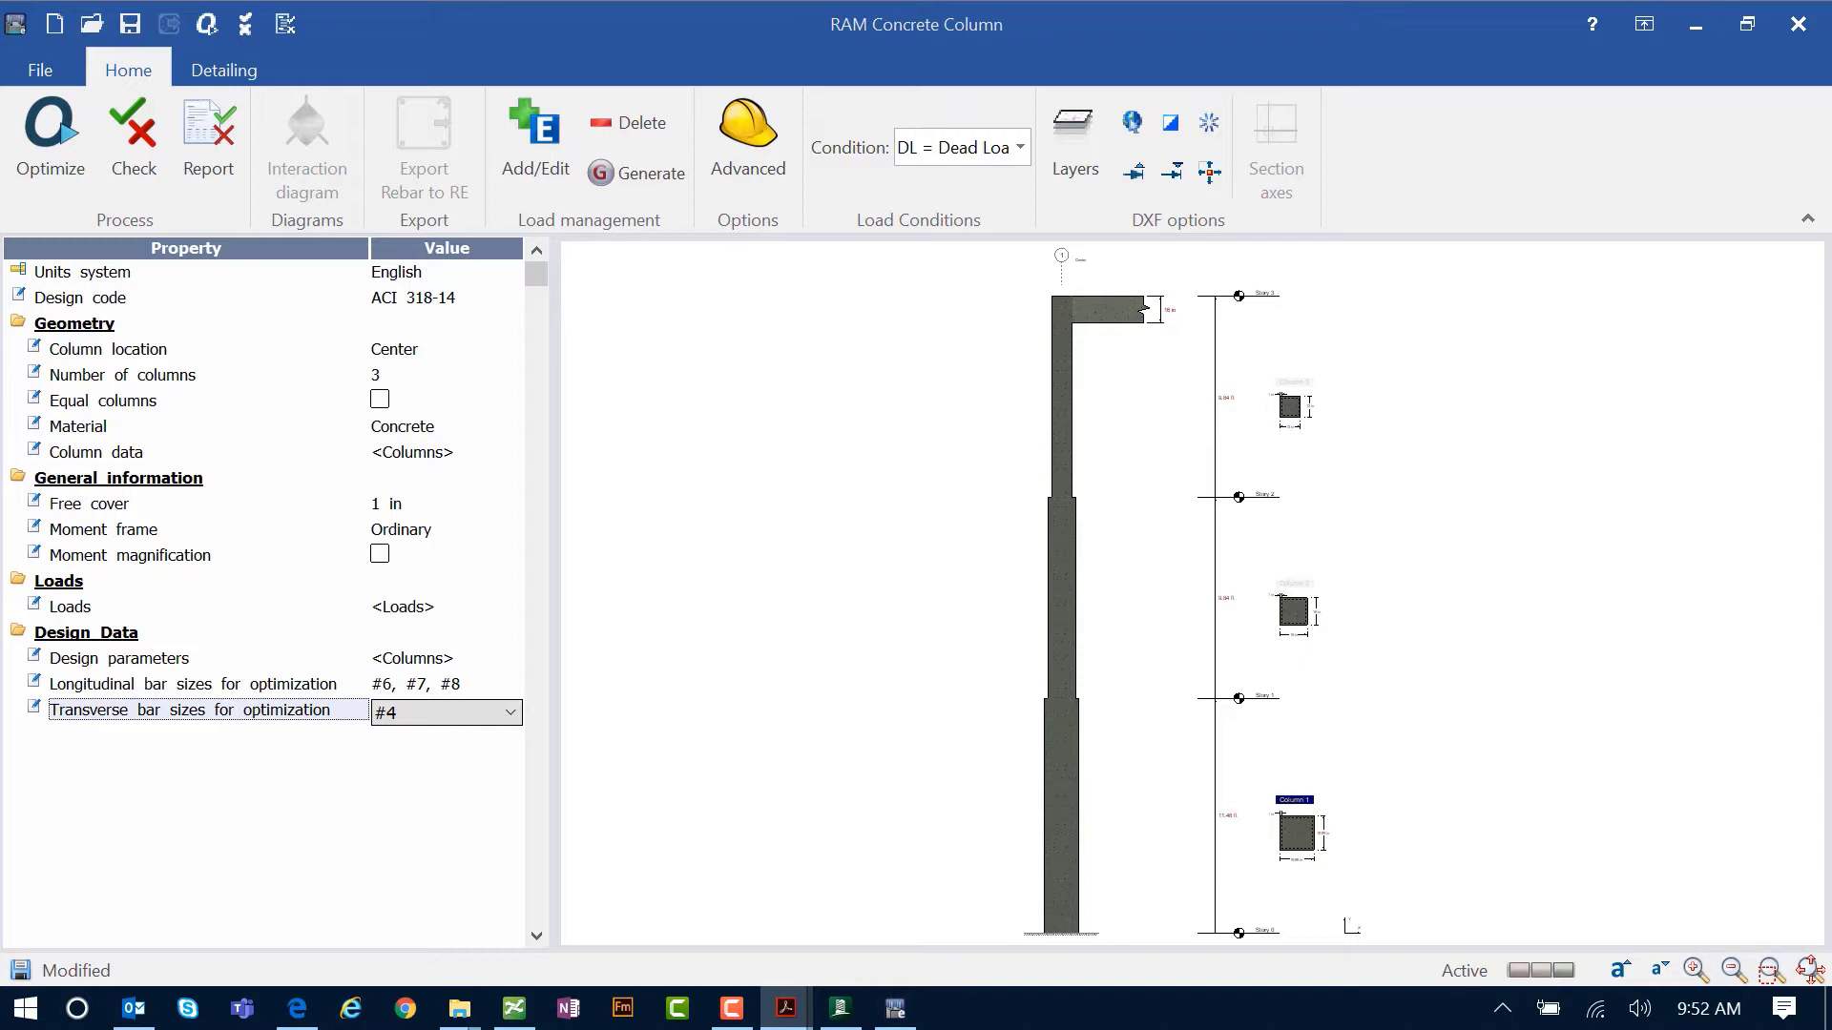
Run Optimize on the three-column stack's reinforcement.
left_click(49, 143)
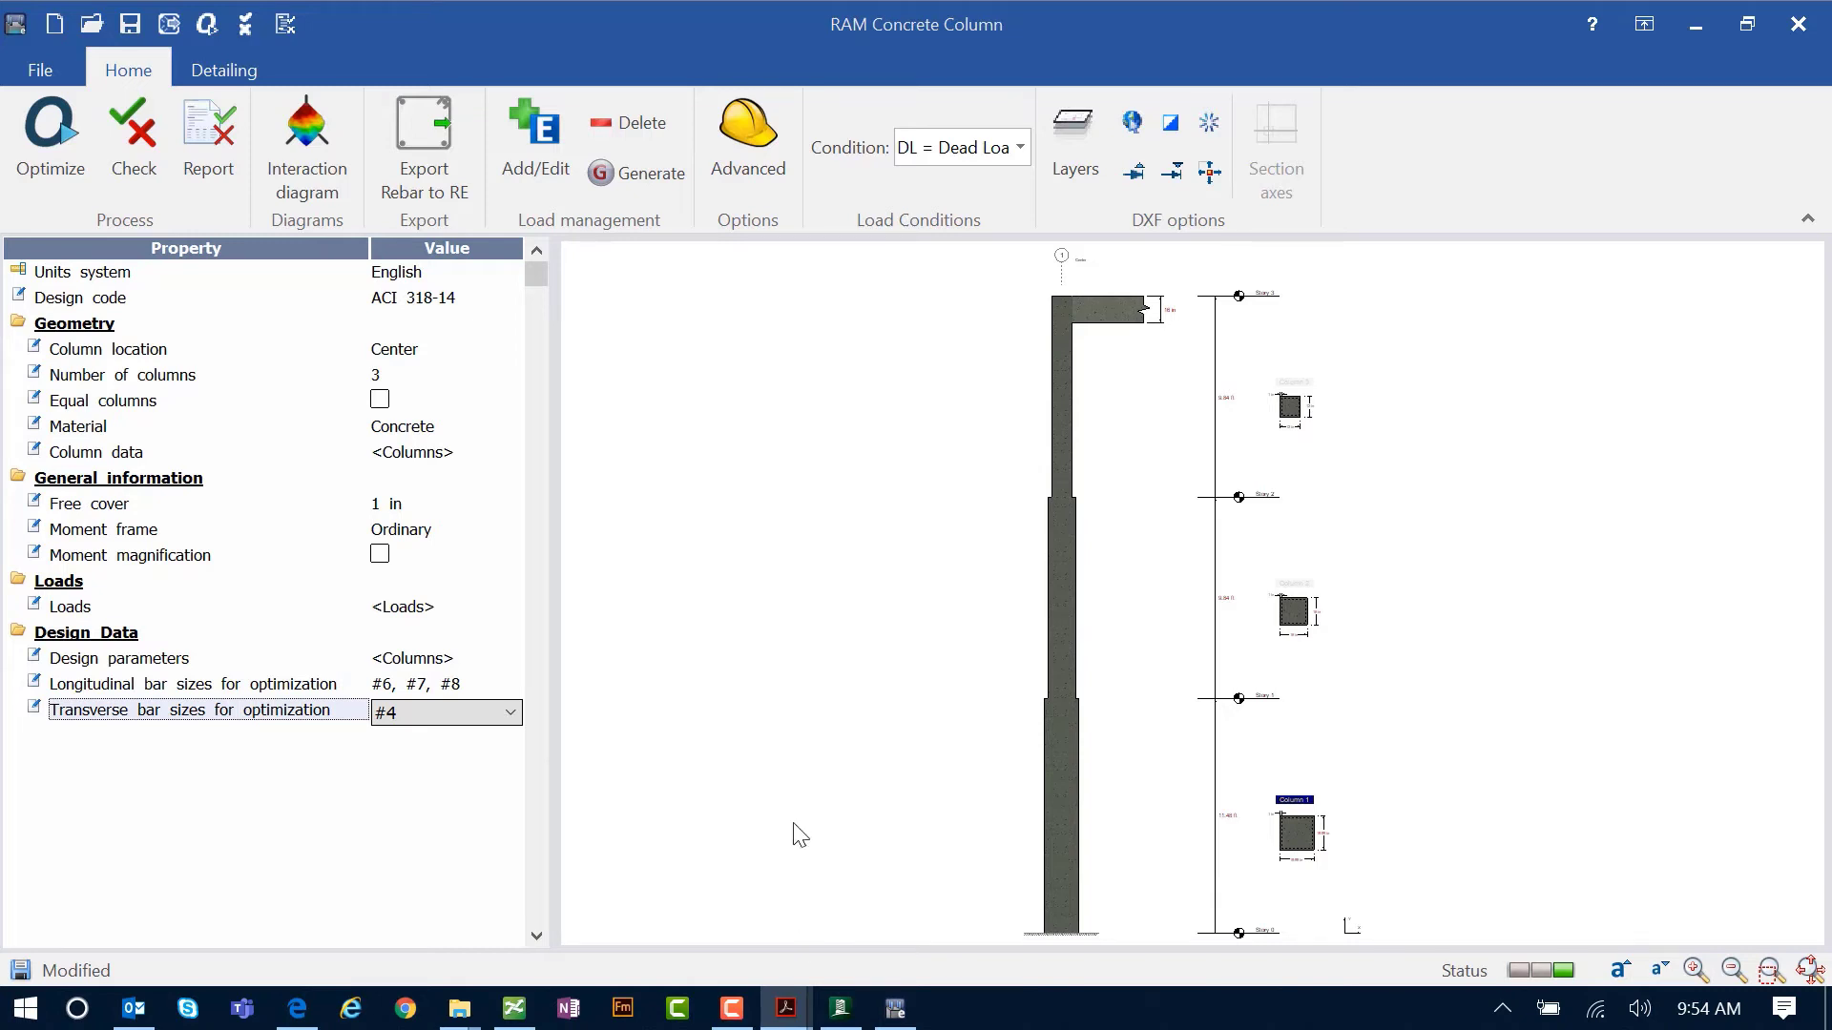
Switch to the reinforcement detailing view showing the longitudinal and transverse tables.
left_click(226, 73)
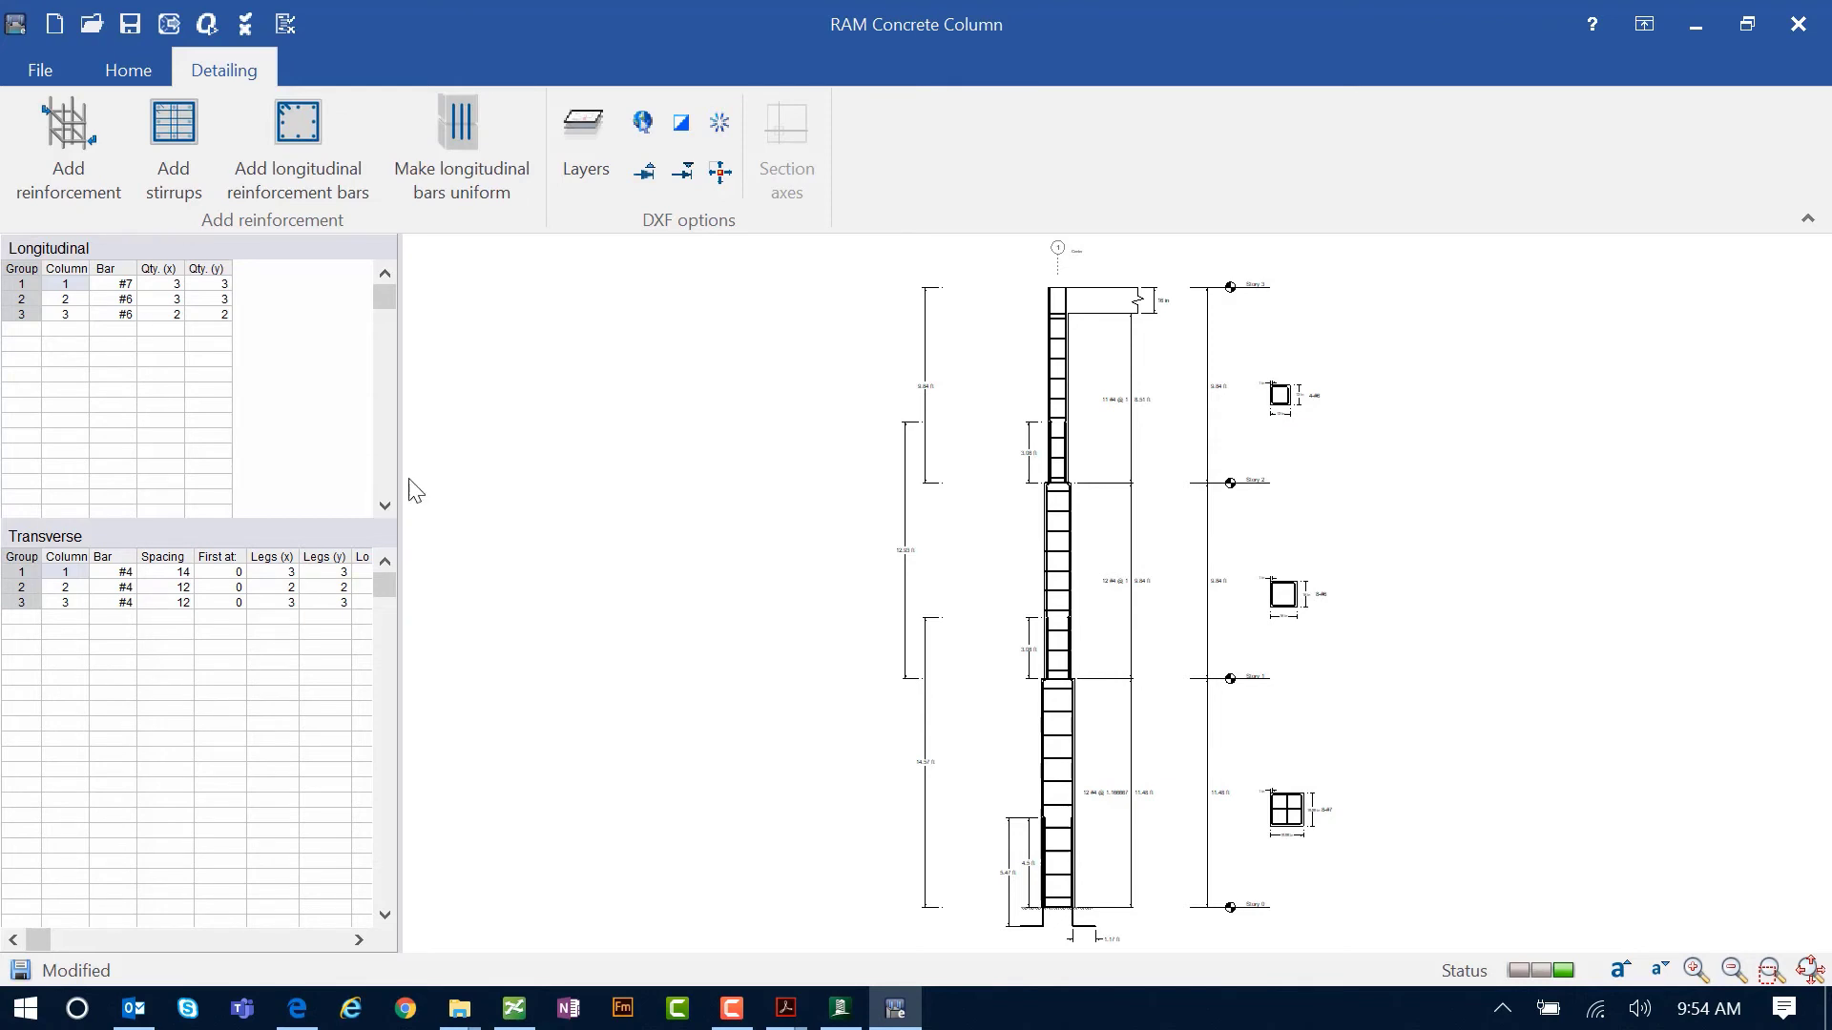
left_click(132, 287)
left_click(125, 286)
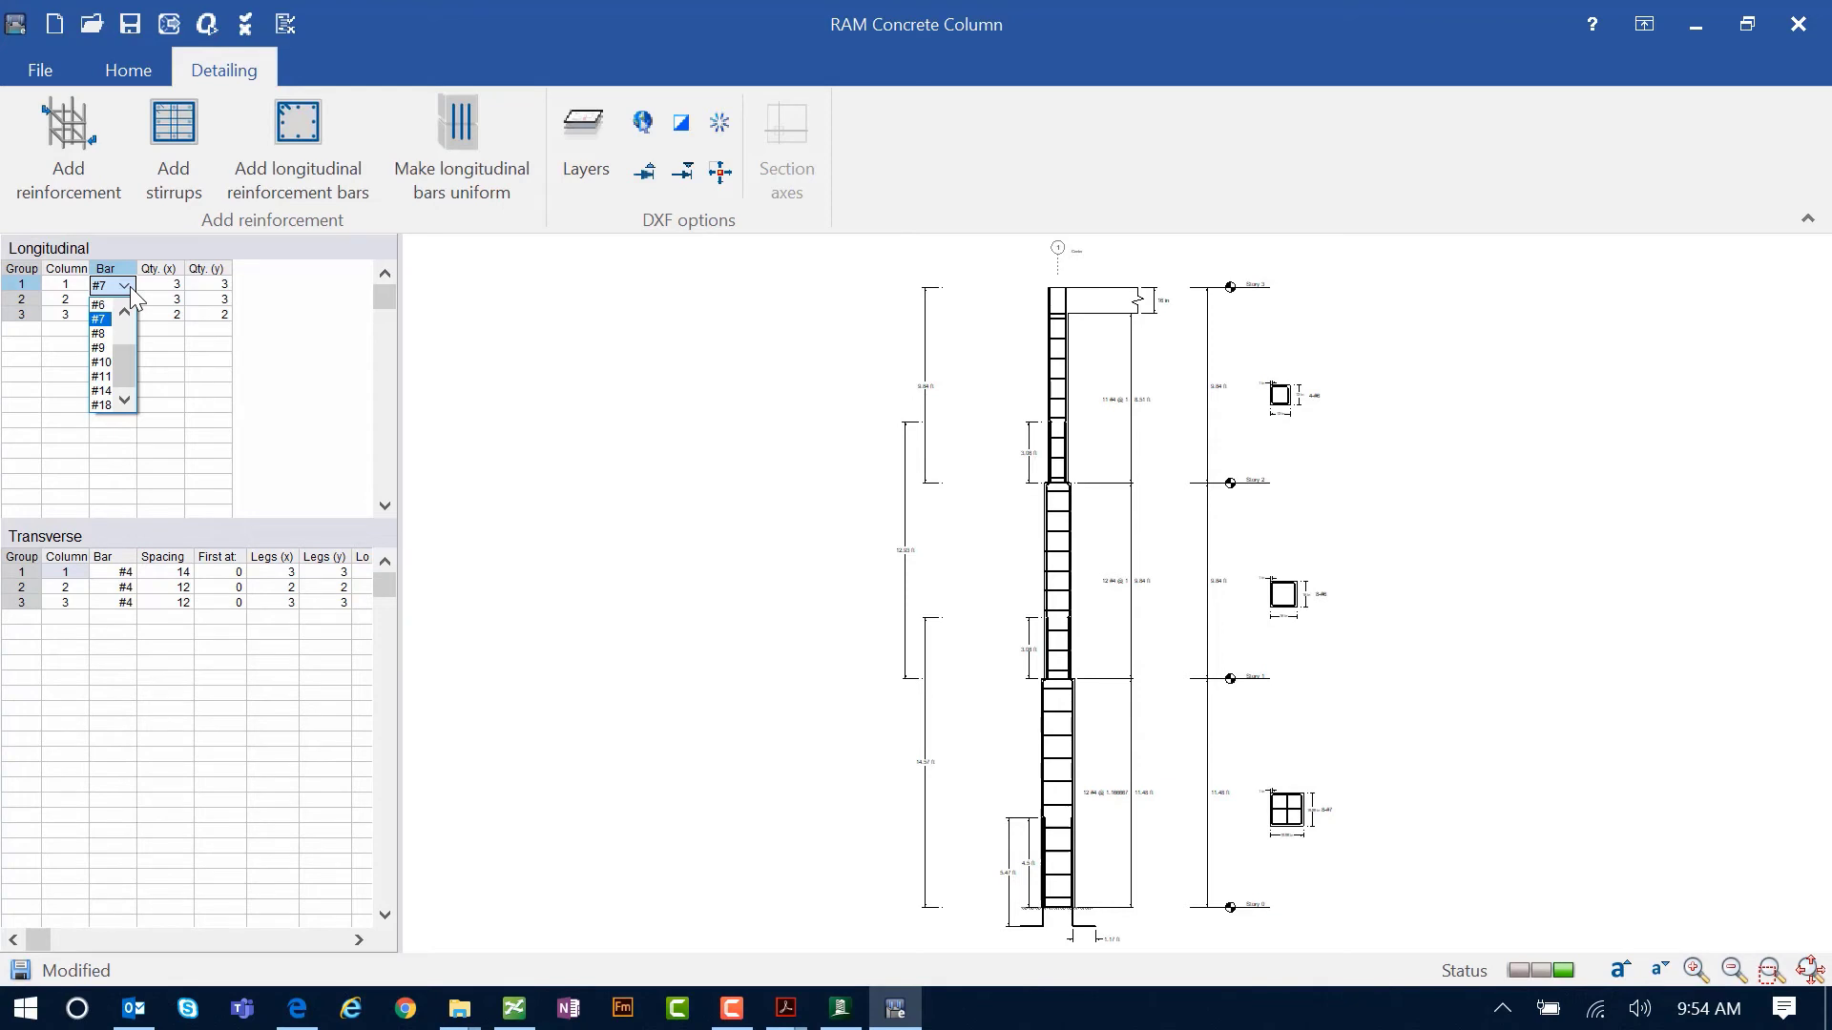
left_click(130, 289)
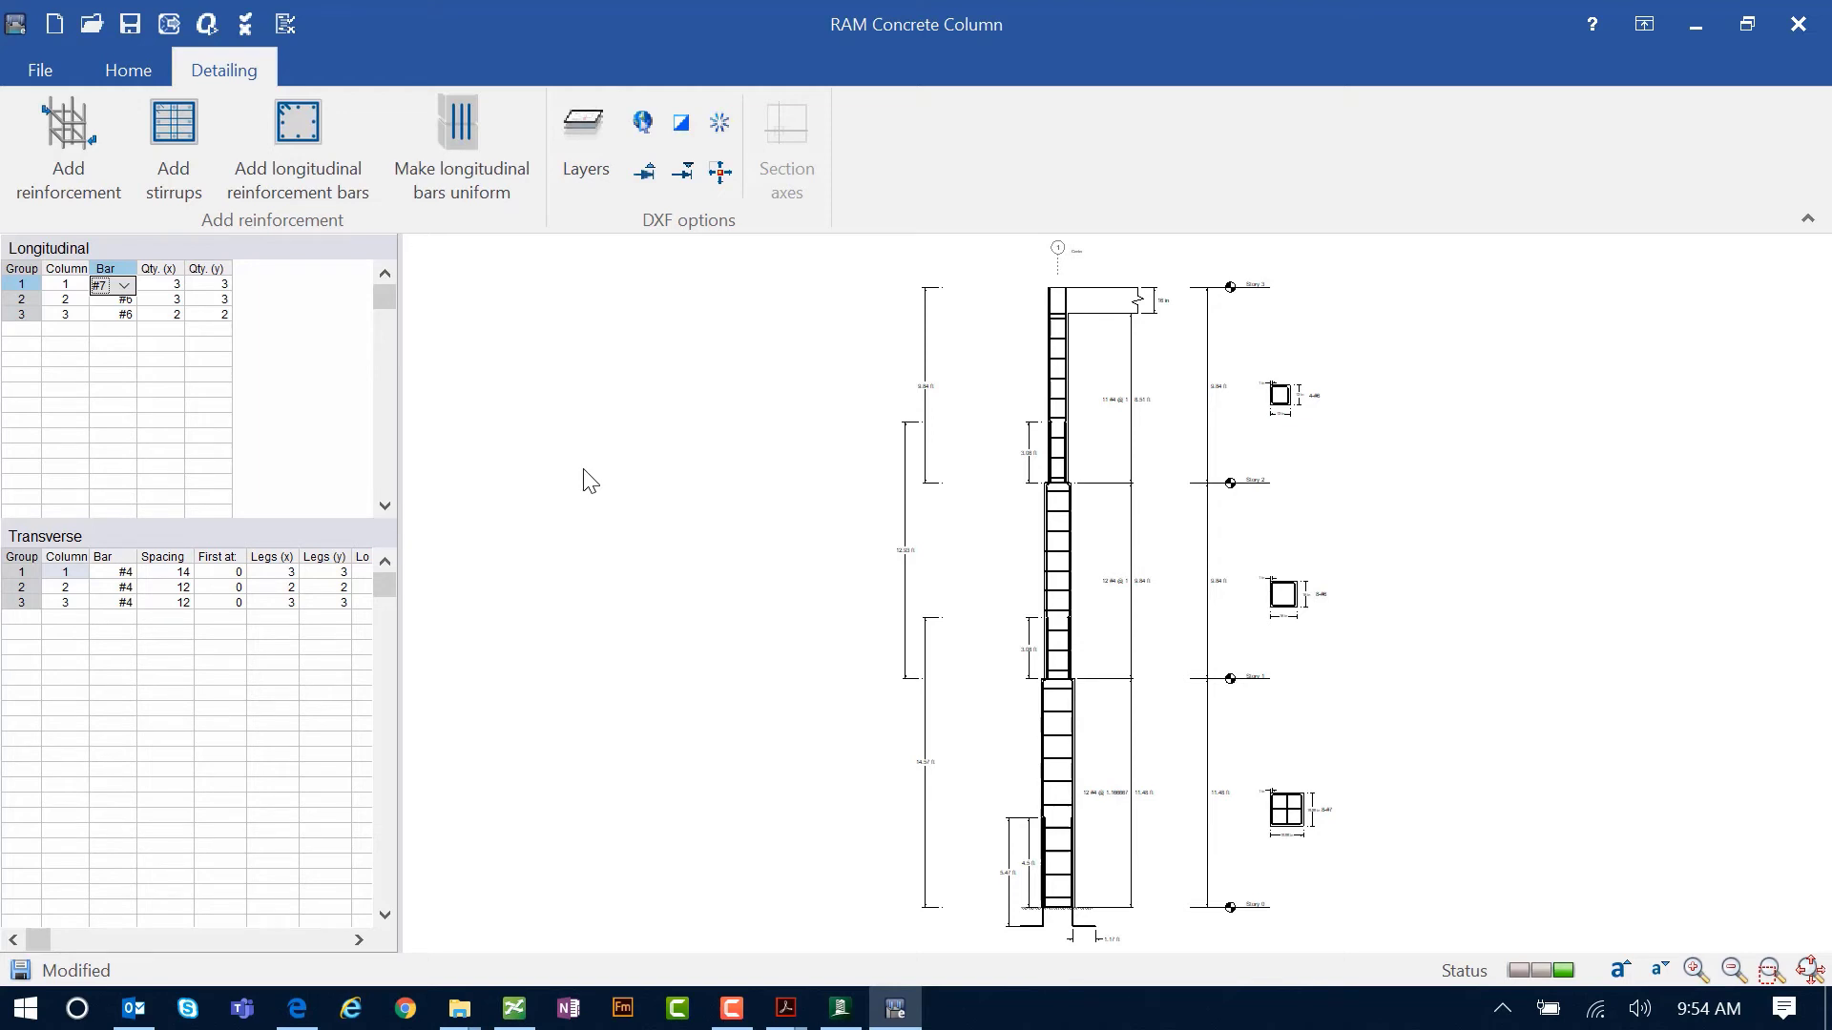
Go back to the Home property list beside the solid column elevation.
left_click(112, 73)
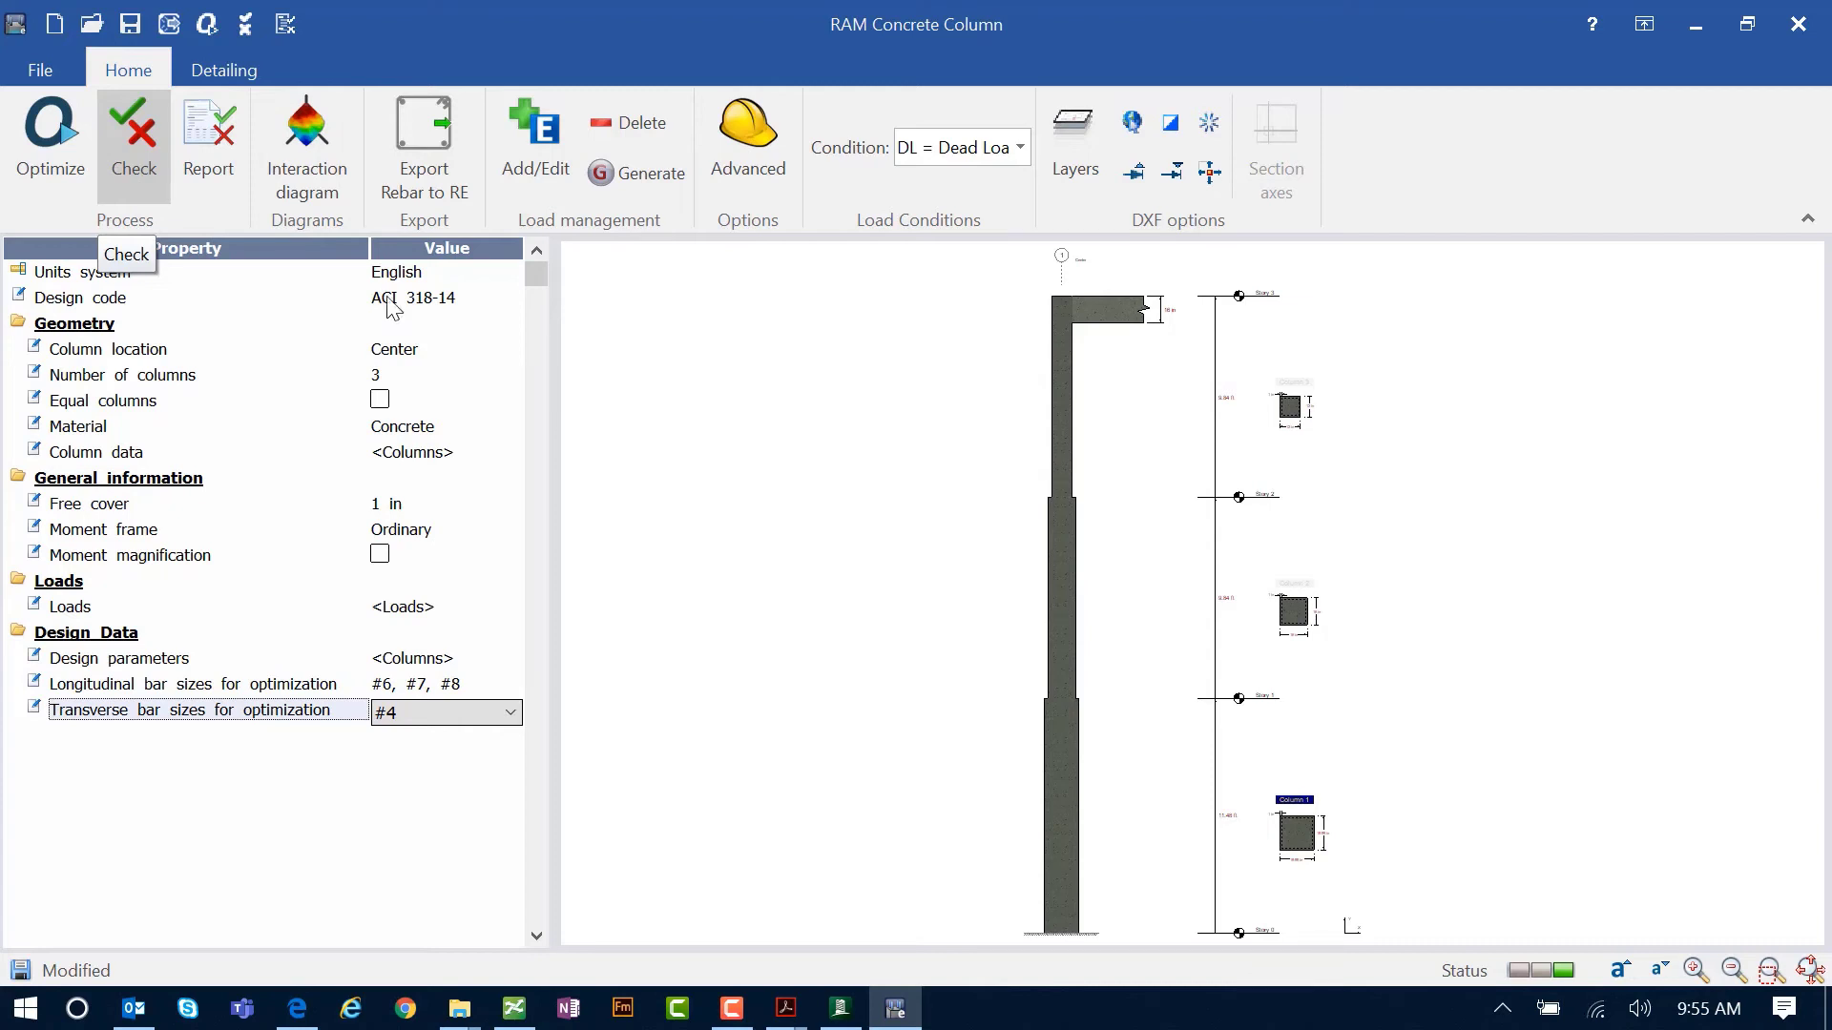
left_click(208, 151)
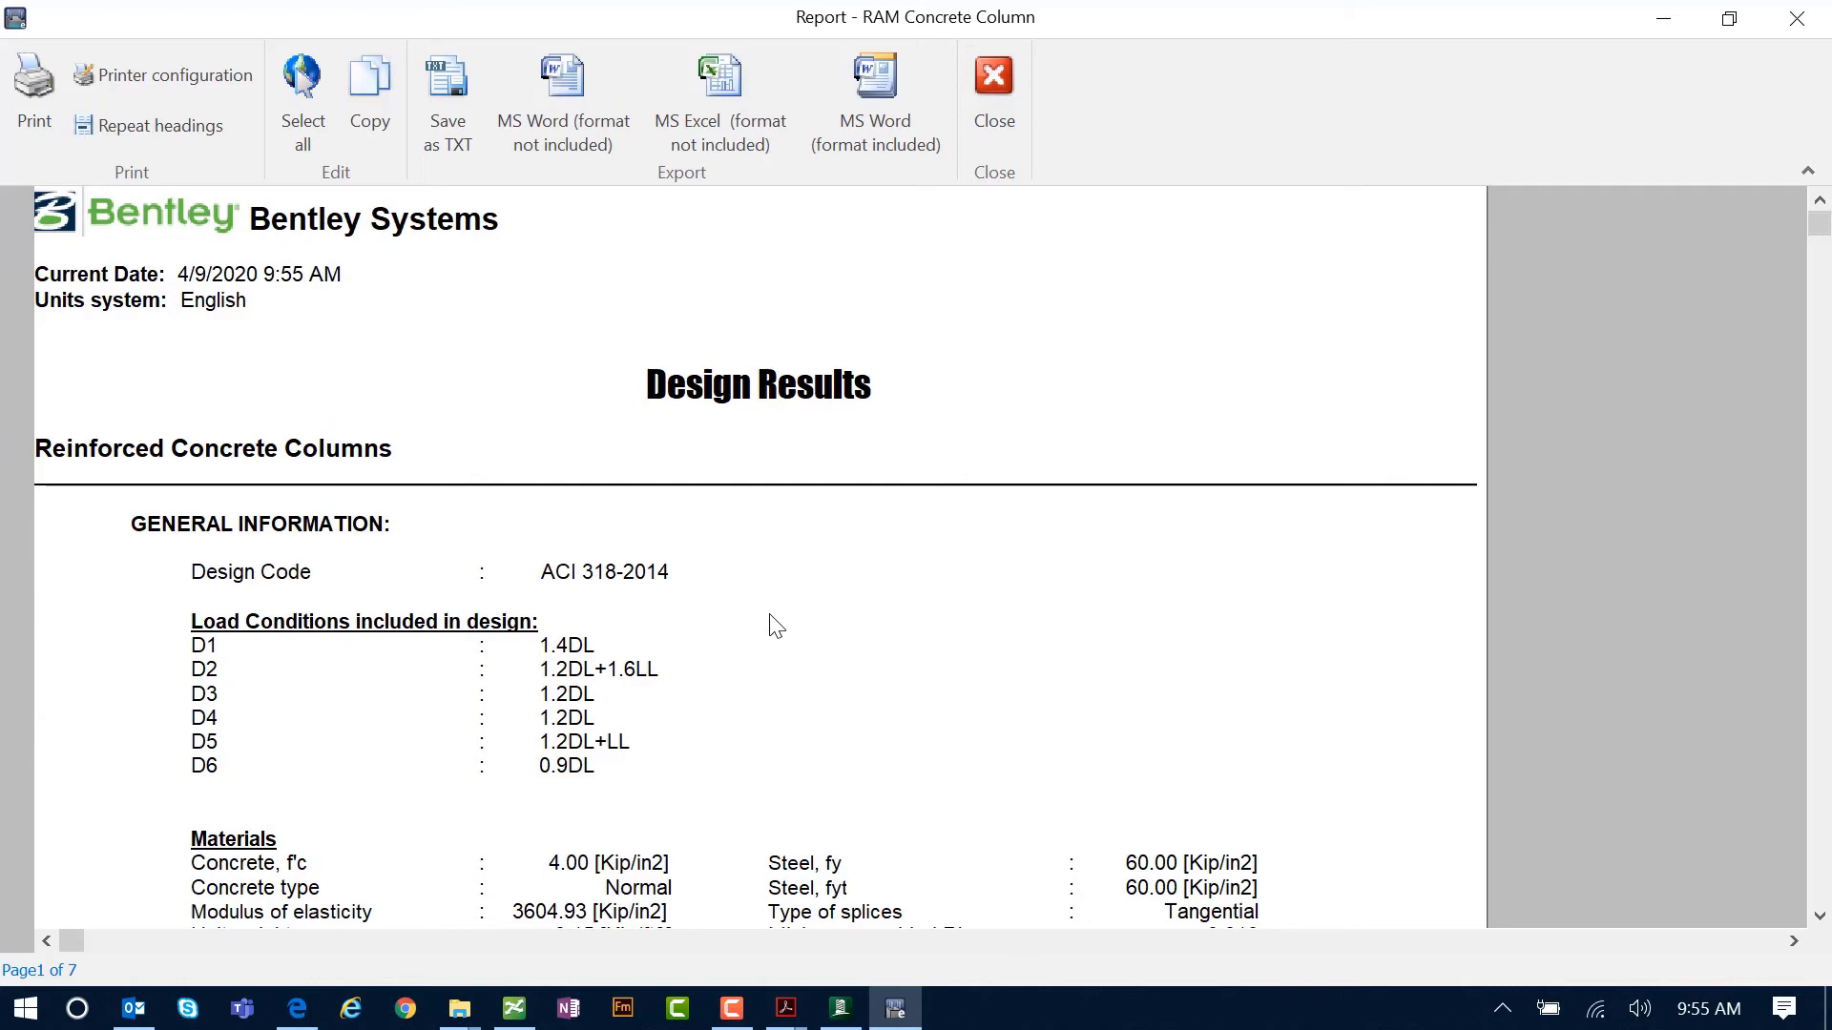
scroll(840, 622, "down", 3)
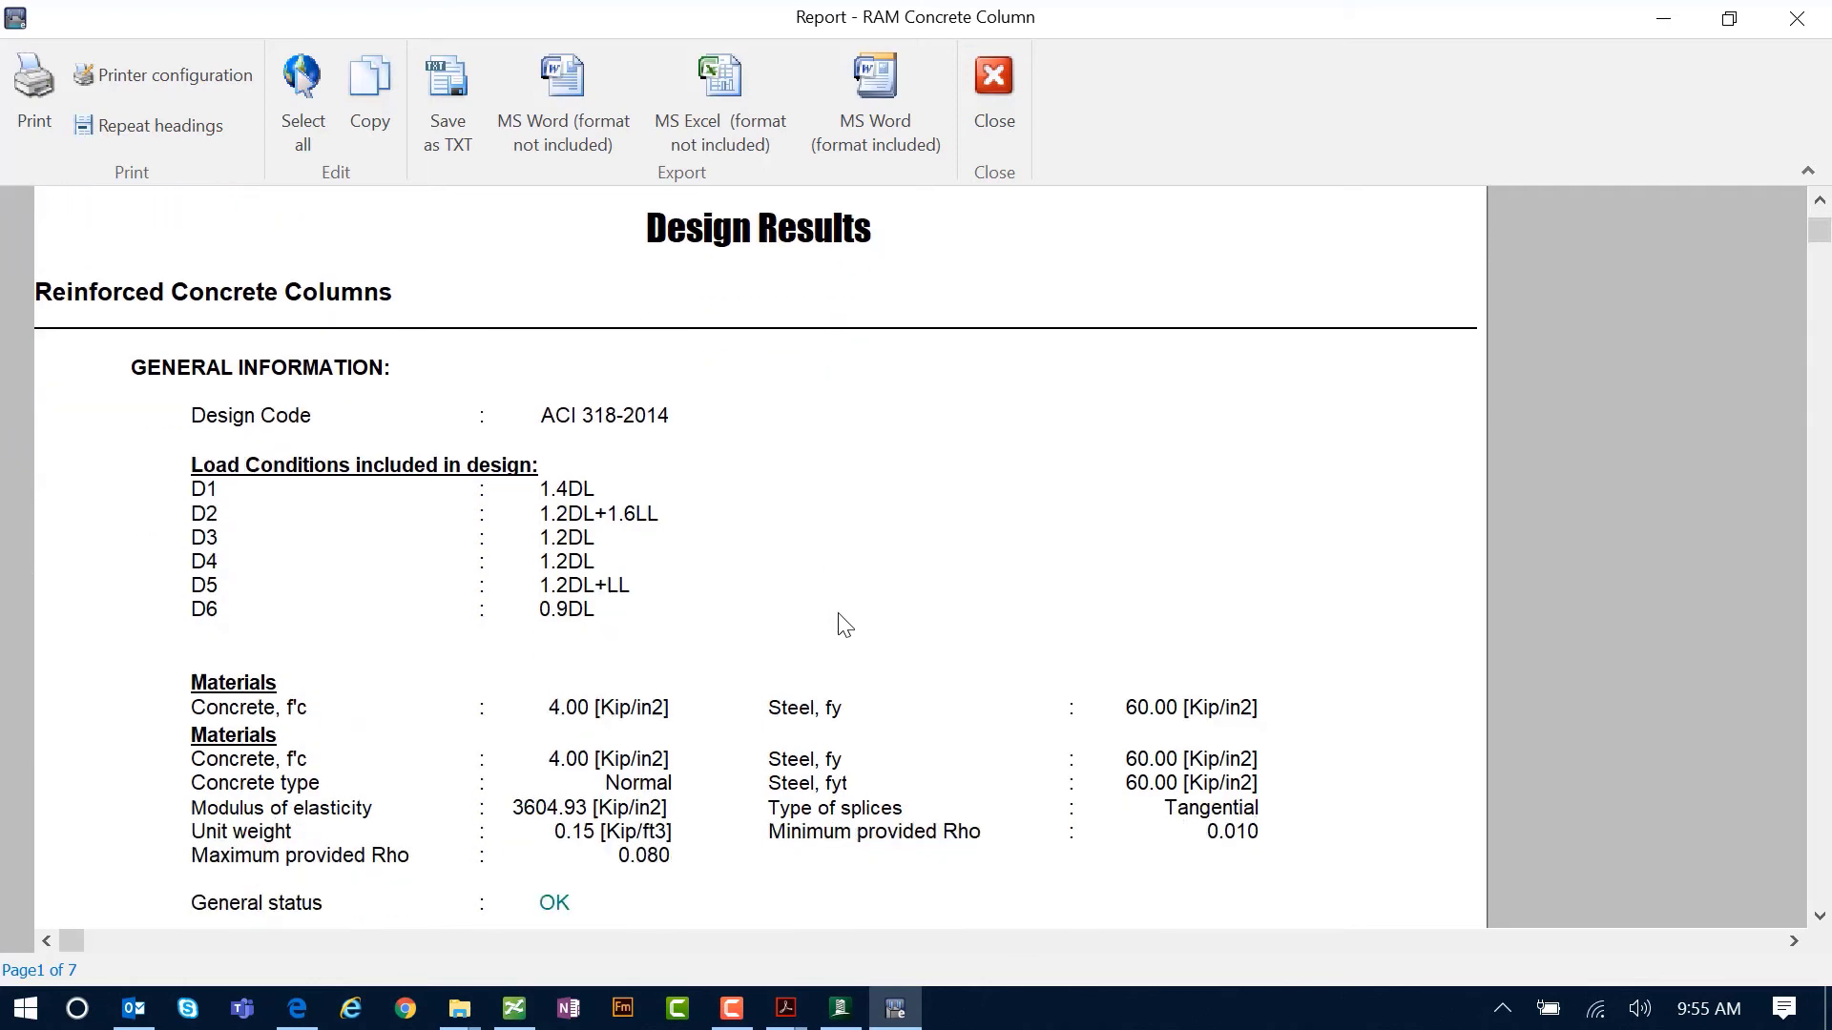
scroll(844, 625, "down", 5)
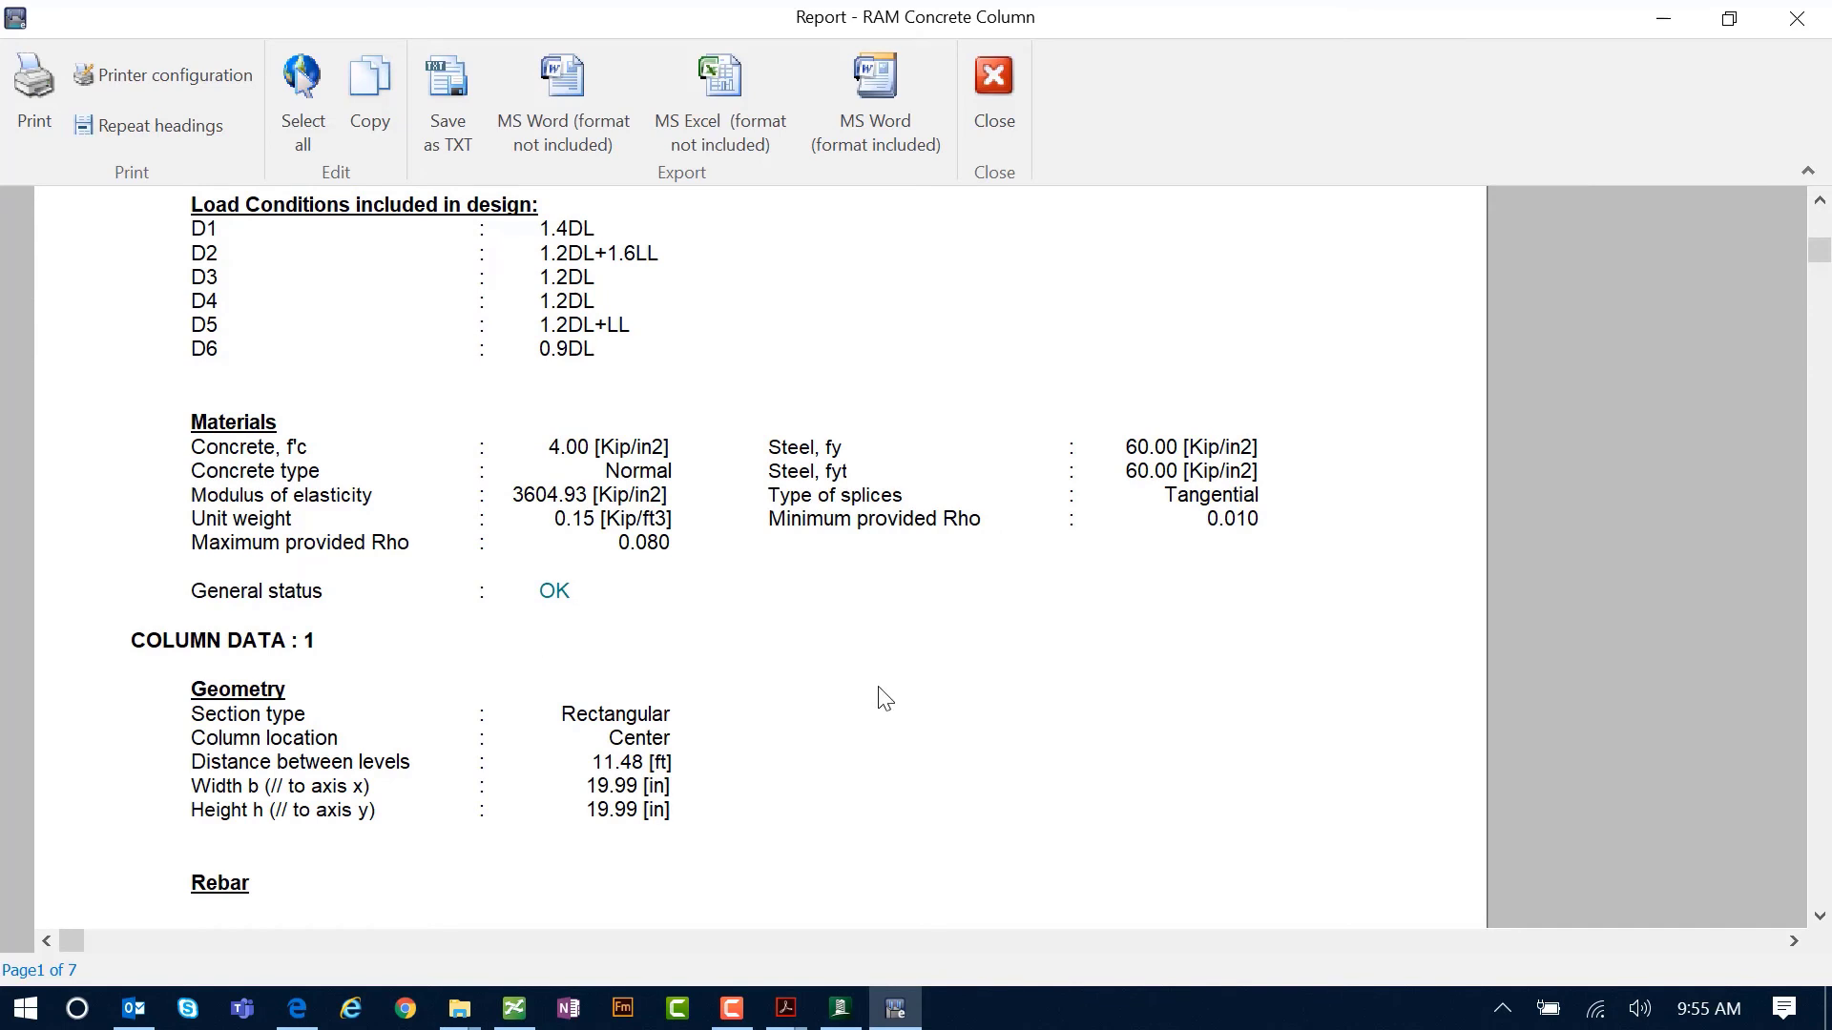
scroll(885, 700, "down", 18)
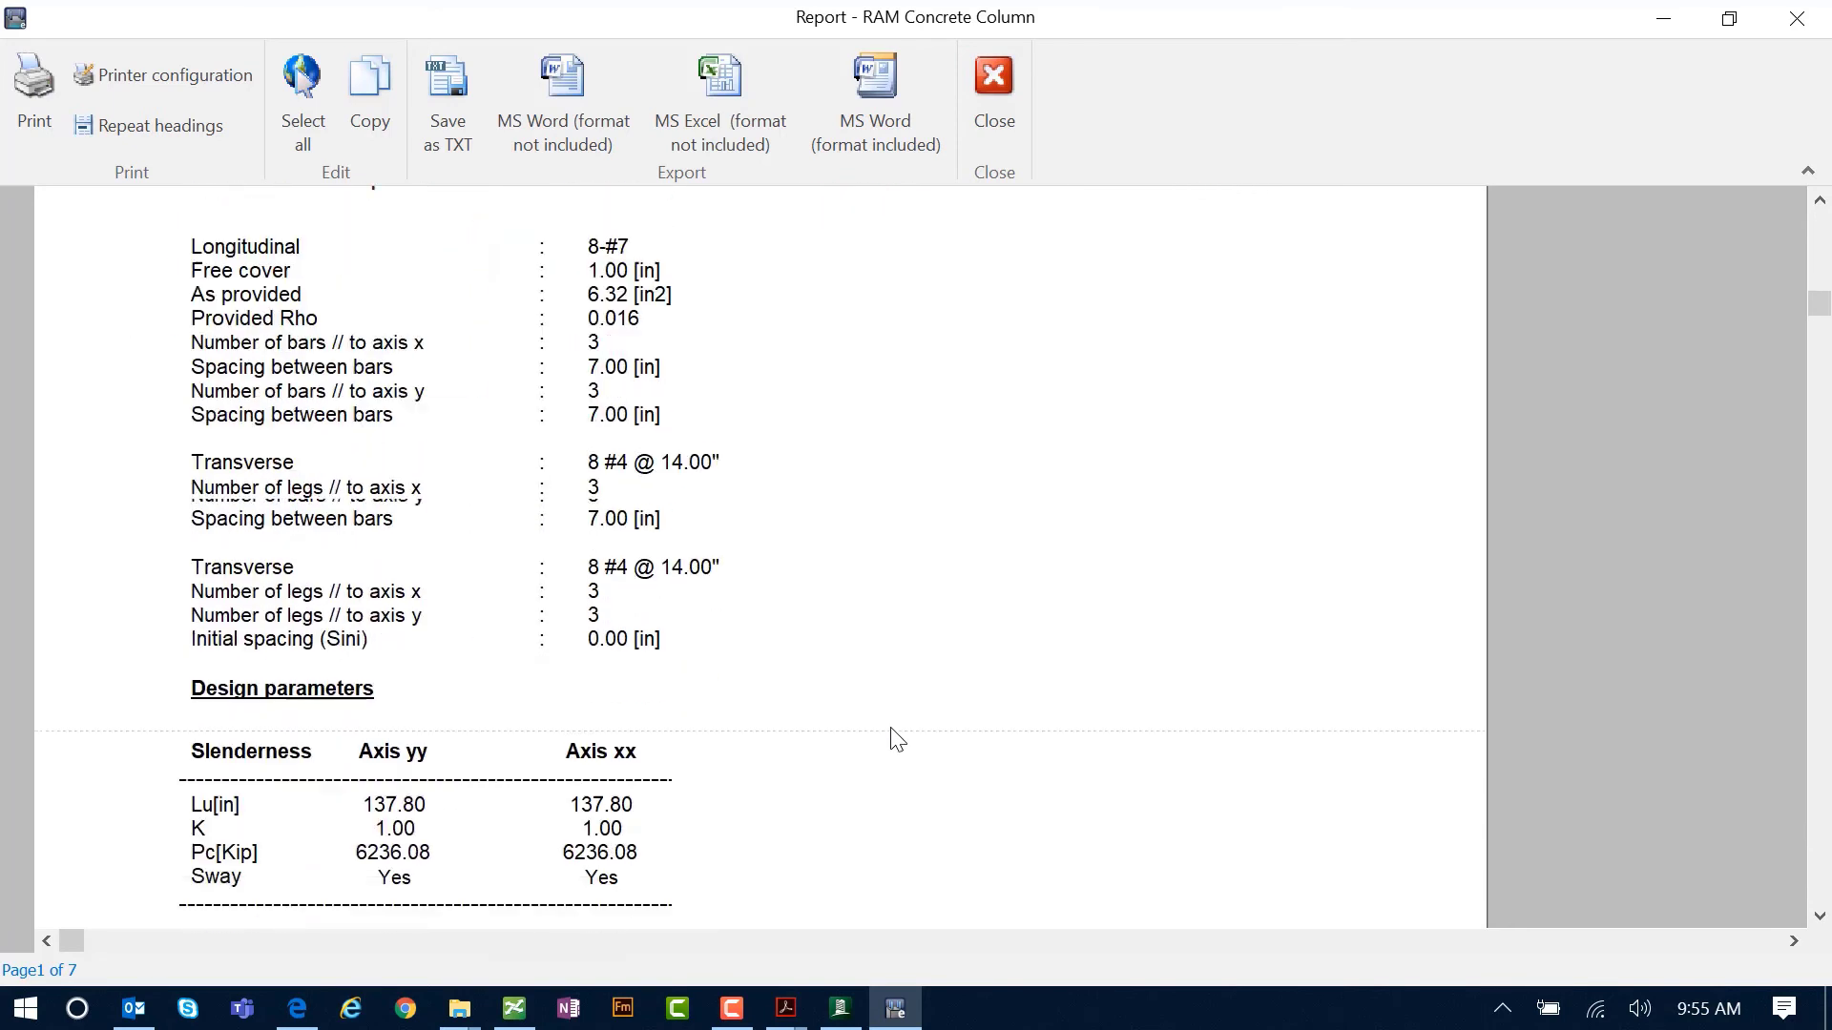
scroll(897, 740, "down", 12)
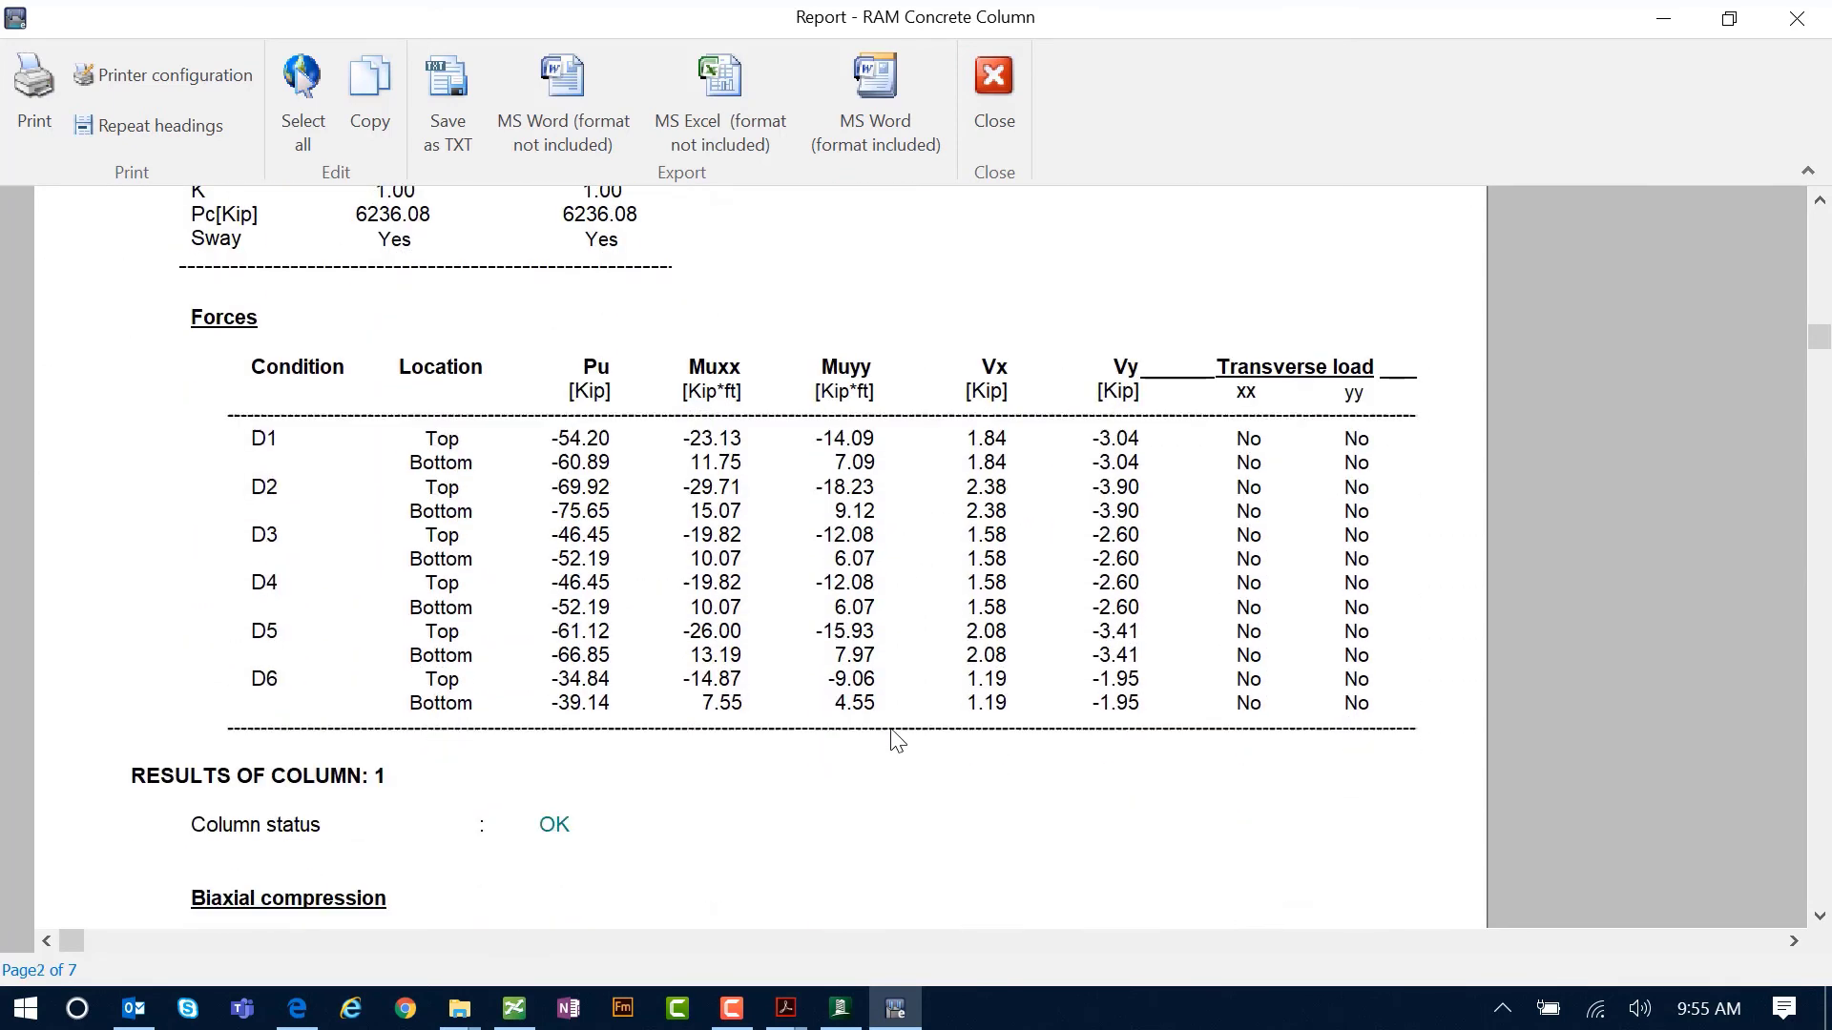
scroll(897, 740, "down", 7)
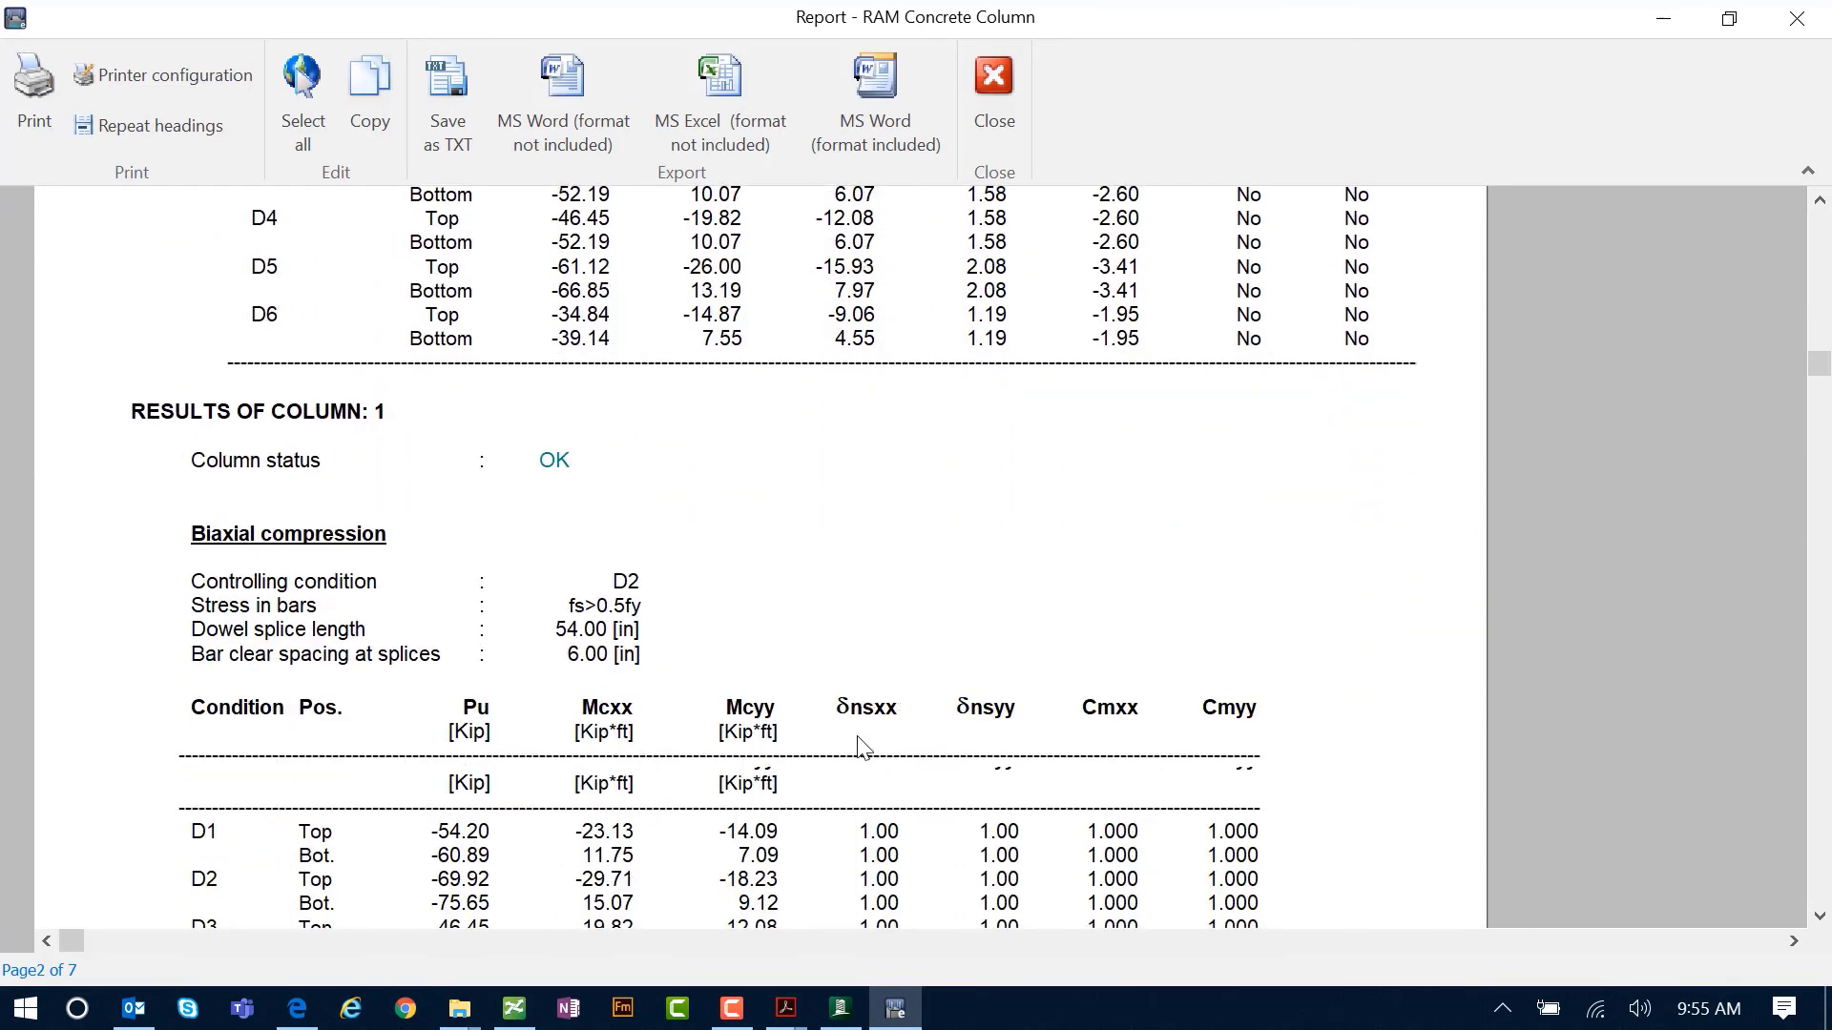
scroll(861, 747, "down", 1)
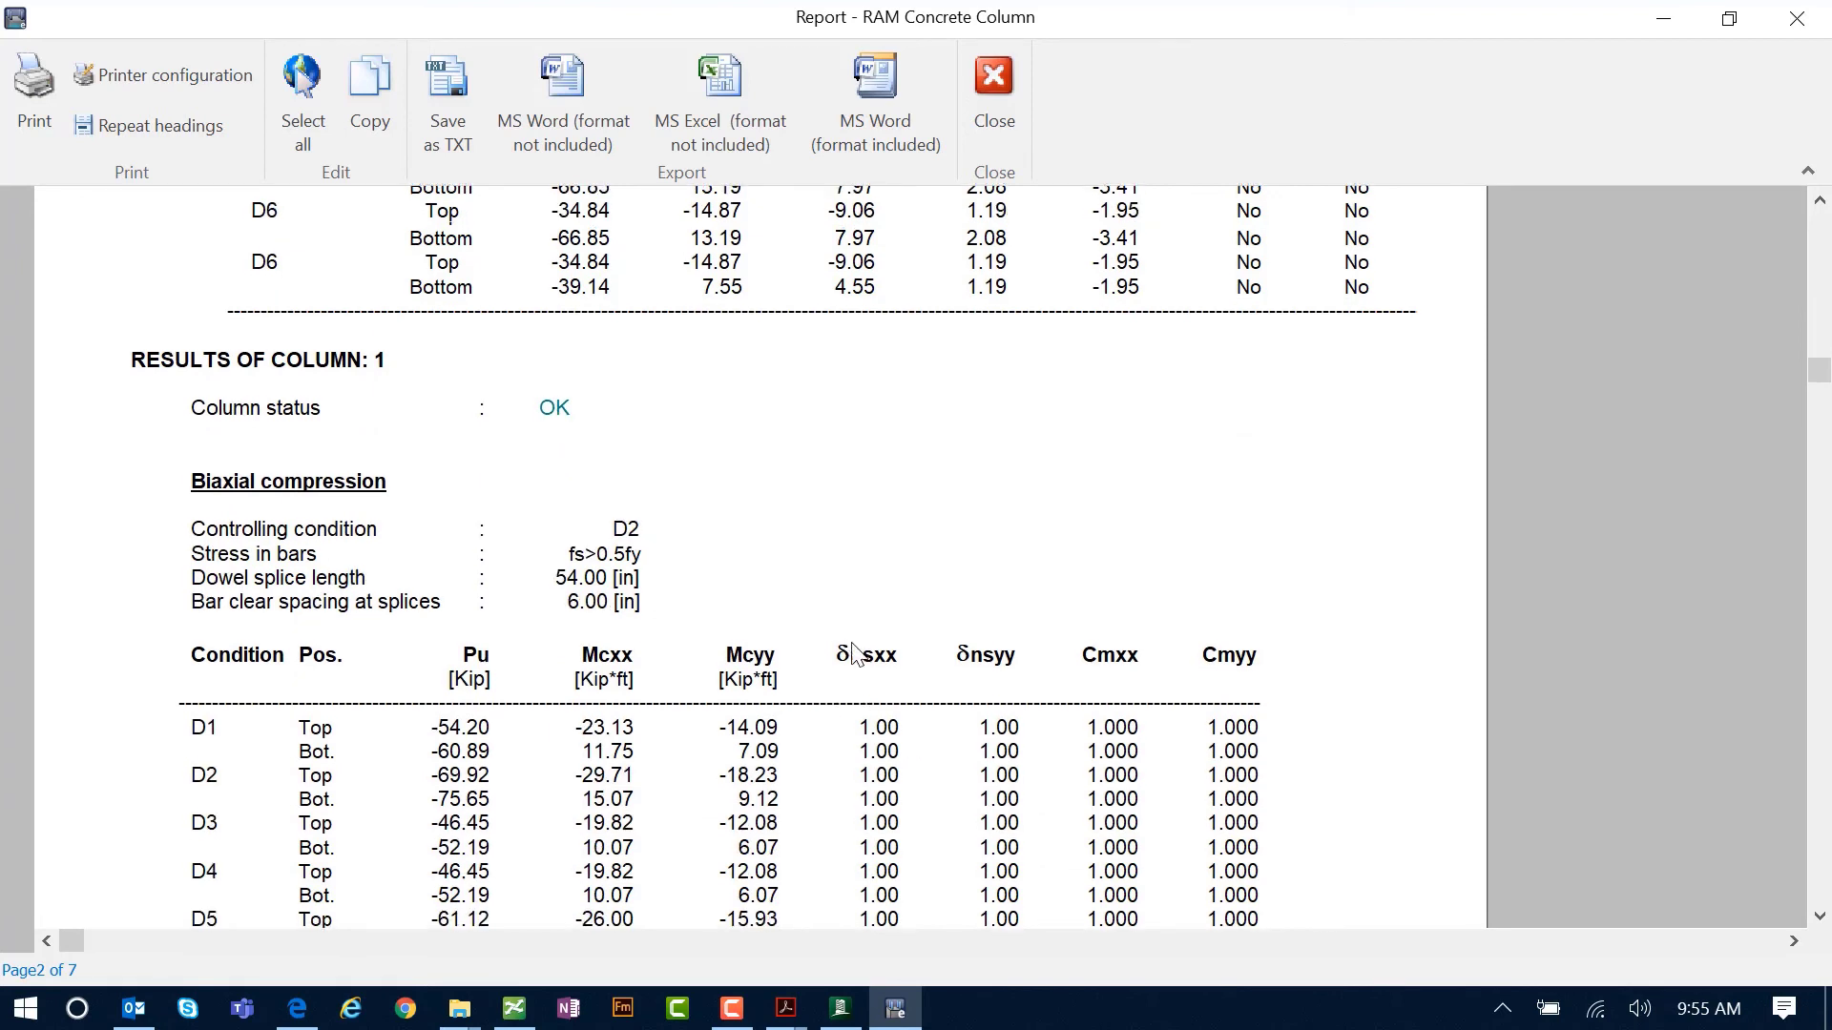
scroll(854, 655, "down", 10)
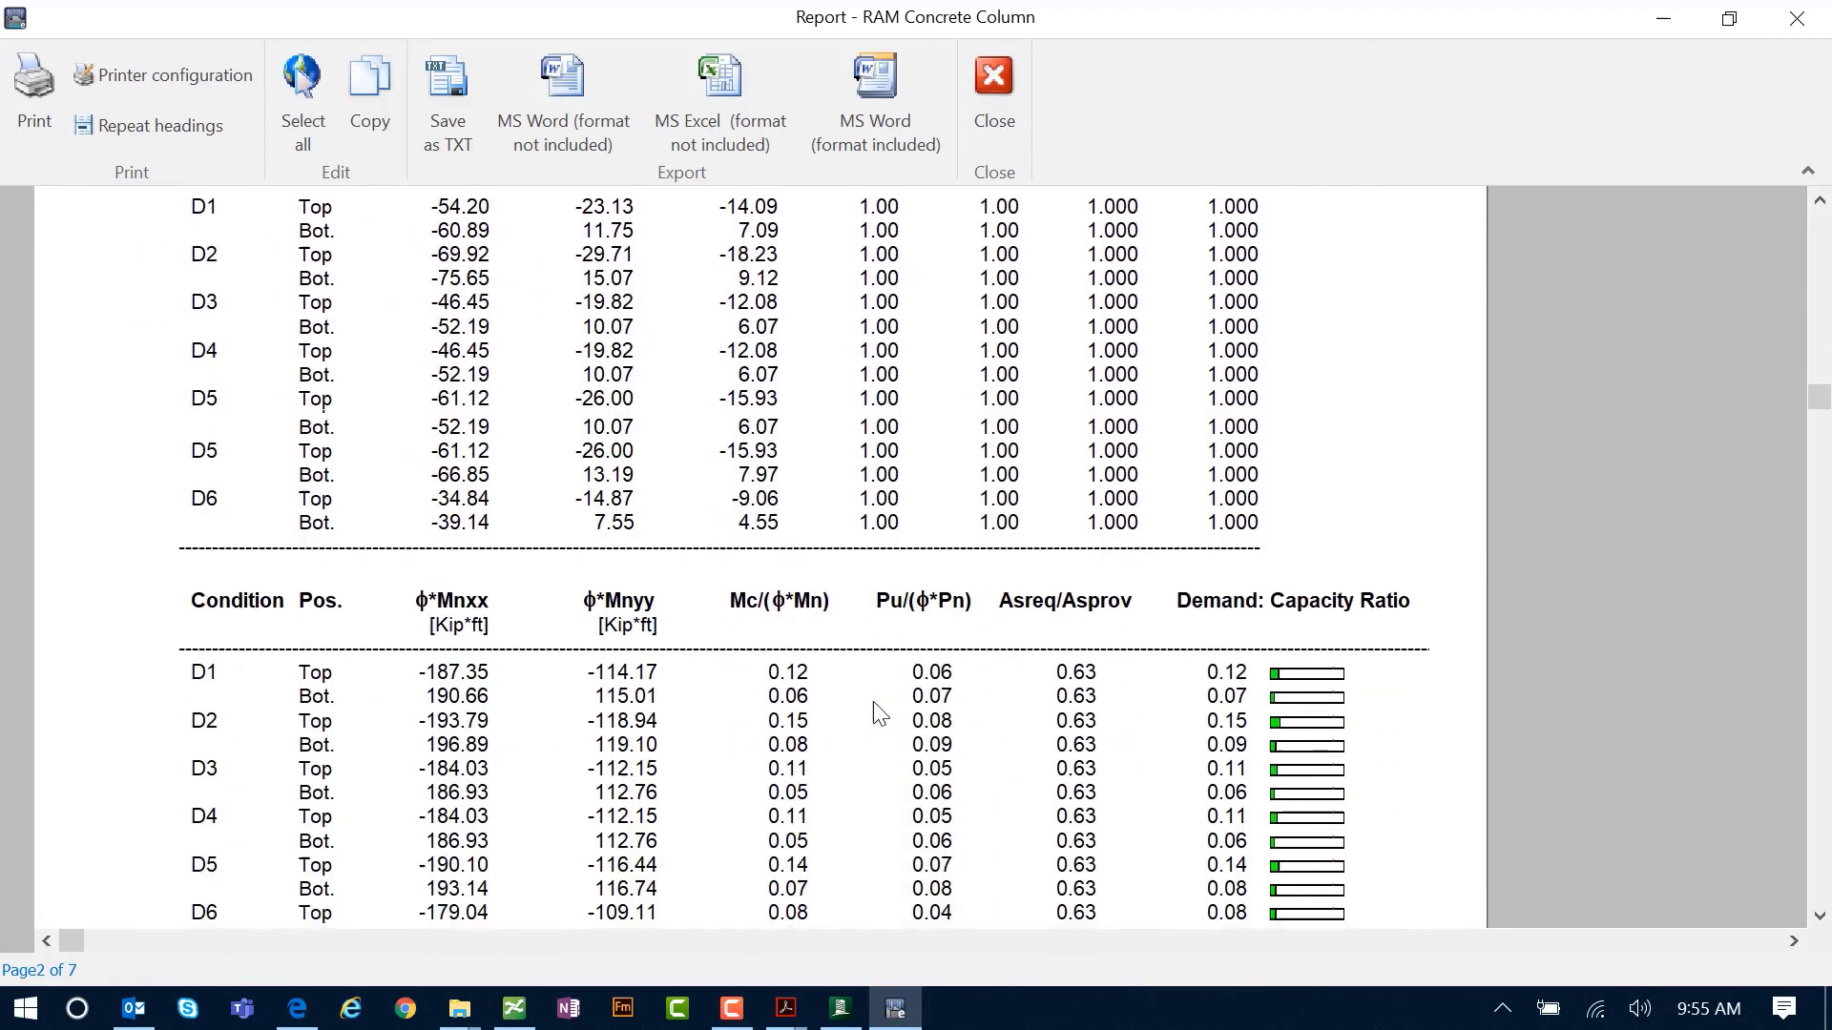
scroll(874, 703, "down", 4)
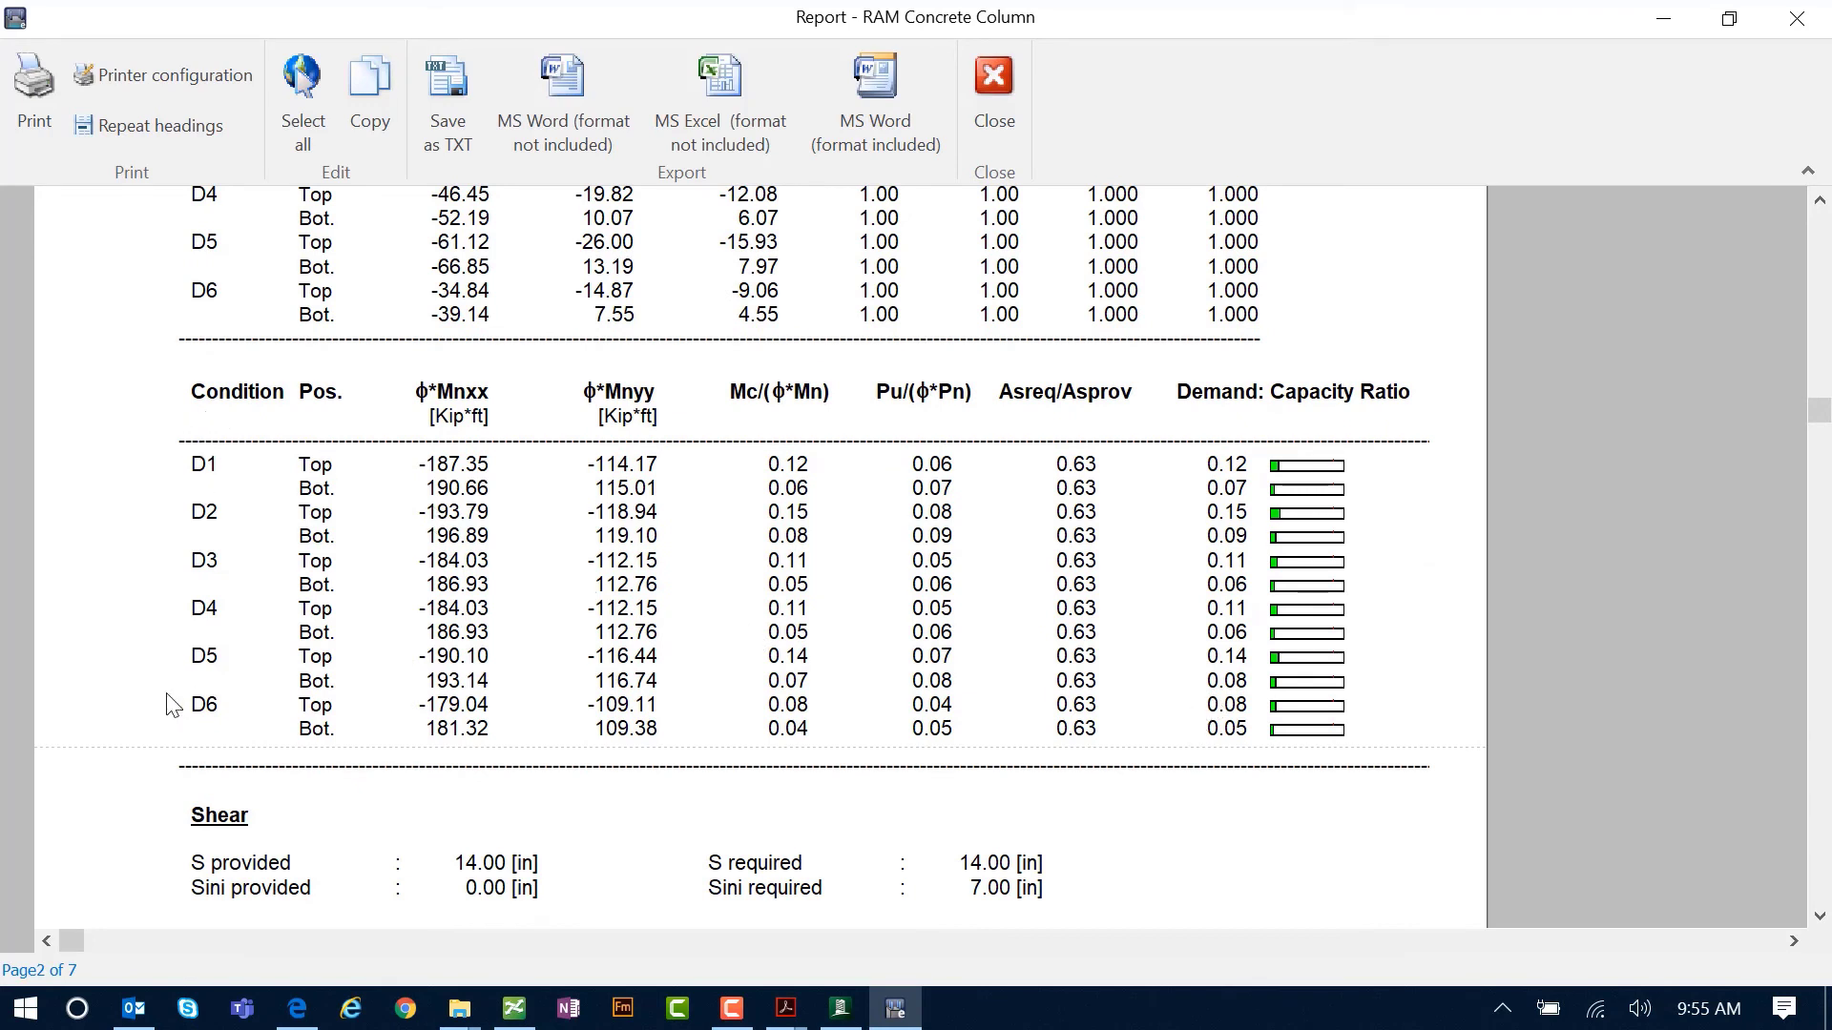
scroll(717, 639, "down", 4)
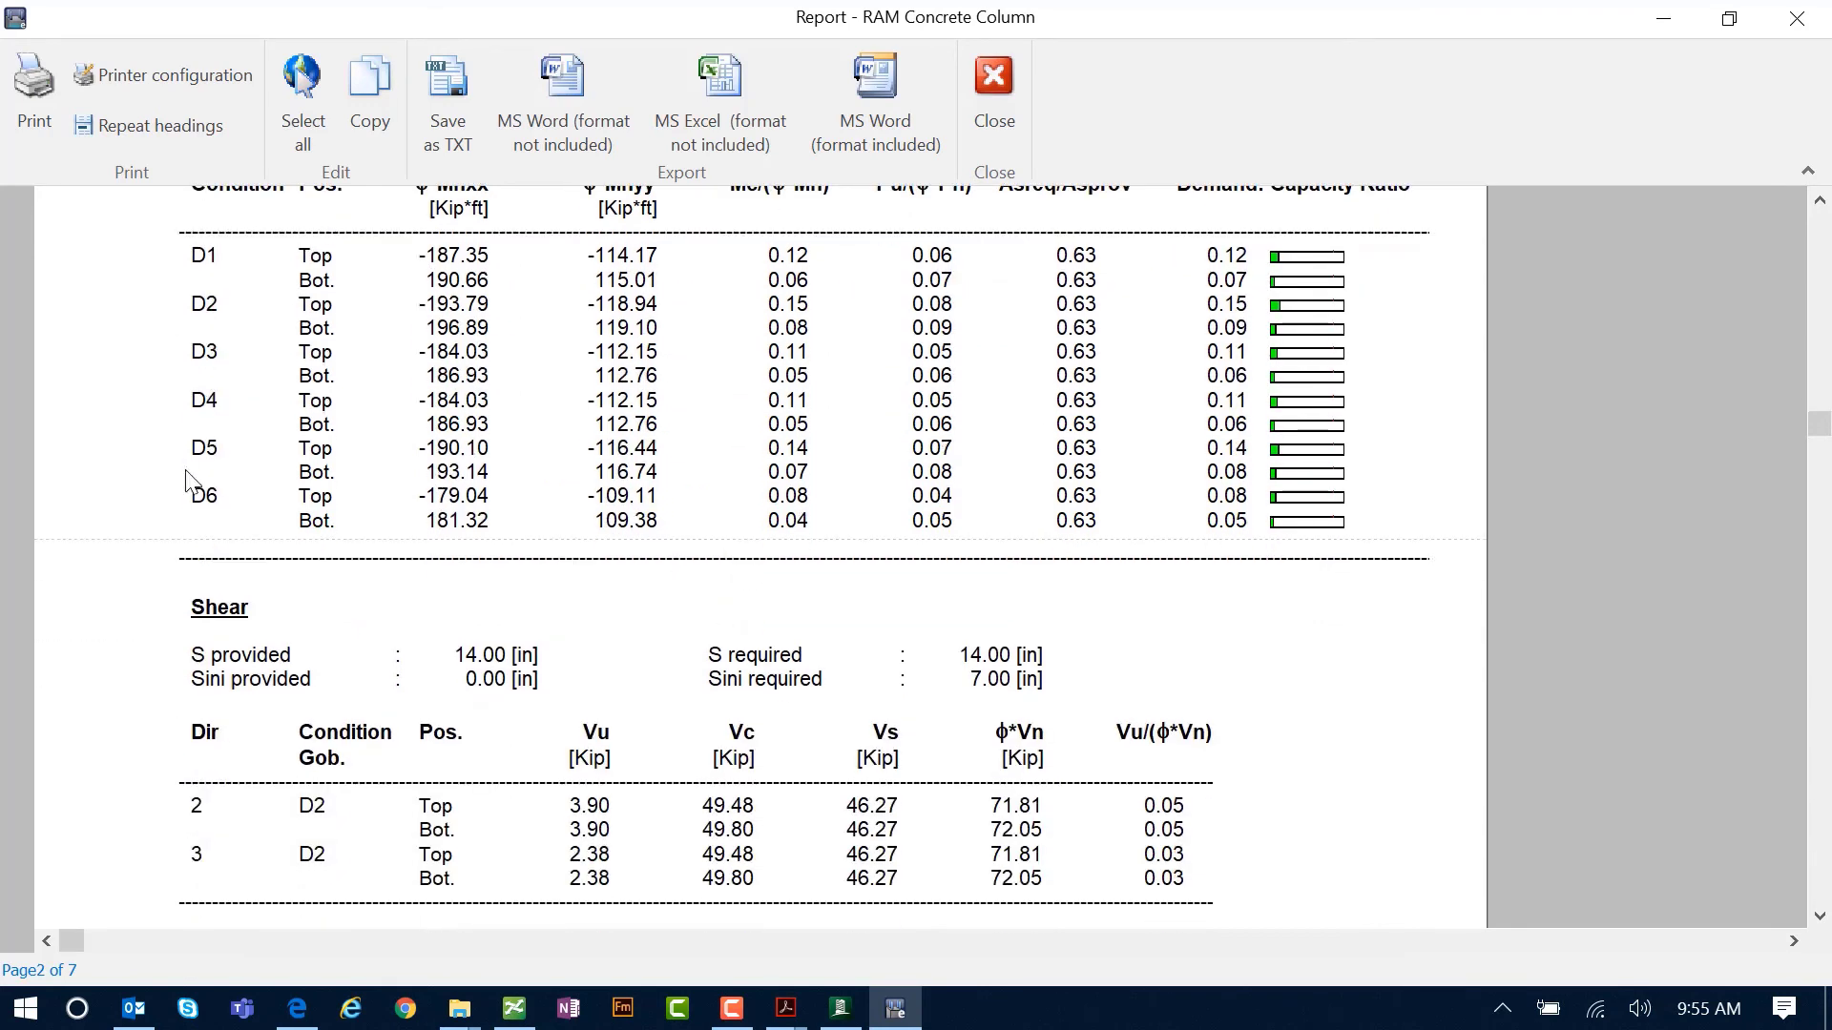
scroll(1221, 701, "down", 1)
scroll(1222, 701, "down", 6)
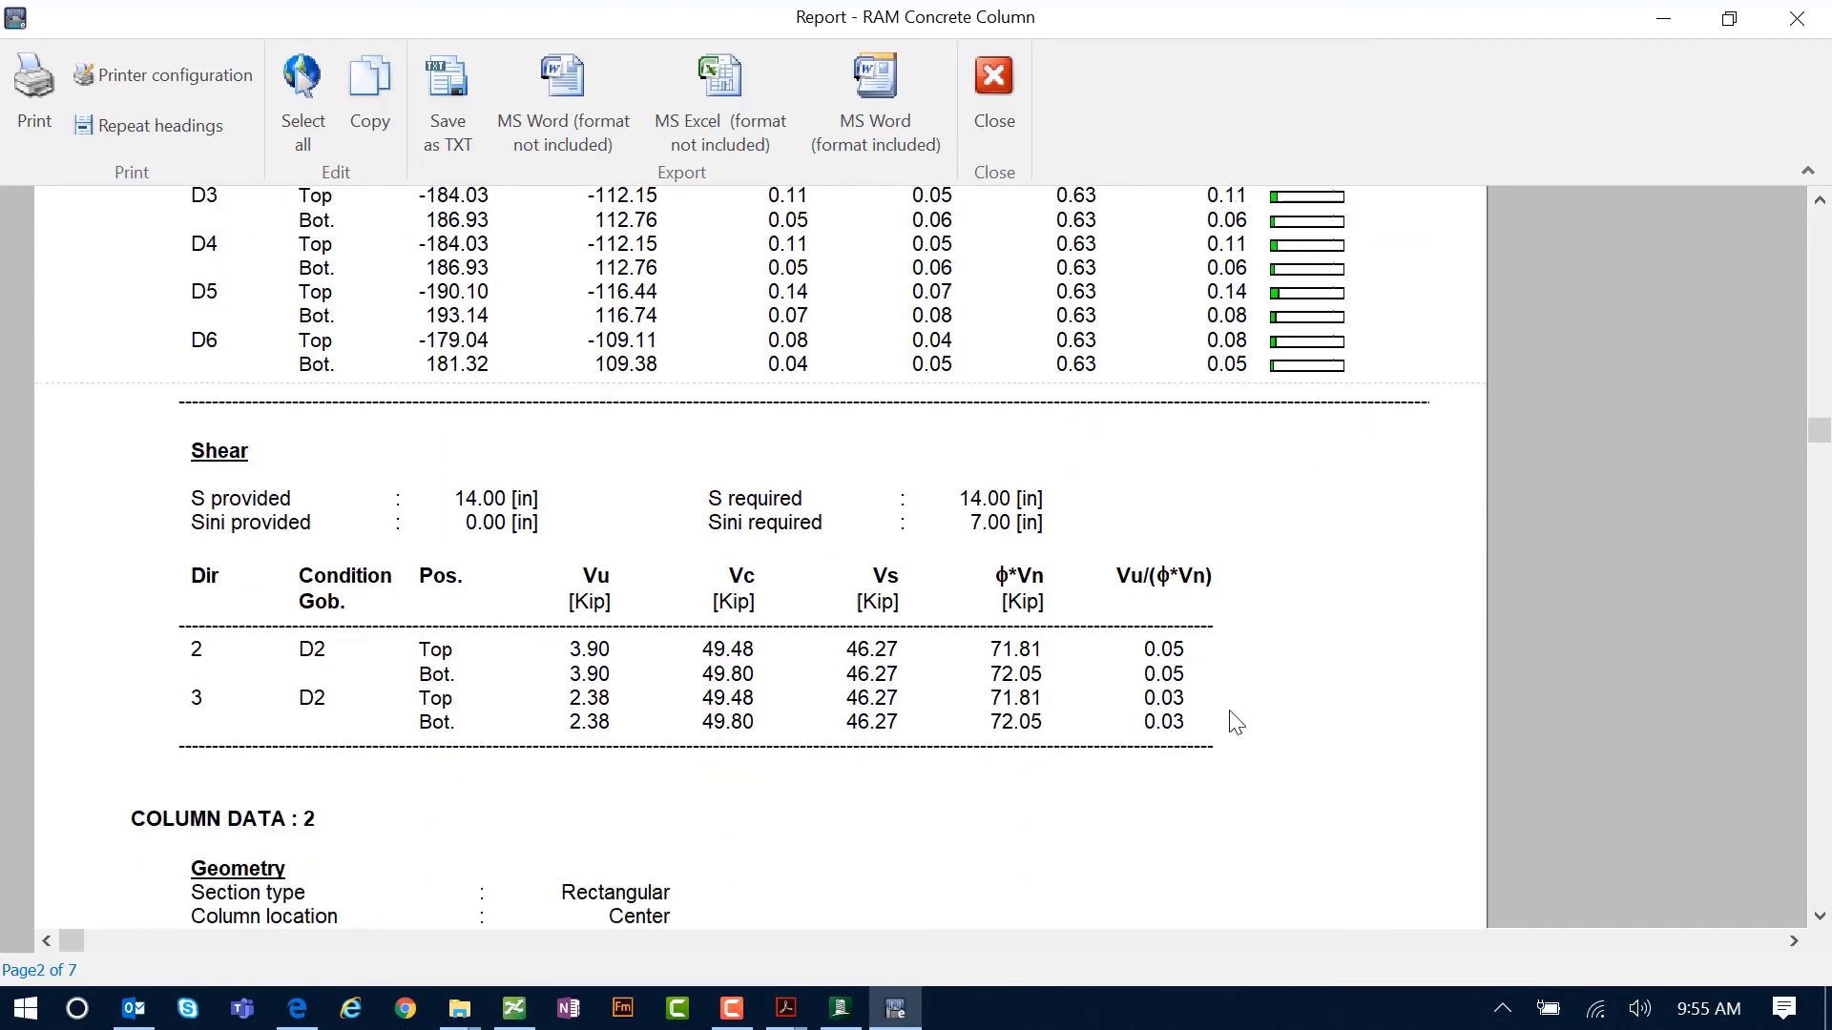
left_click(1010, 128)
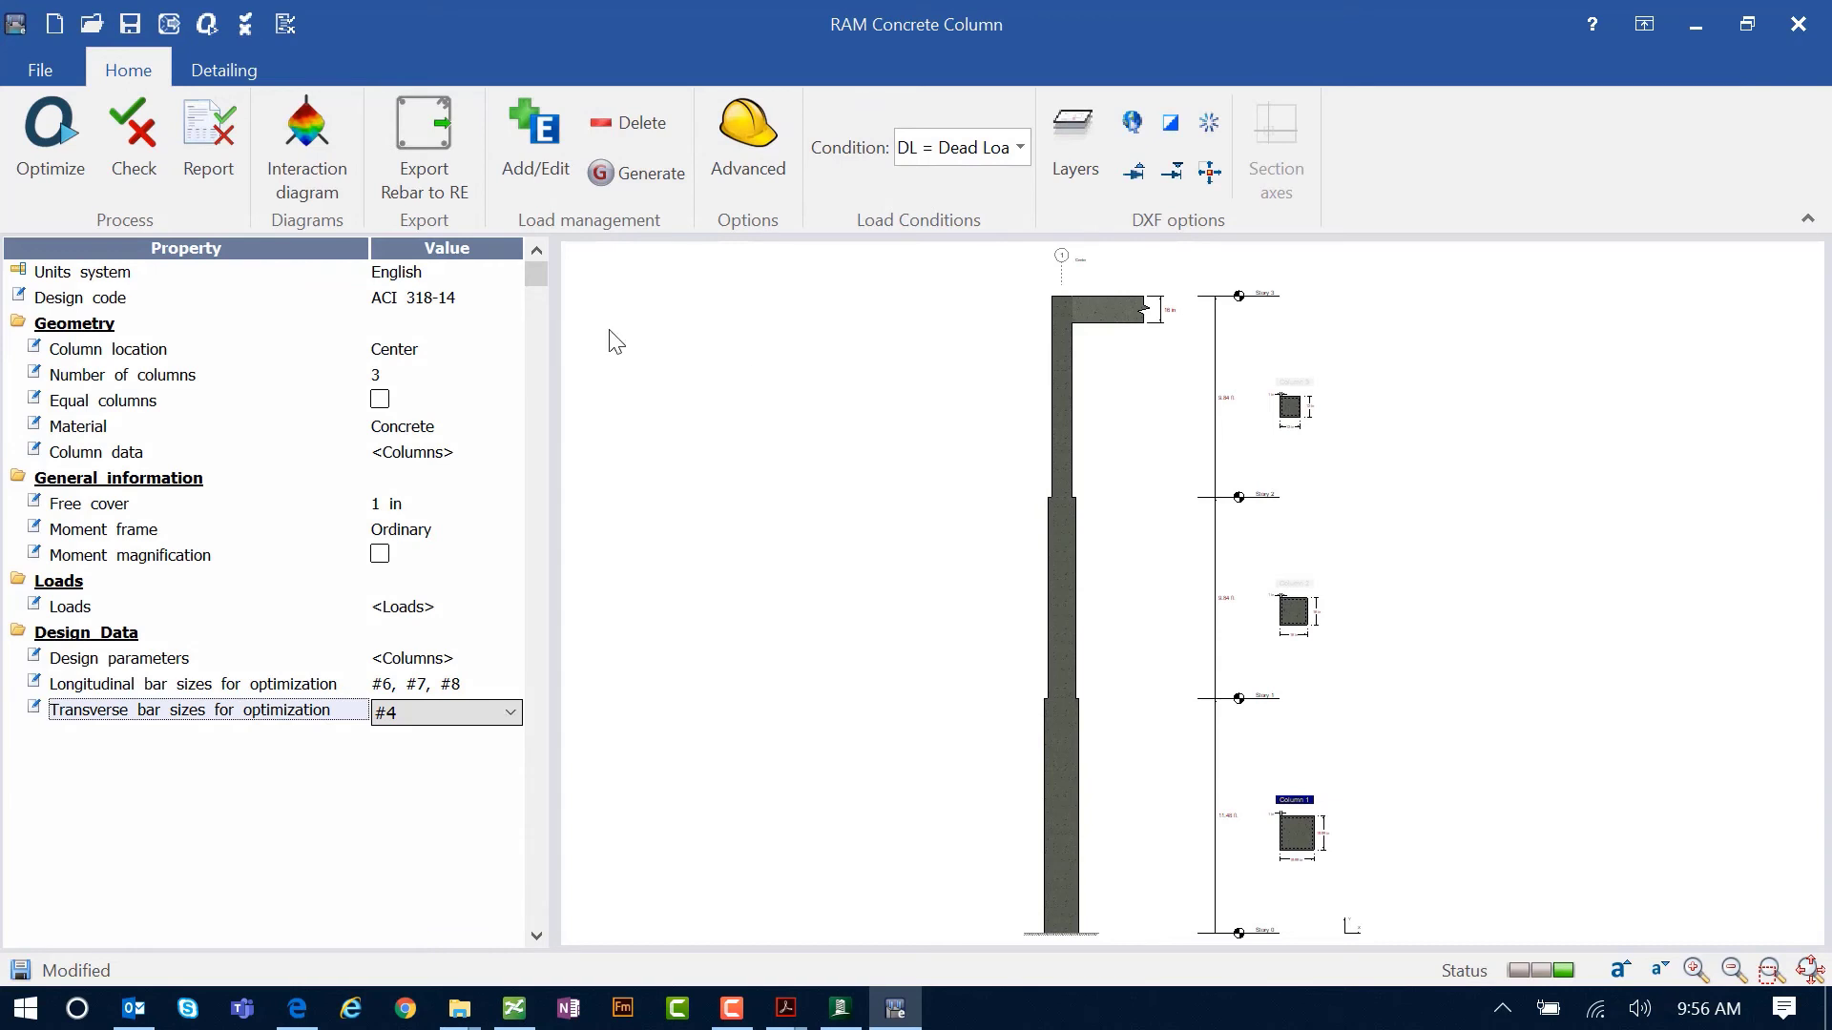
left_click(327, 188)
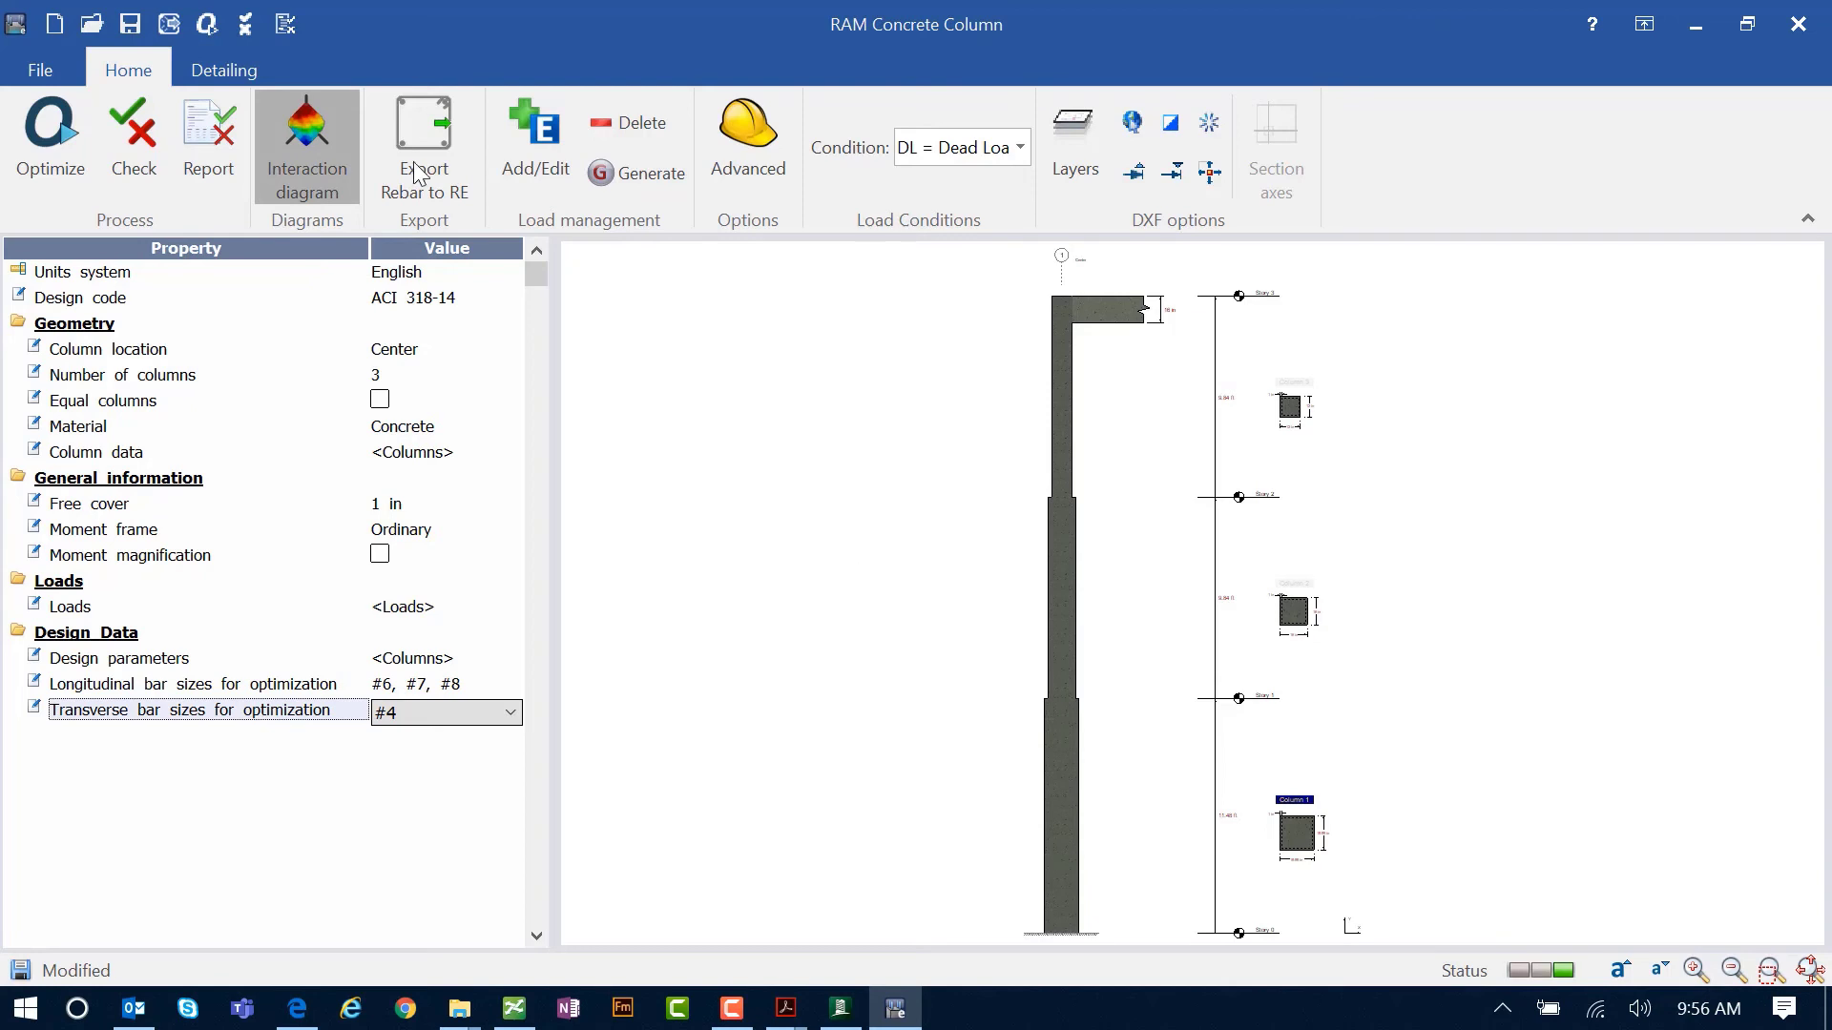
left_click_drag(916, 217, 758, 29)
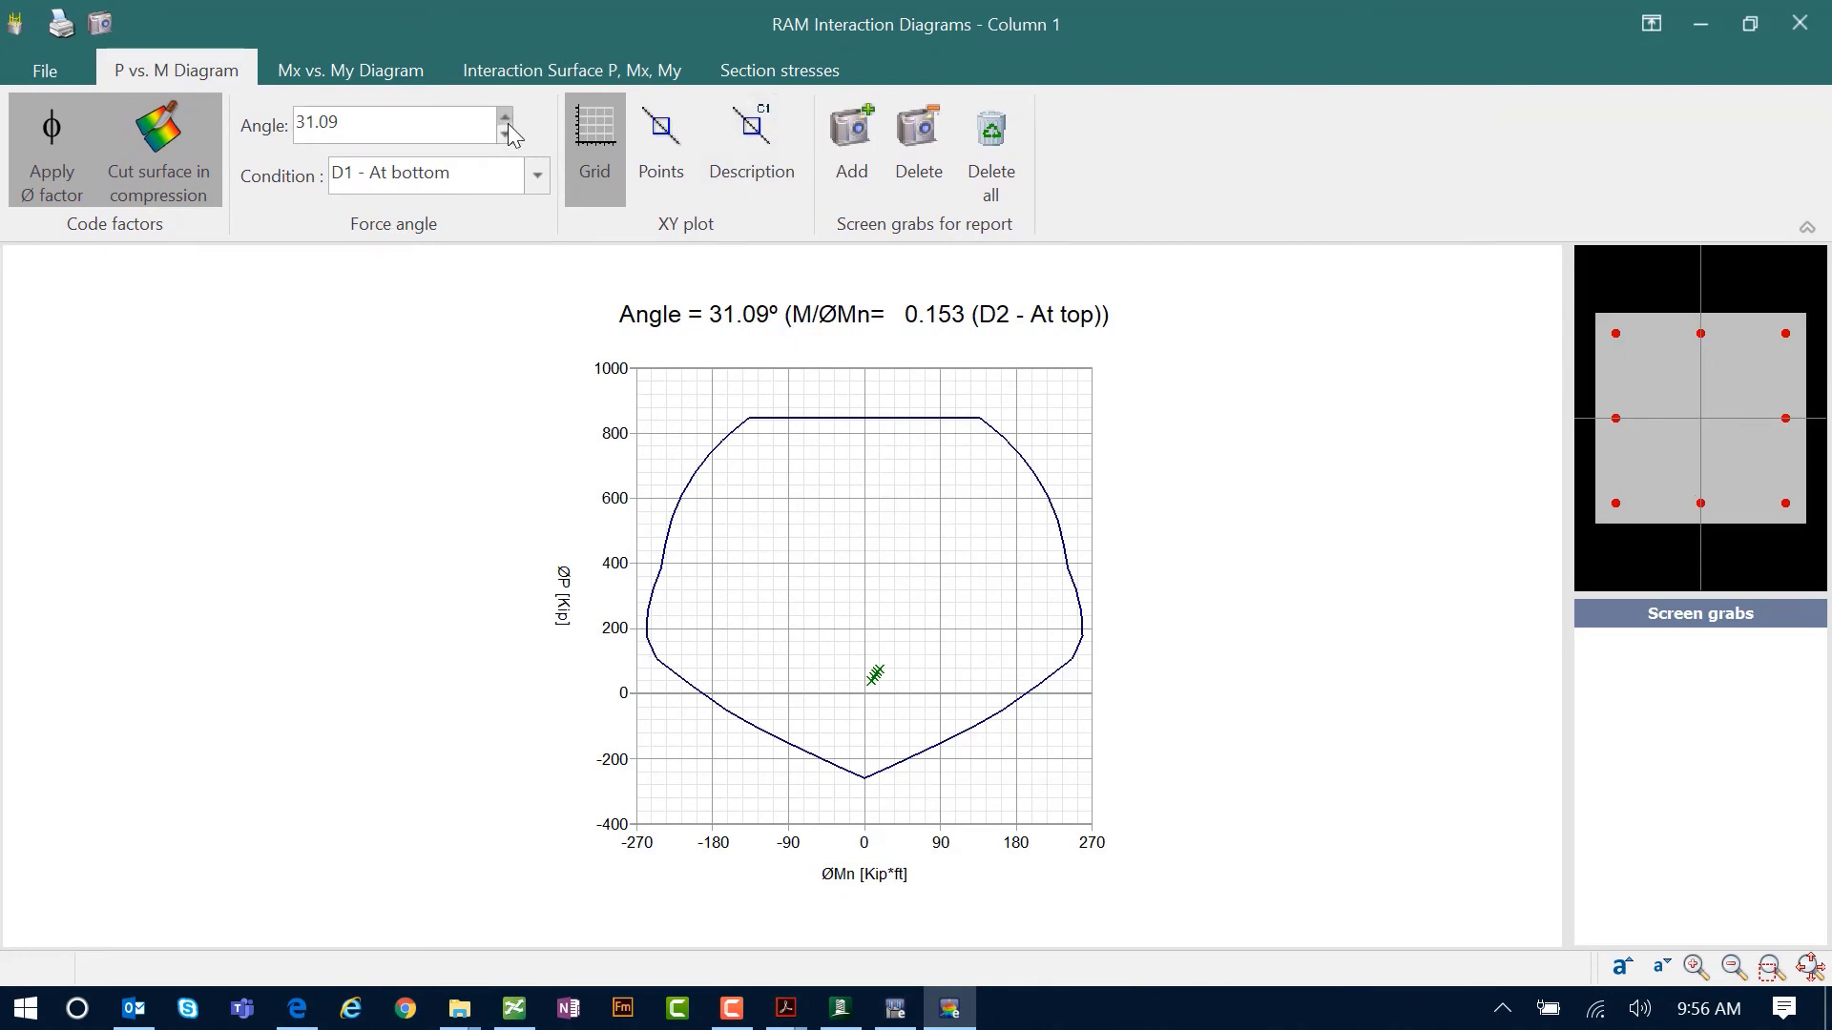
left_click(534, 188)
left_click(483, 249)
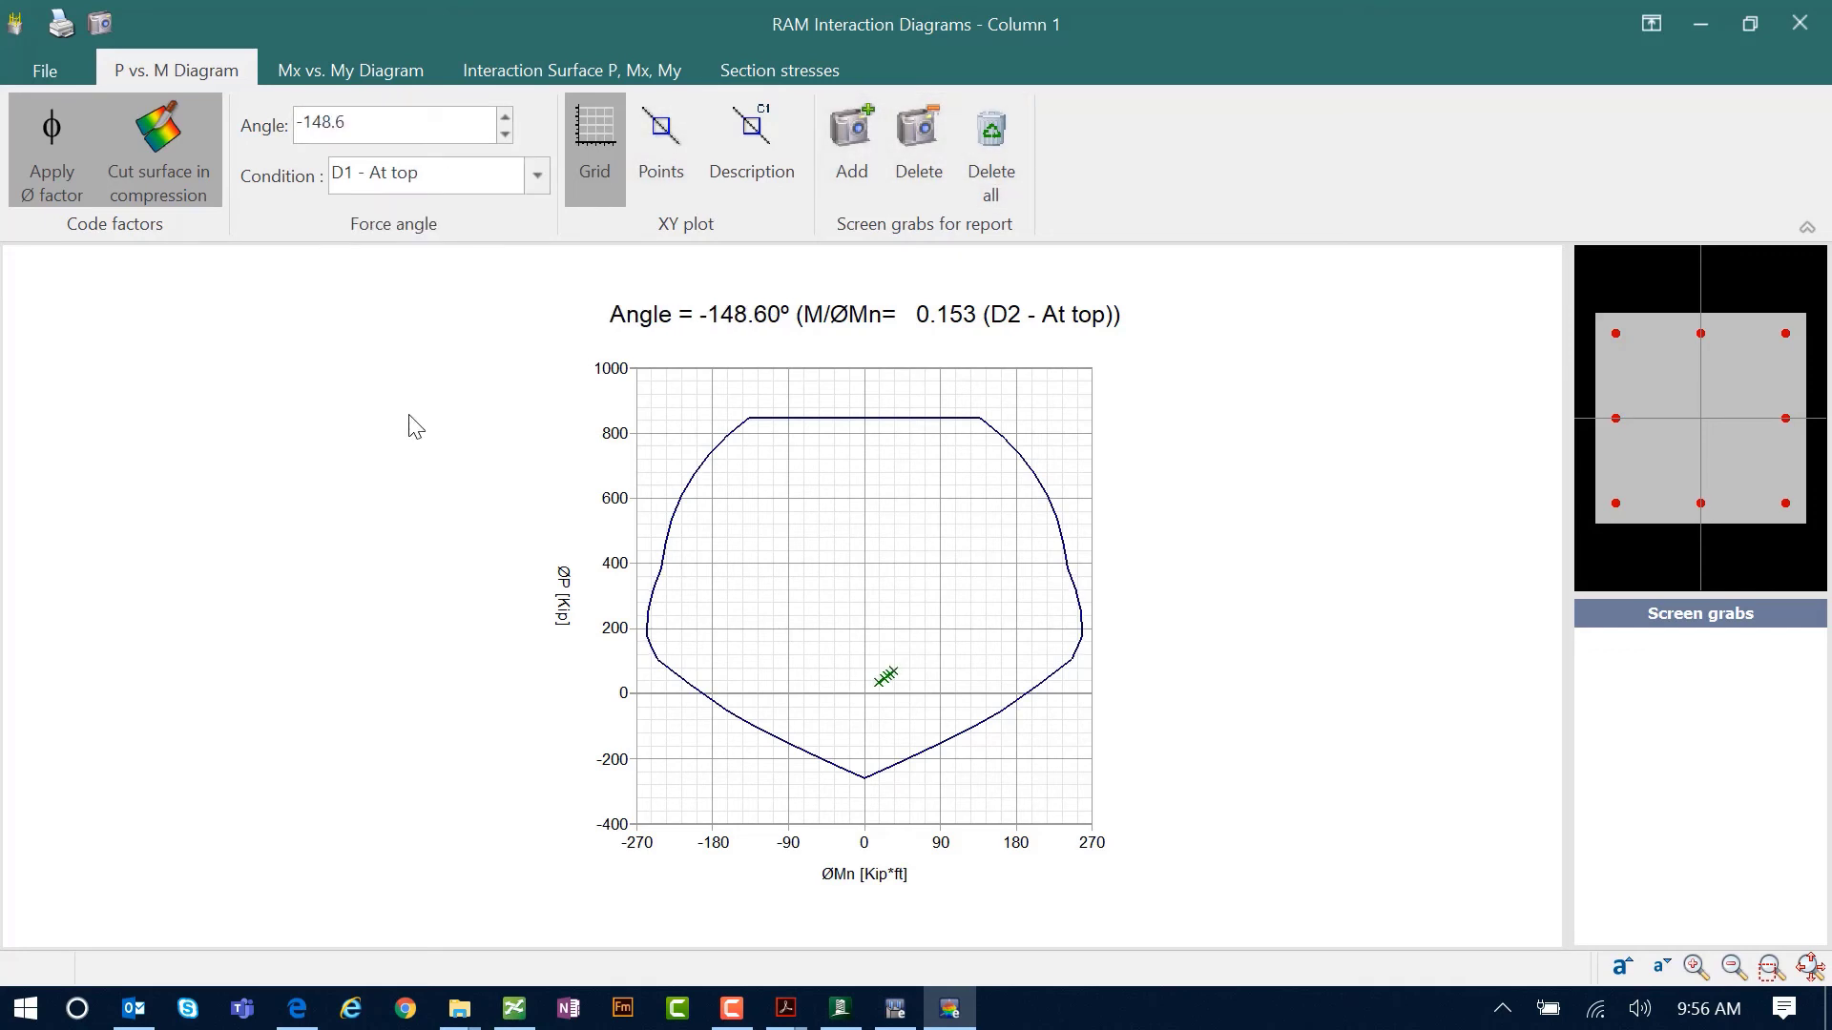
left_click(1800, 23)
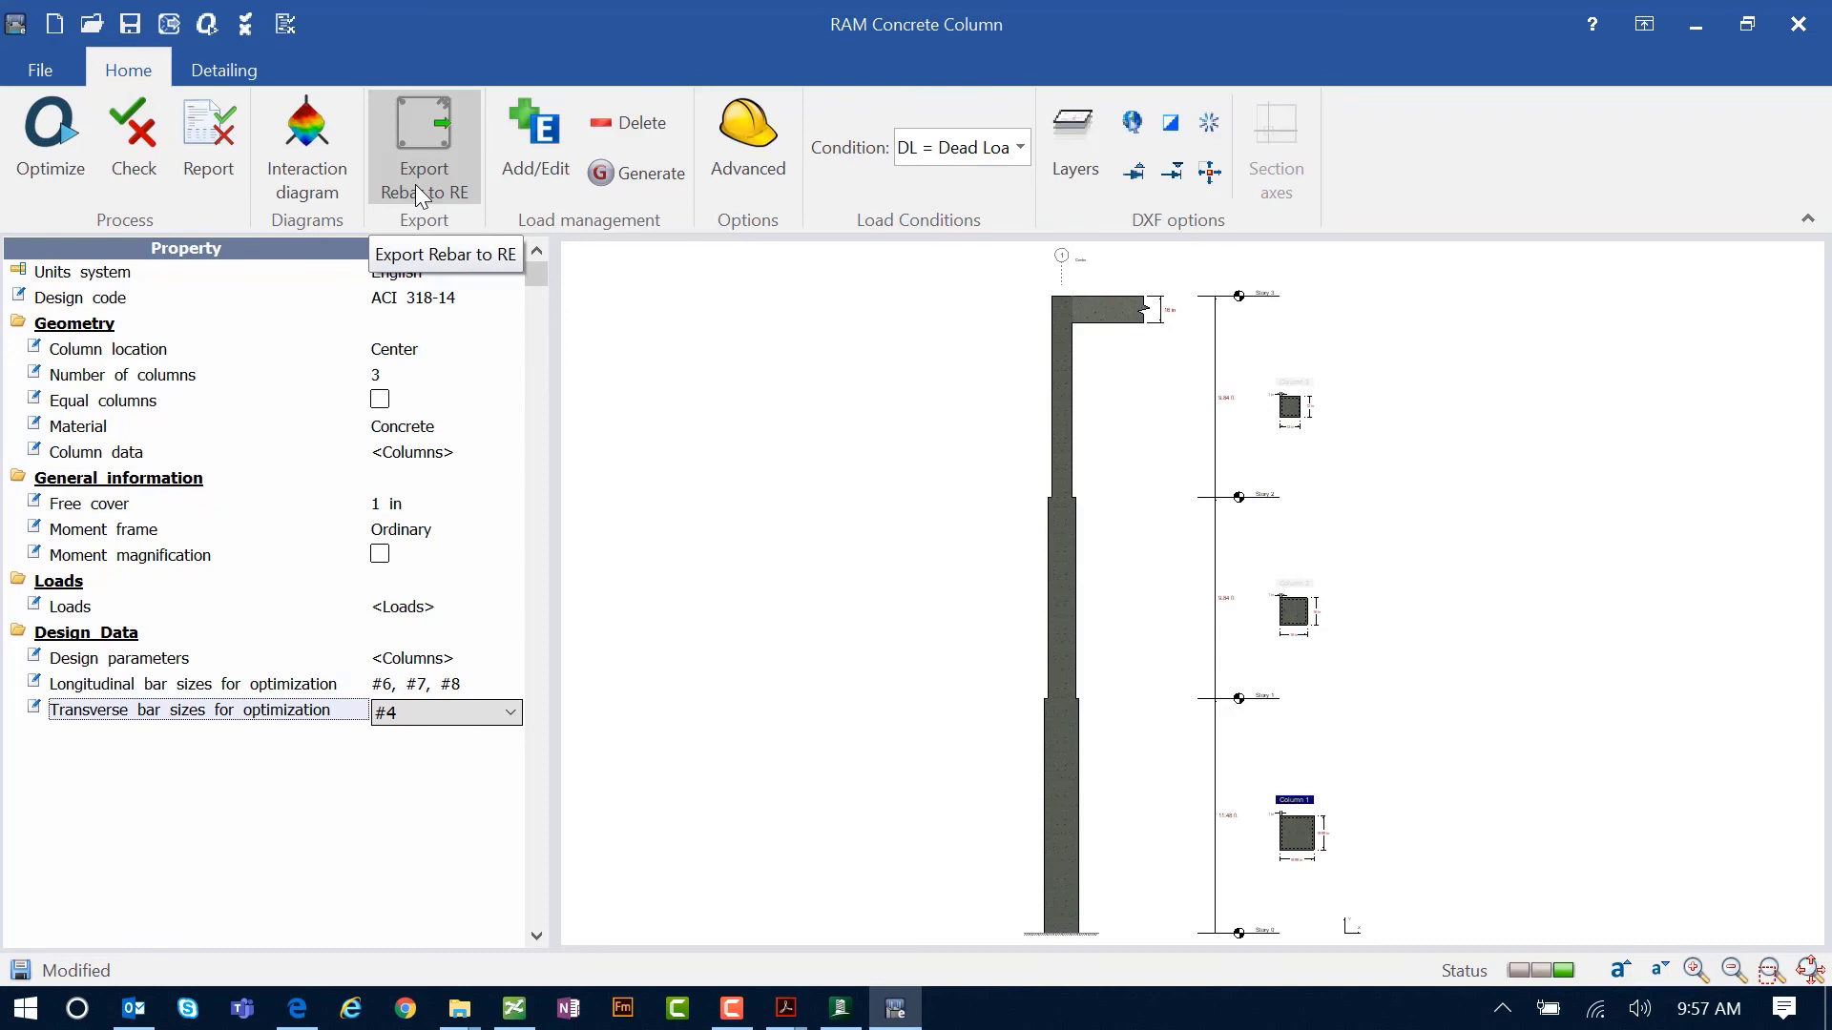
Export the designed rebar to RAM Elements and cancel the Save dialog.
left_click(415, 185)
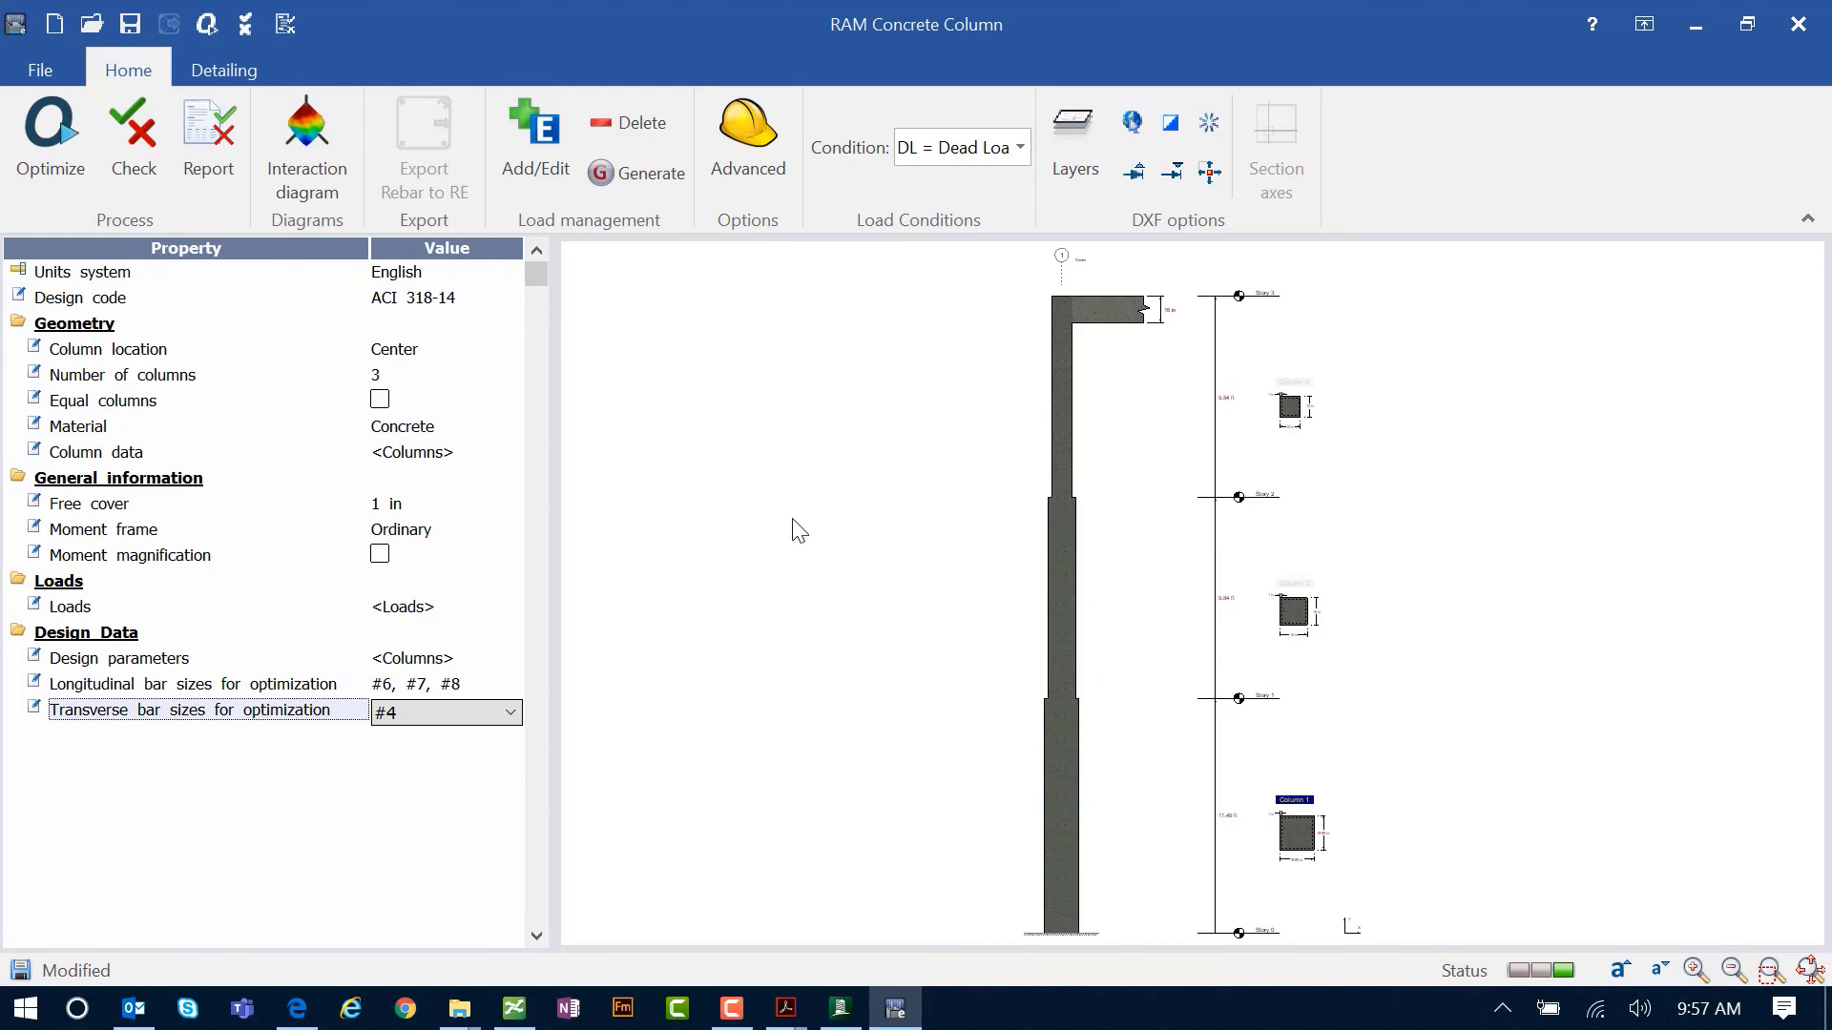
left_click(141, 33)
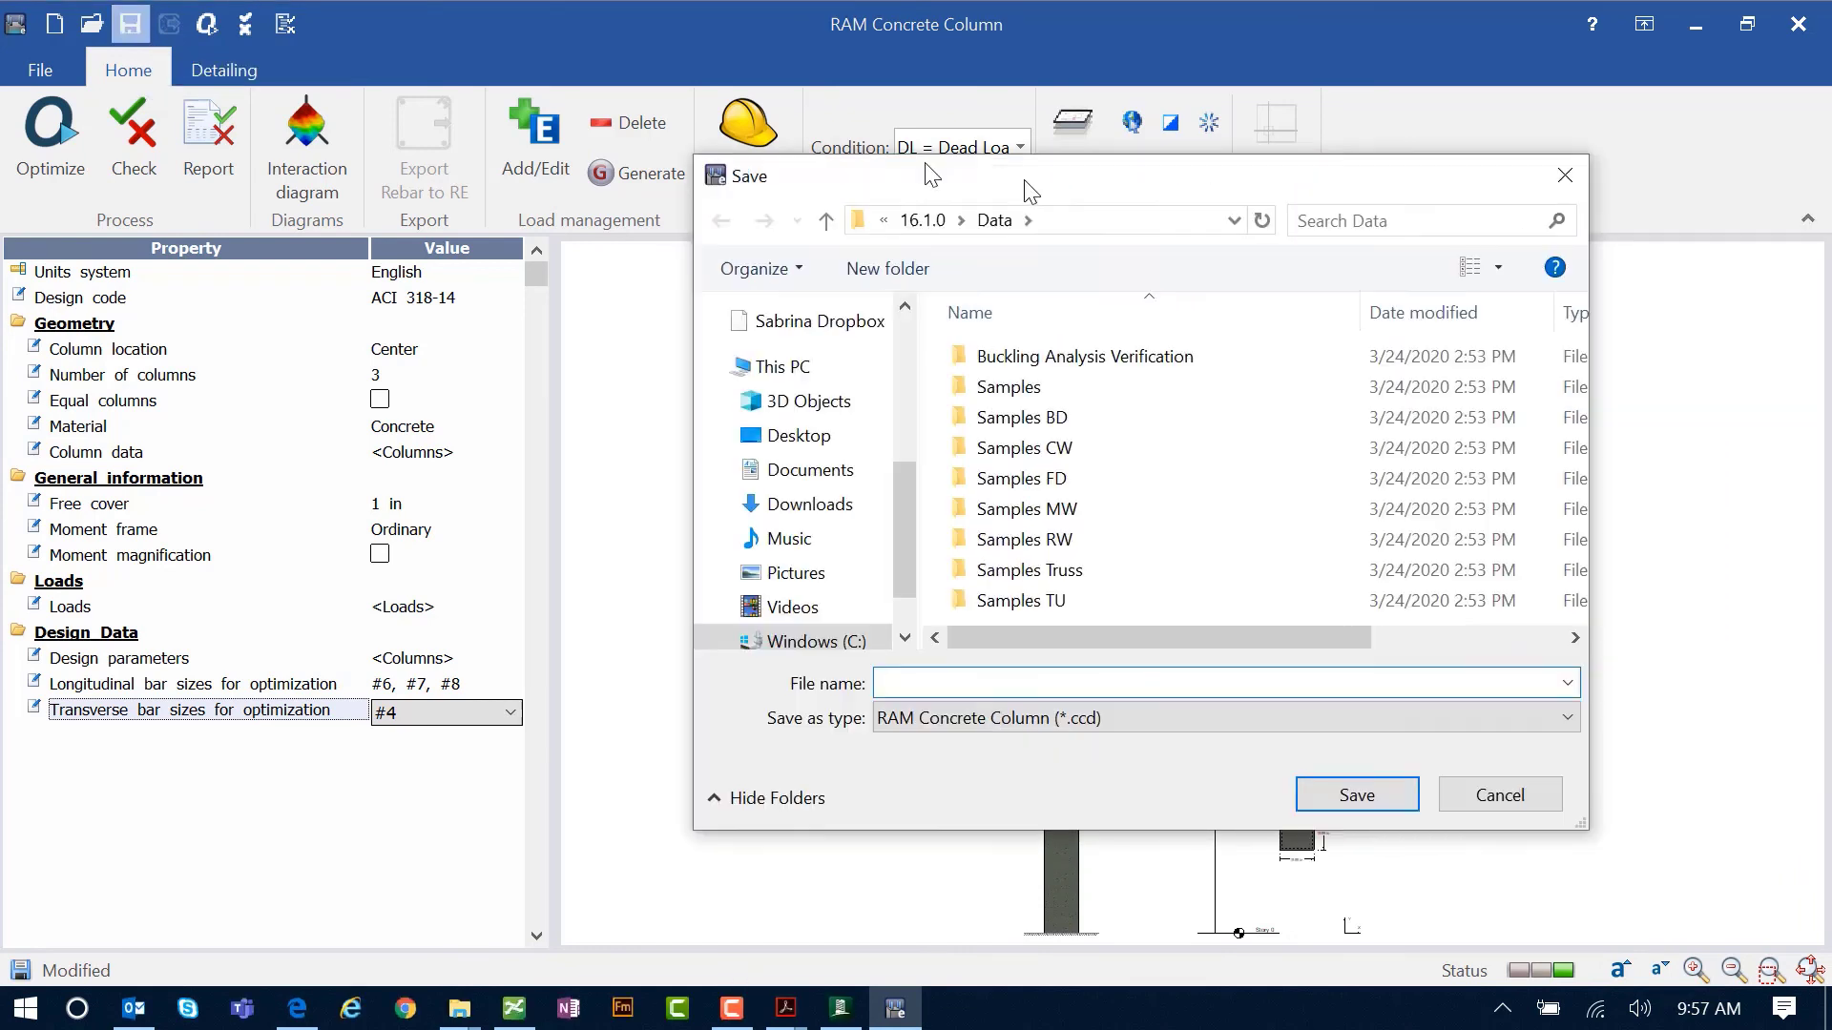
left_click(1194, 763)
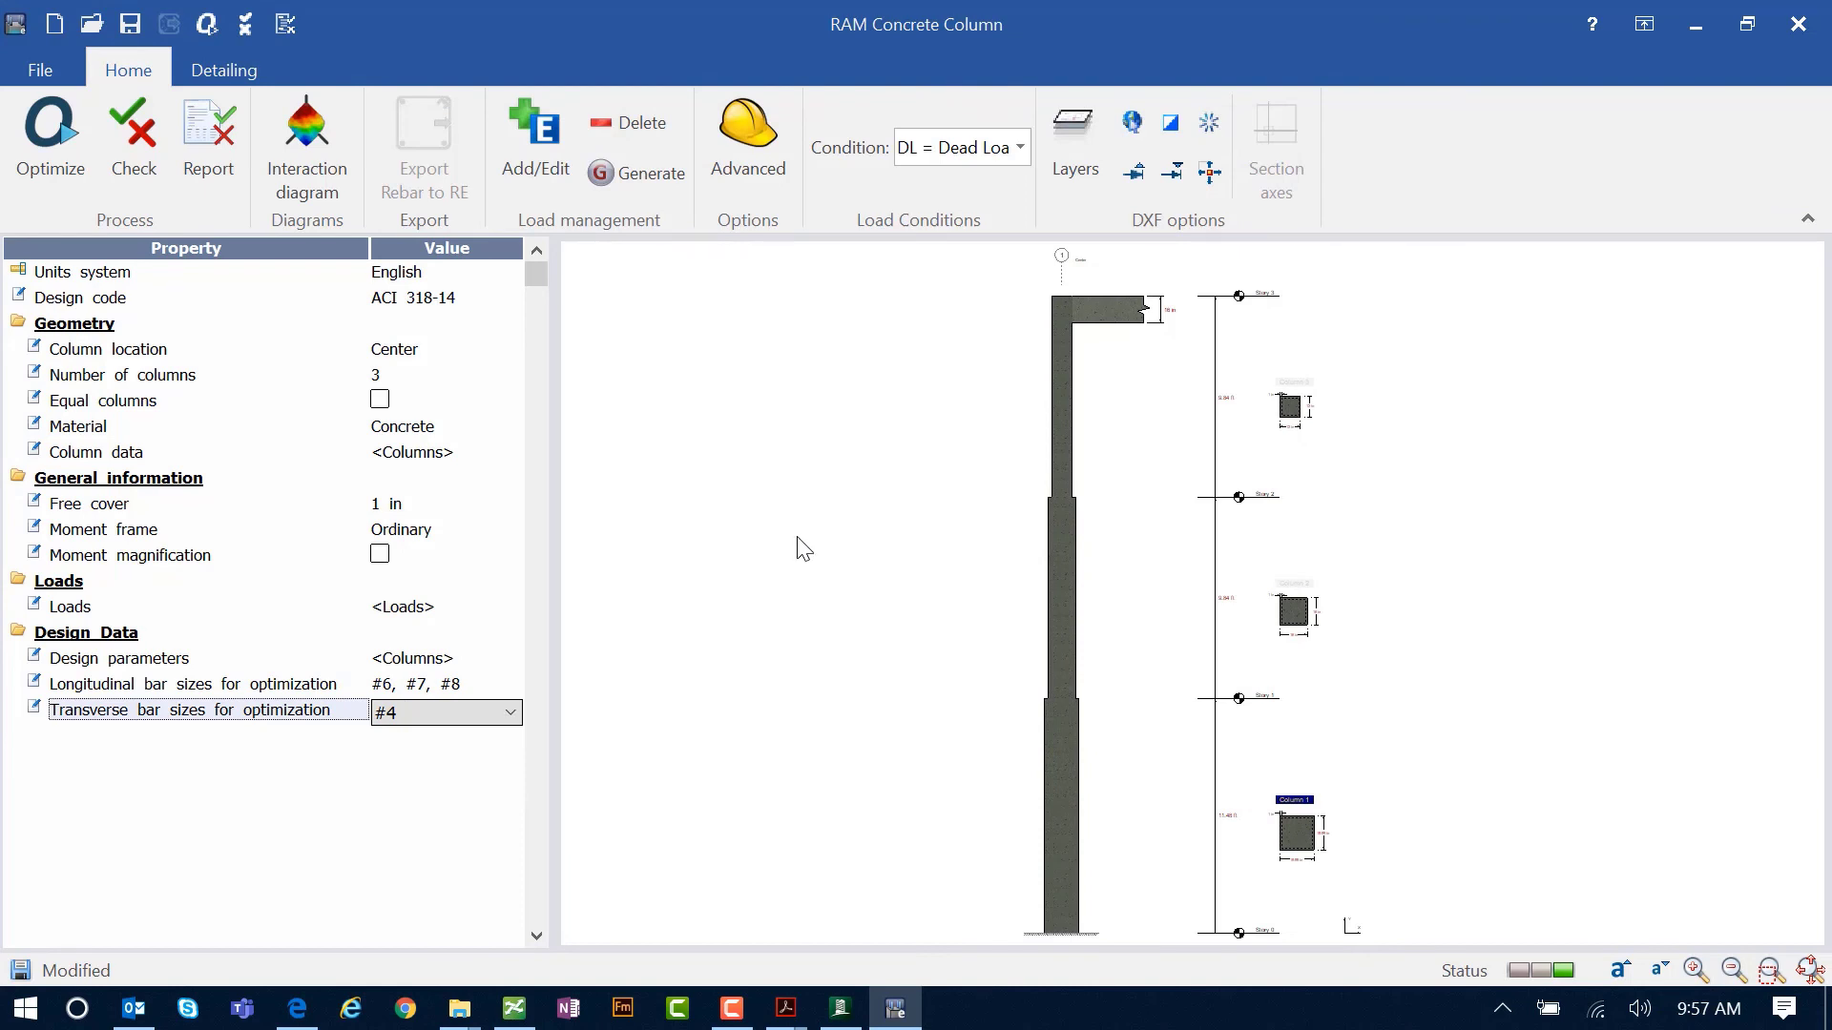
Exit RAM Concrete Column from the File menu, answering No to saving changes.
left_click(26, 74)
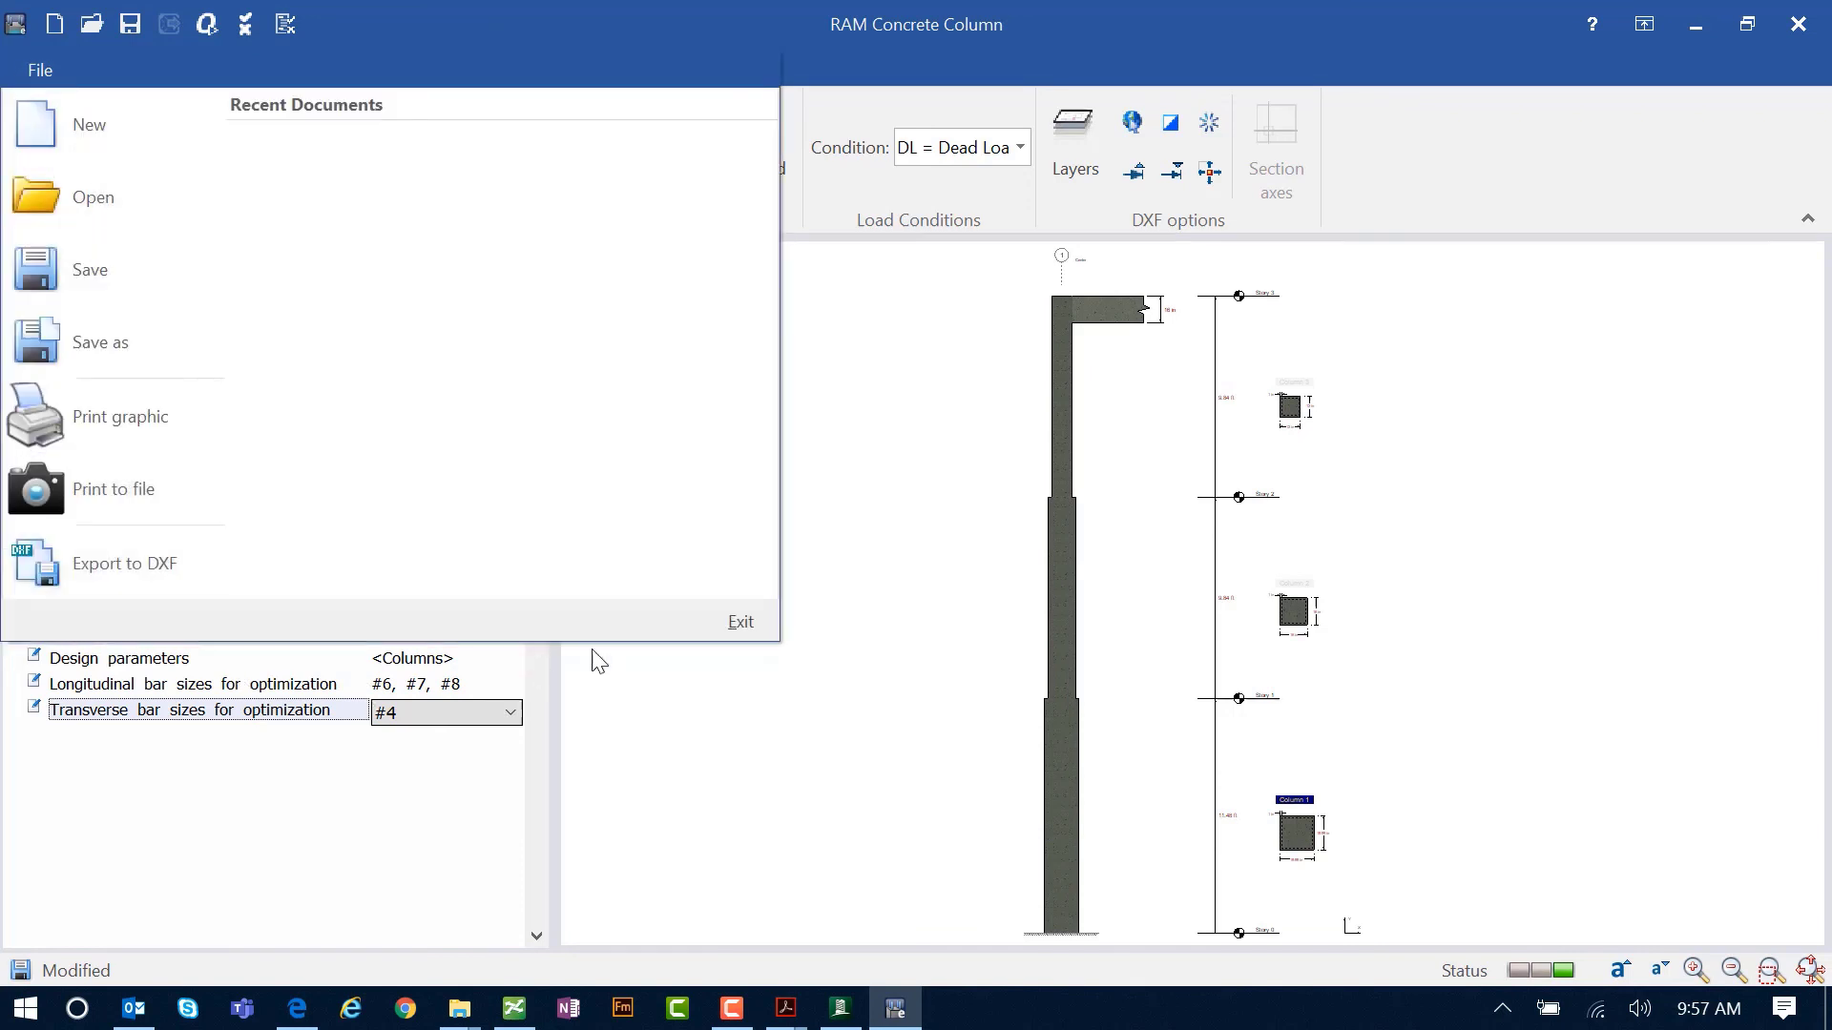
left_click(739, 623)
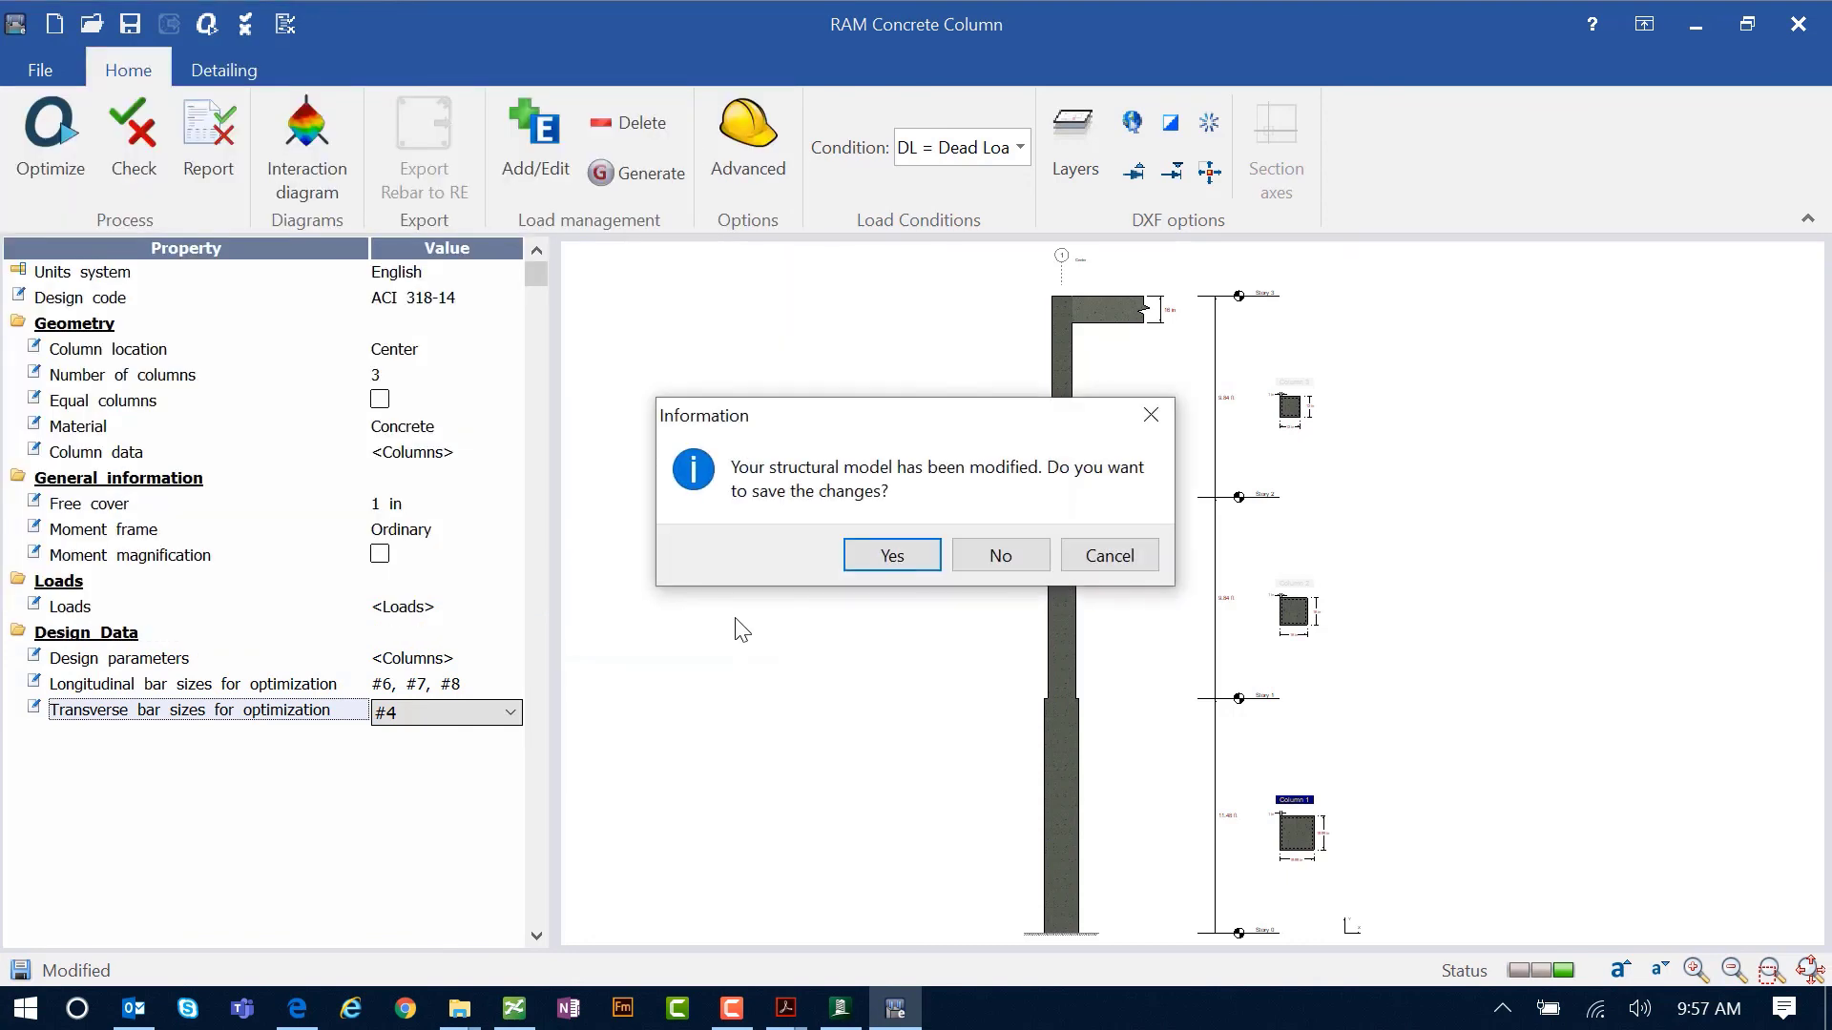
left_click(1004, 557)
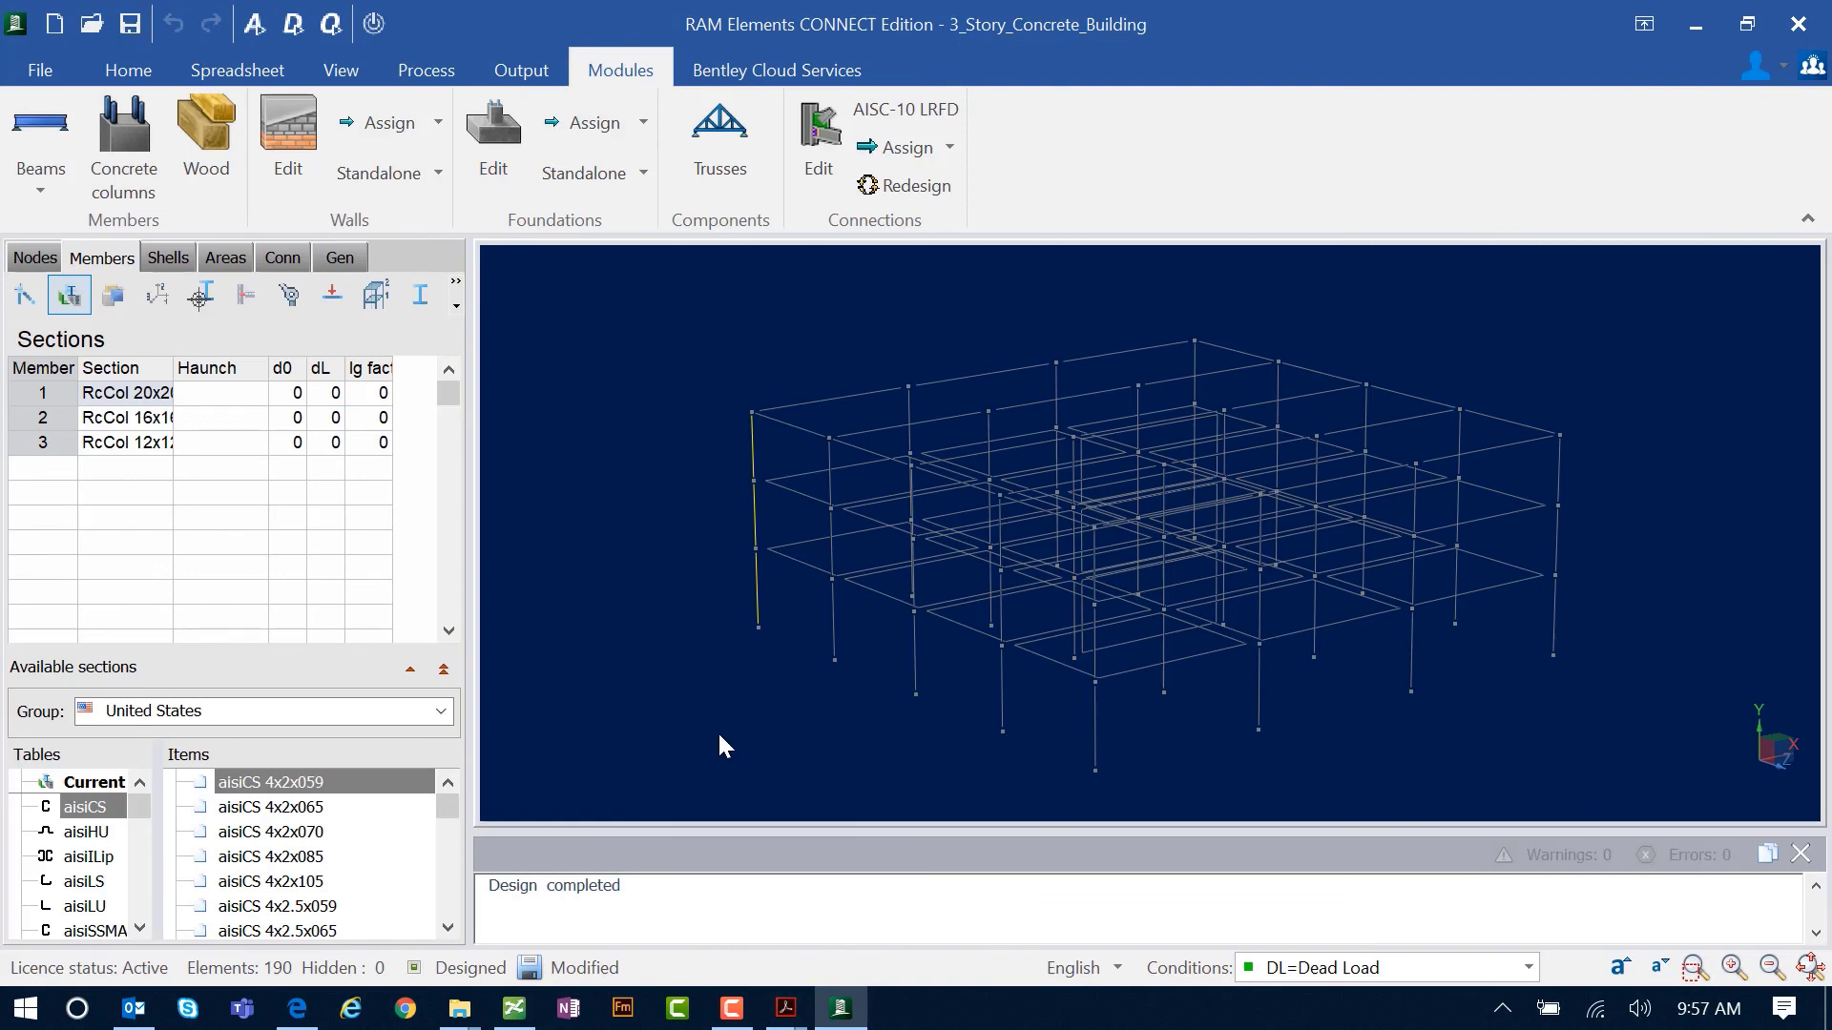
Inspect column member 16's section in RAM Elements, then clear the selection.
left_click(772, 713)
left_click(833, 629)
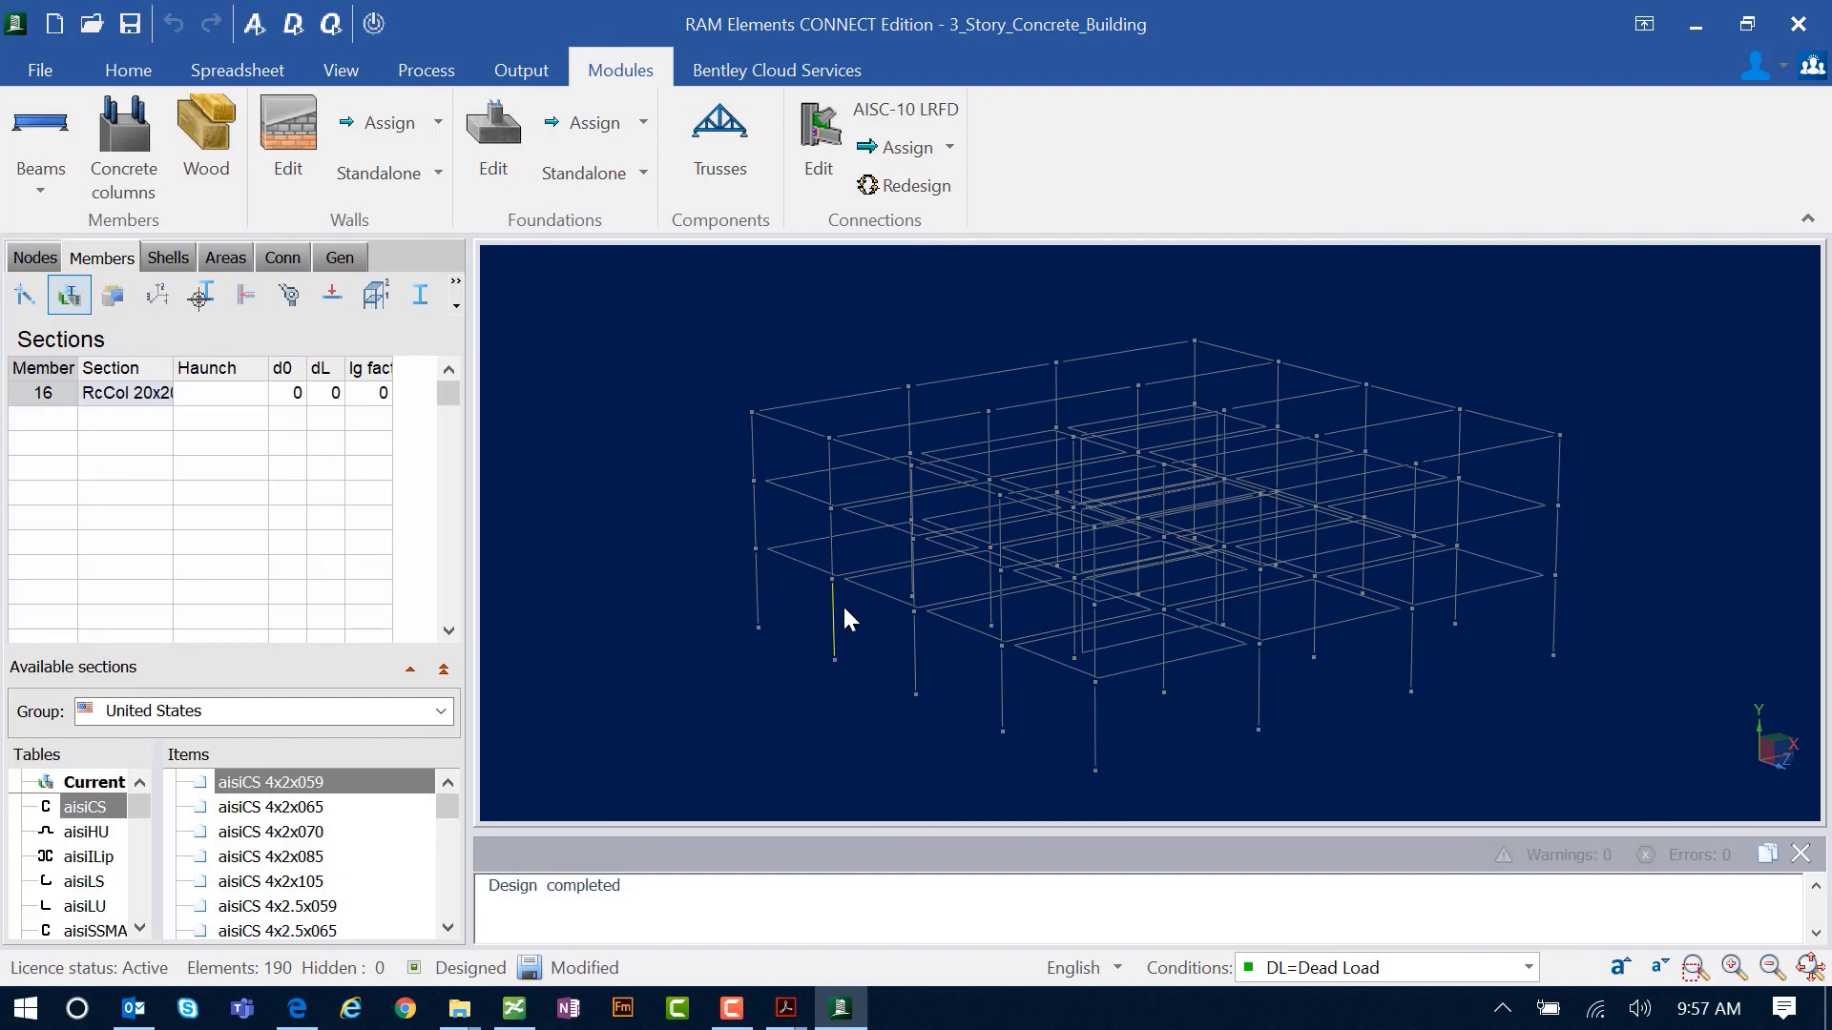
left_click(836, 540)
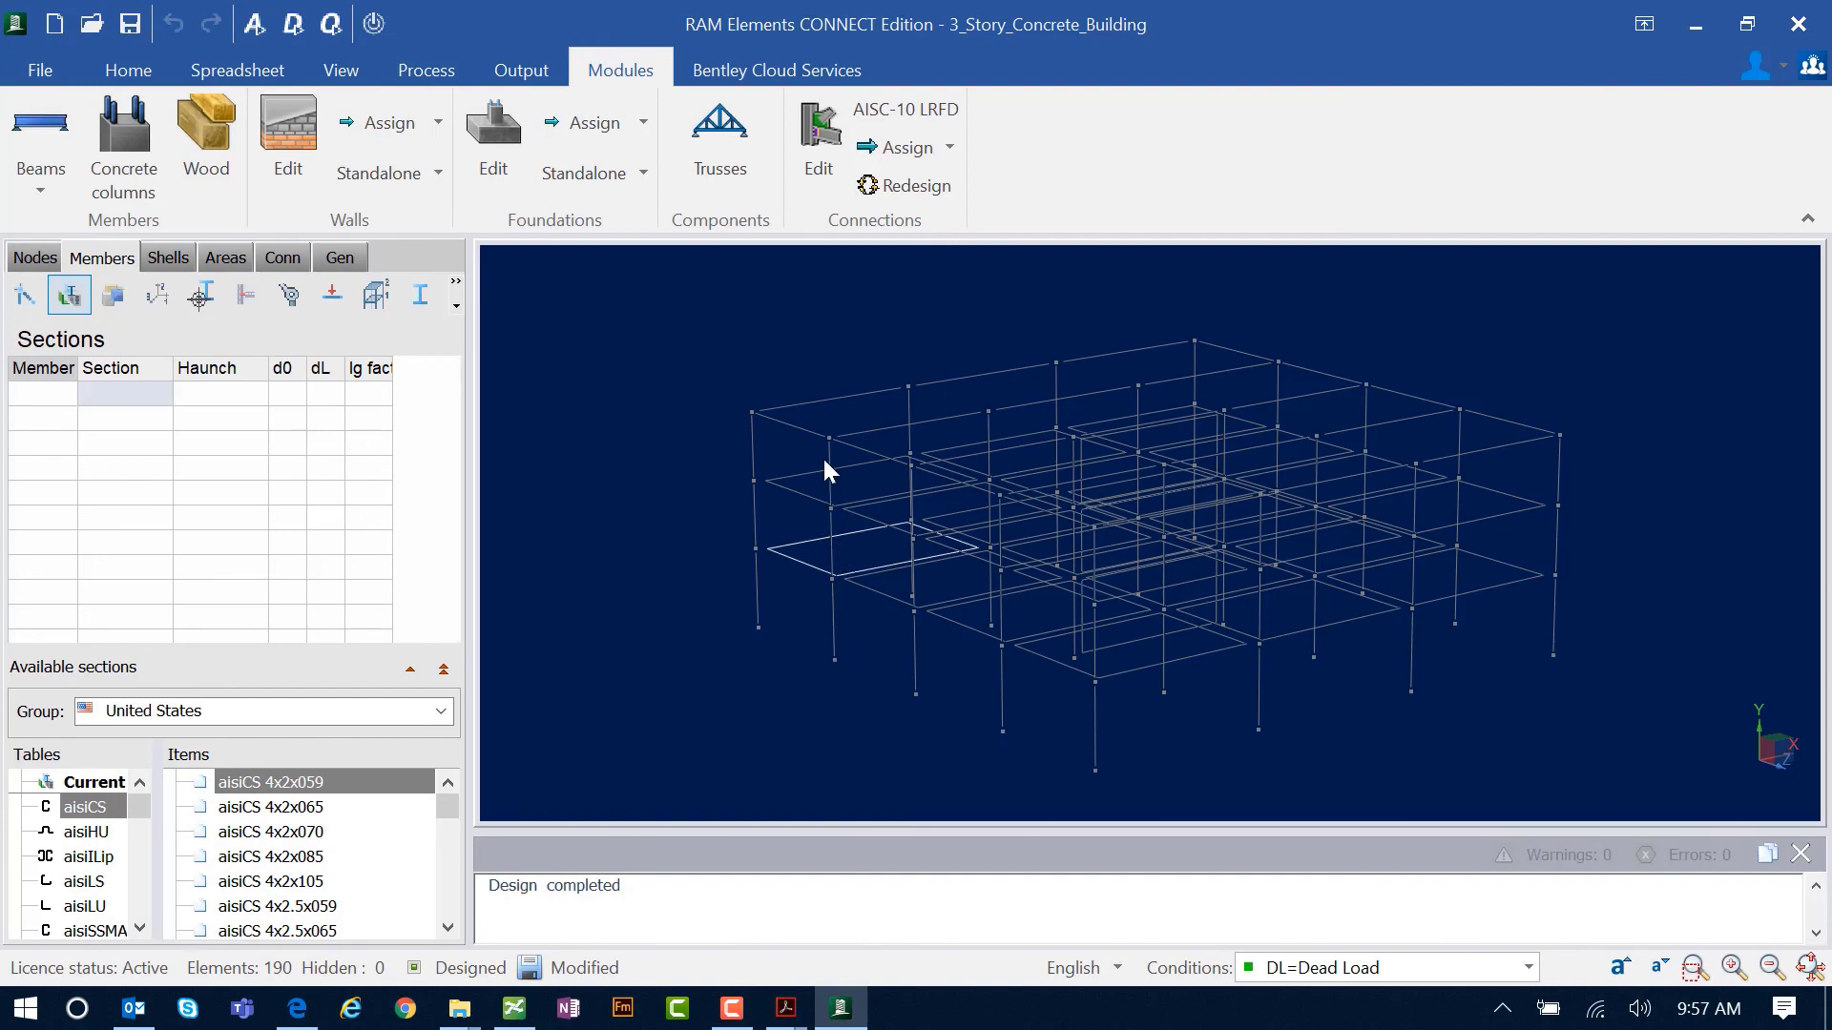